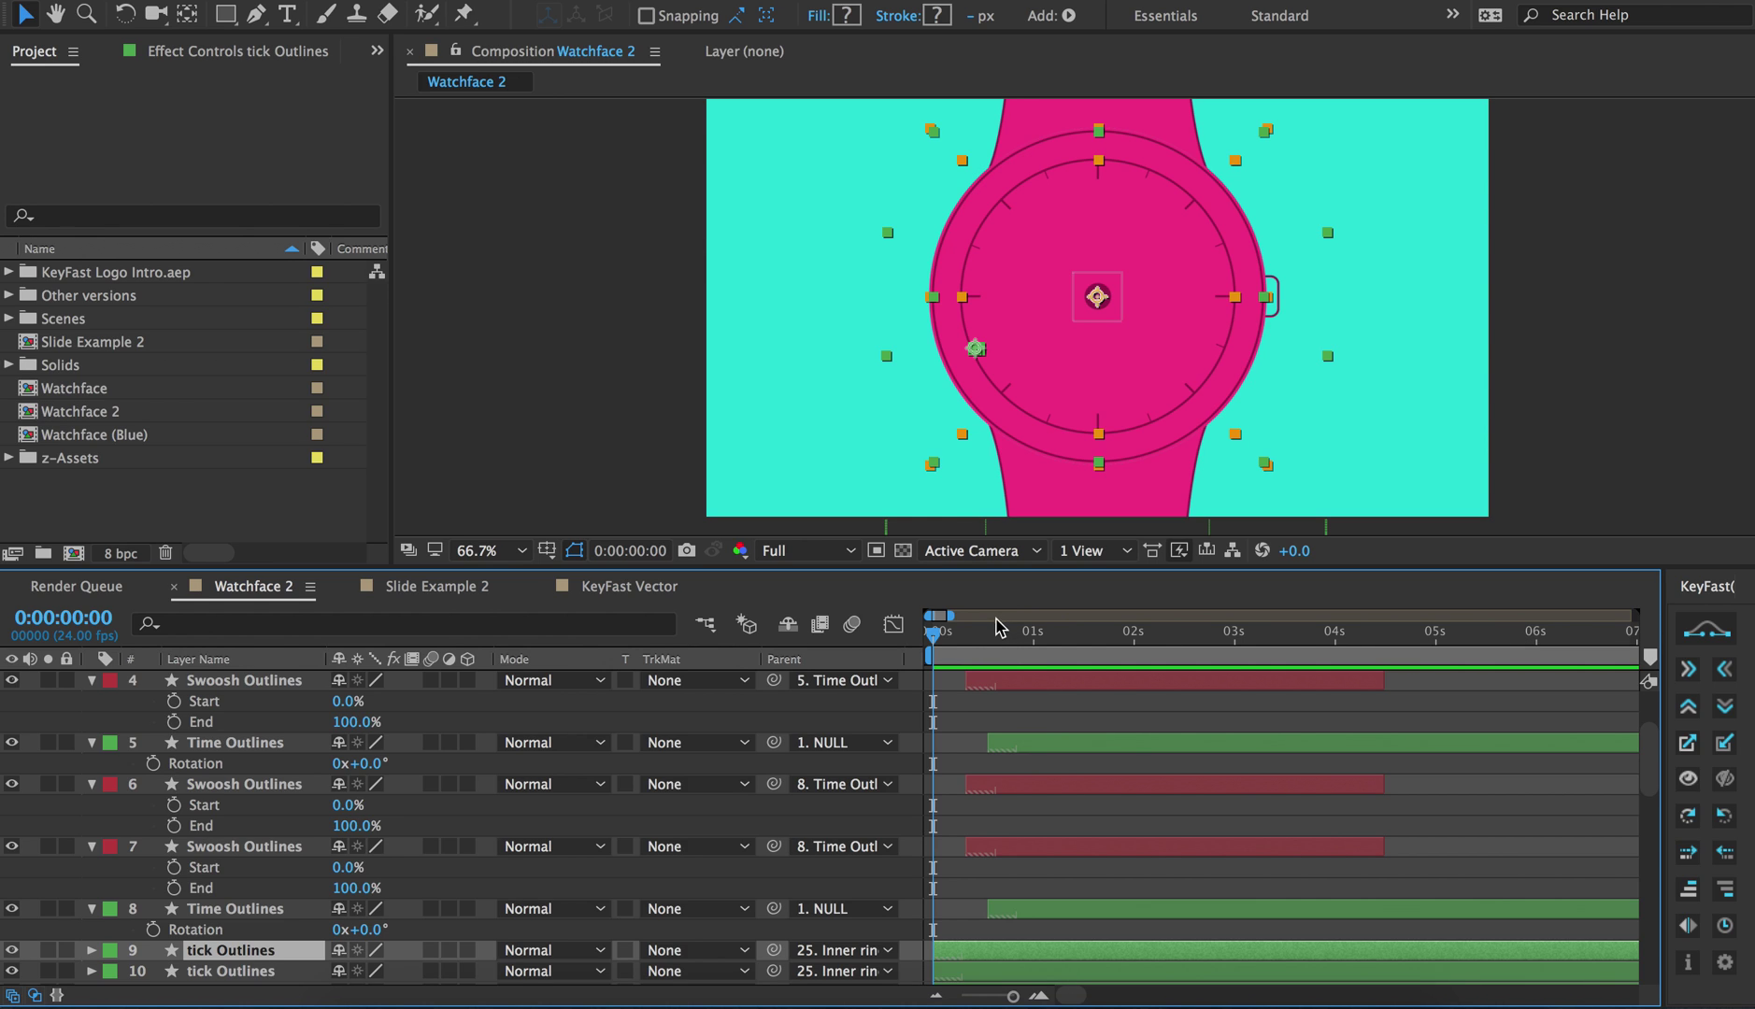
At frame 19, set the NULL layer's Rotation to -90° so the watch stands upright
drag(996, 650, 1012, 651)
click(1040, 721)
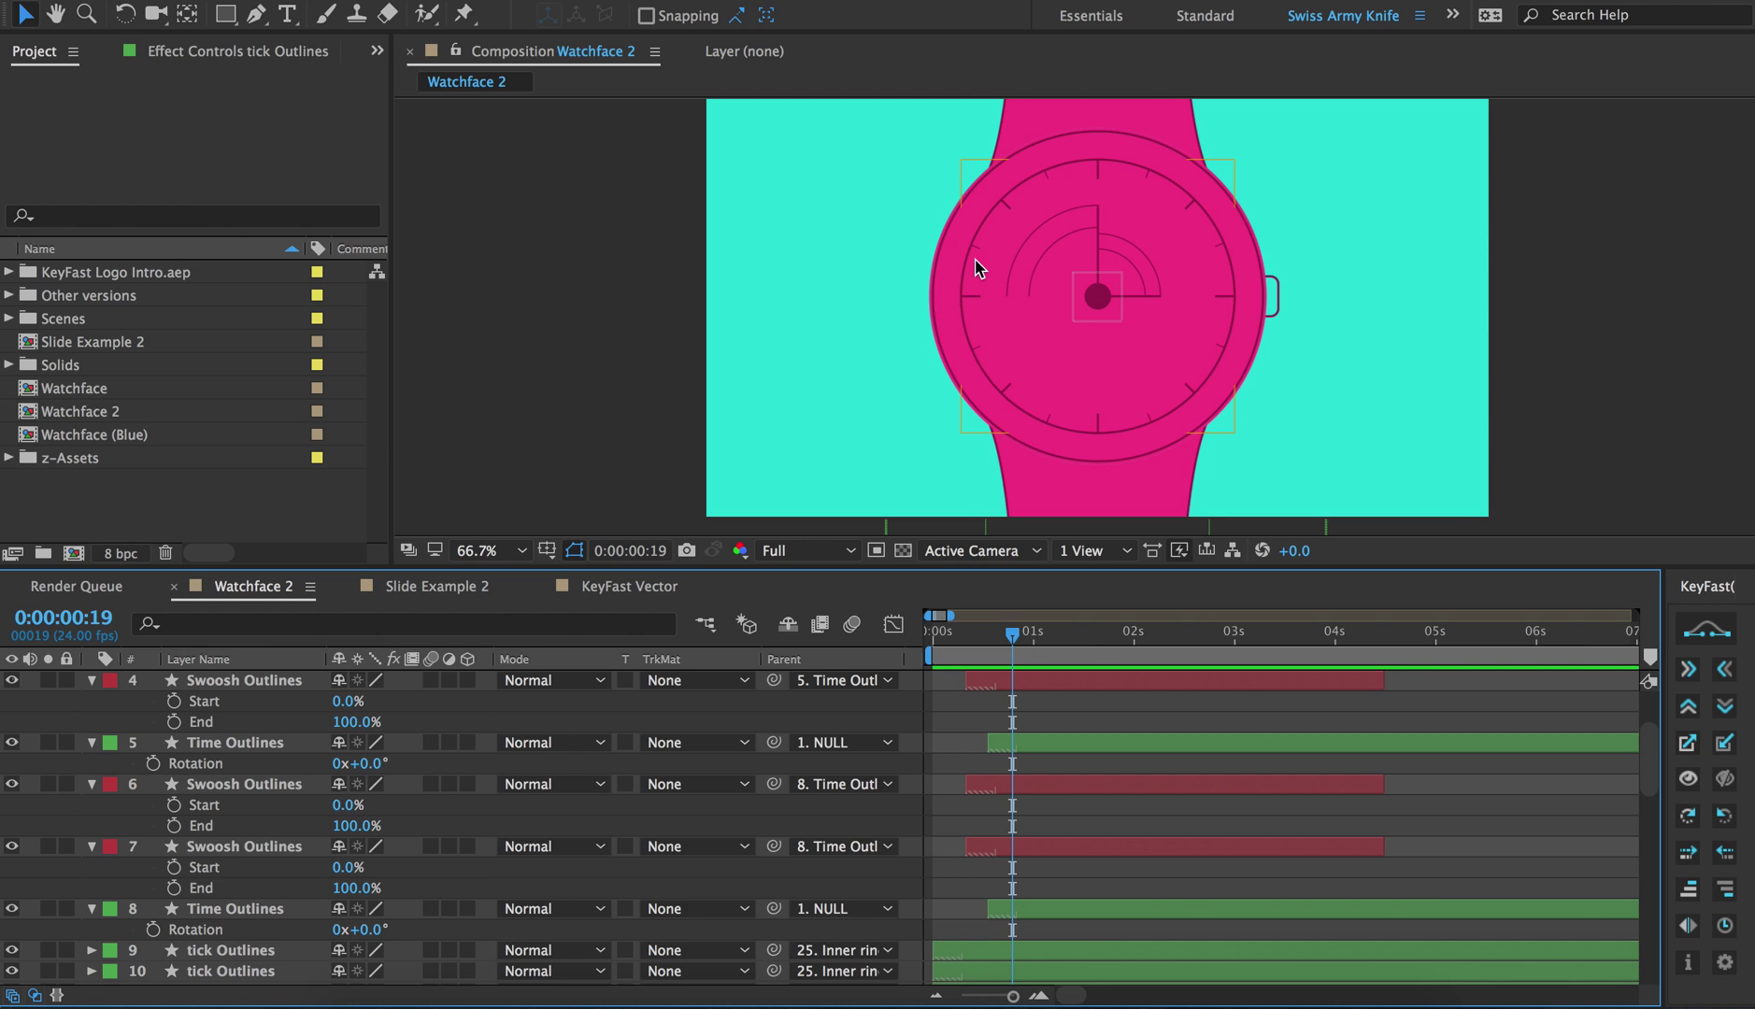
scroll(1057, 736, up, 3)
click(1031, 702)
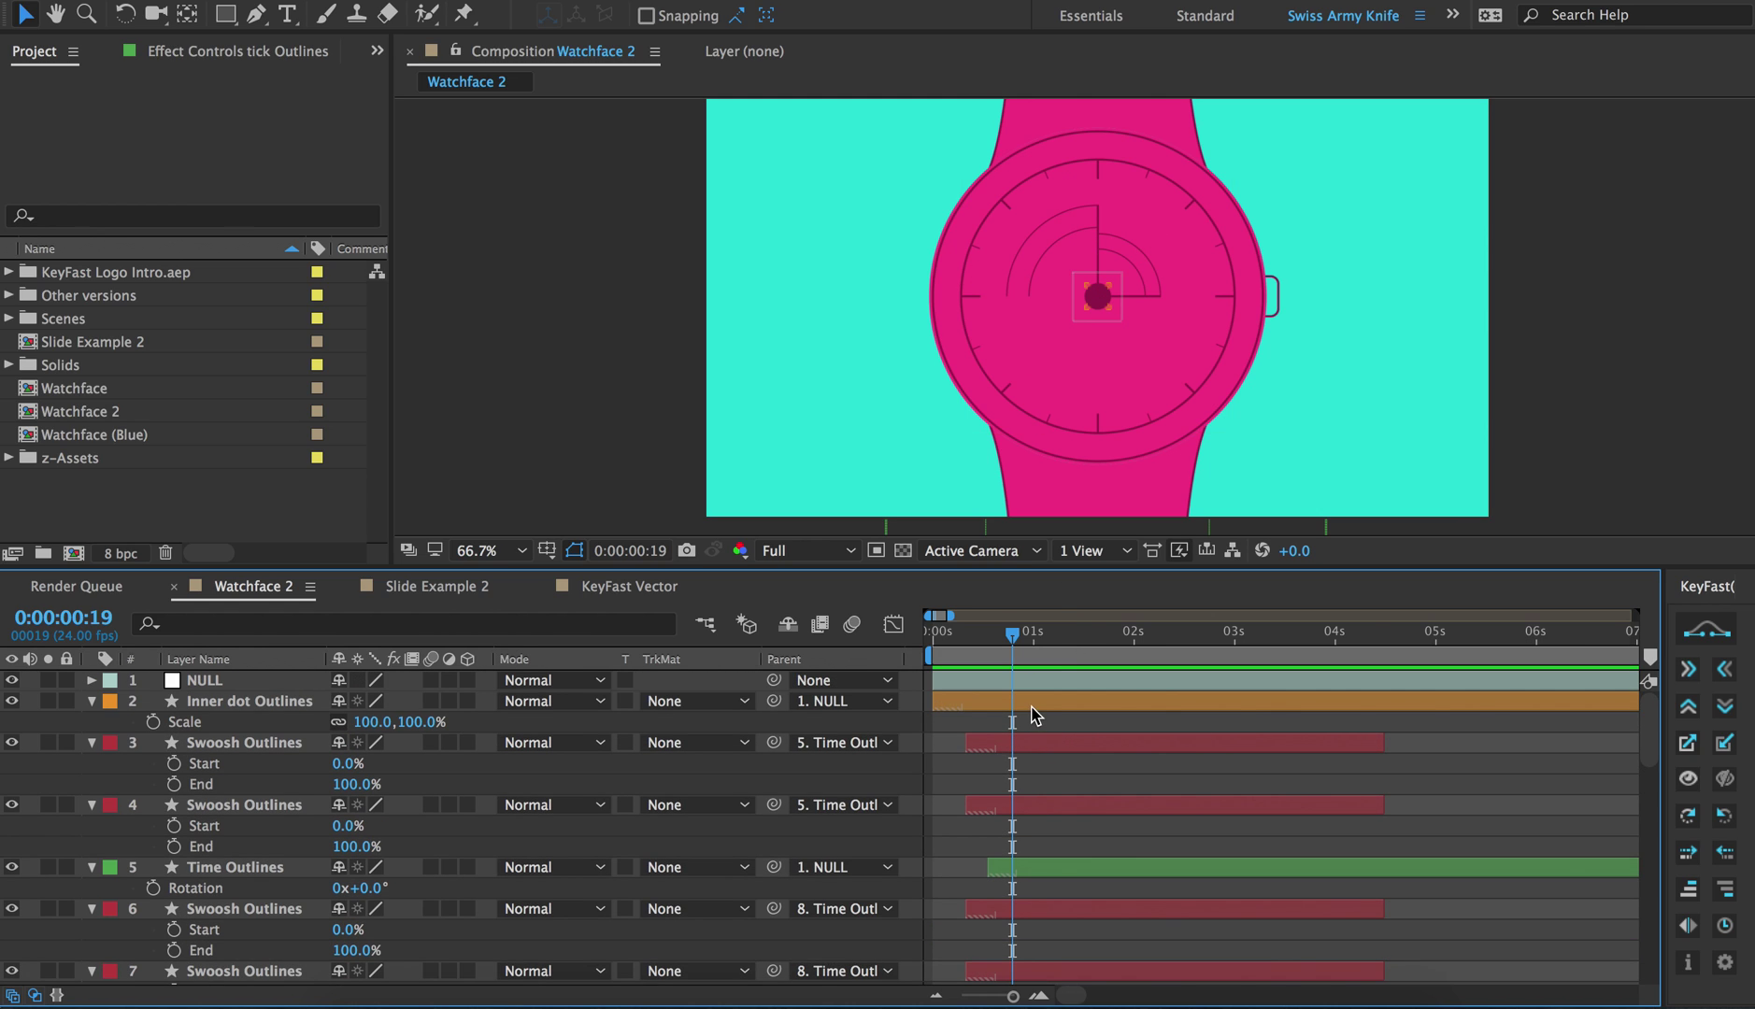
click(1022, 682)
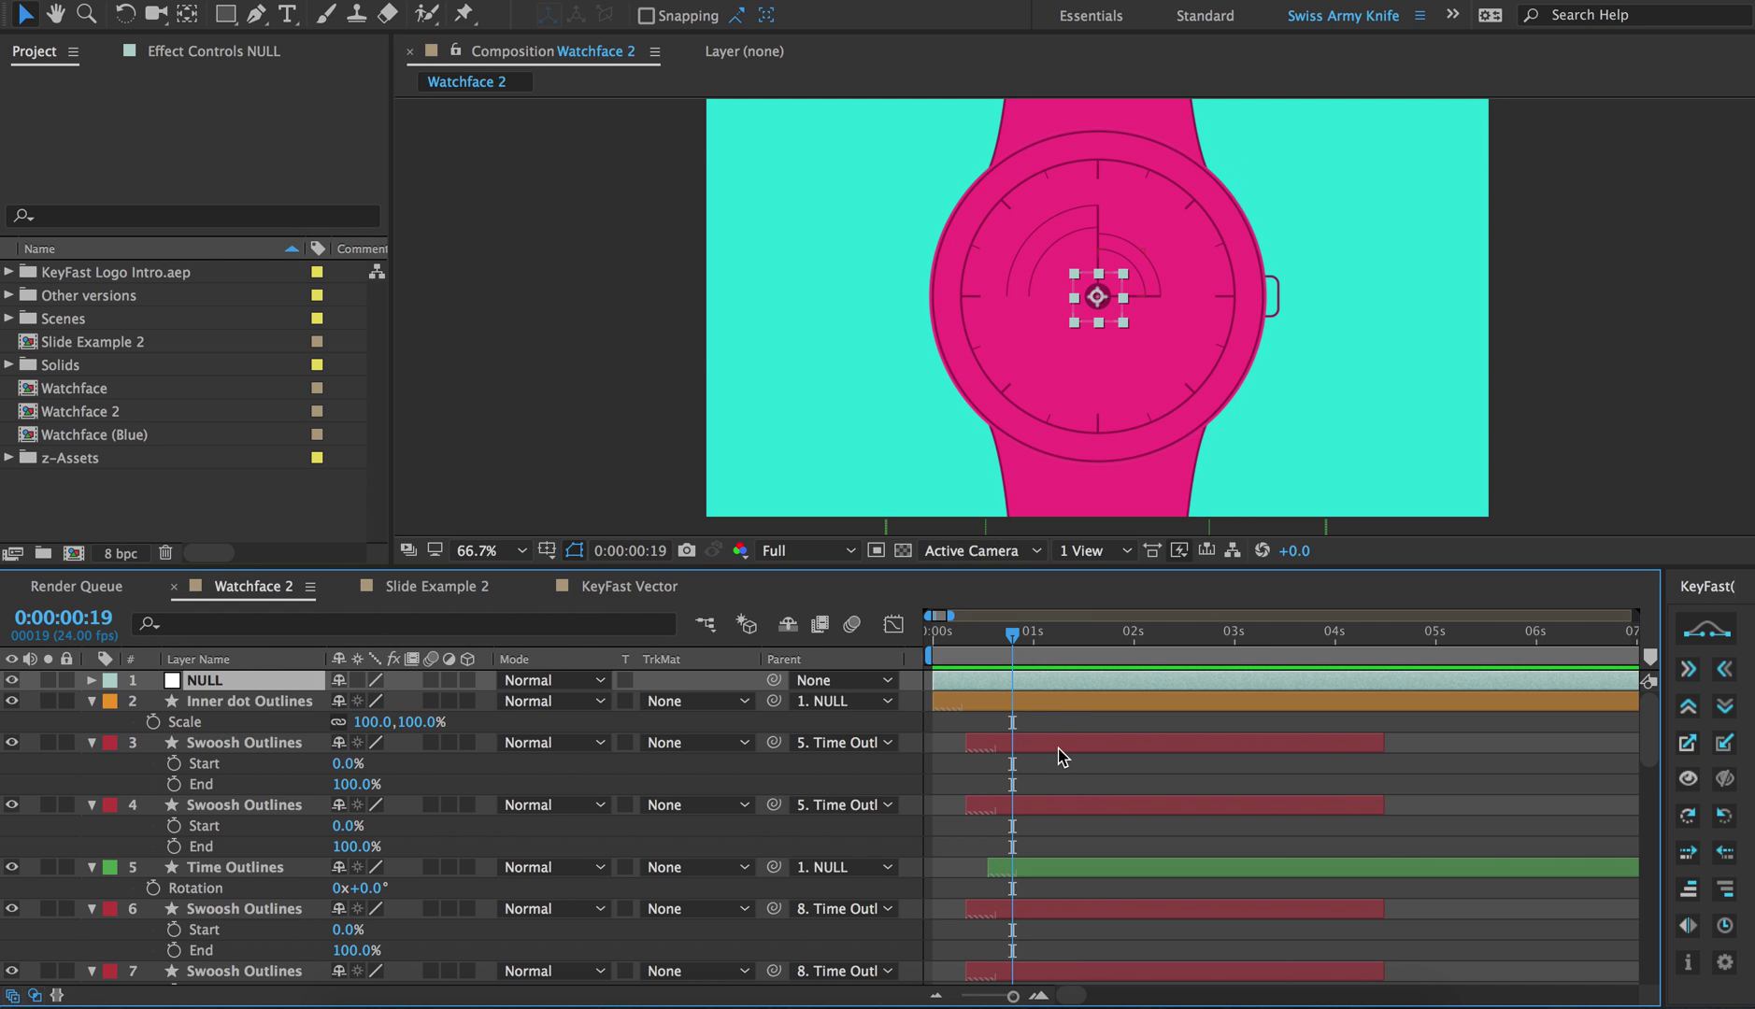
key(r)
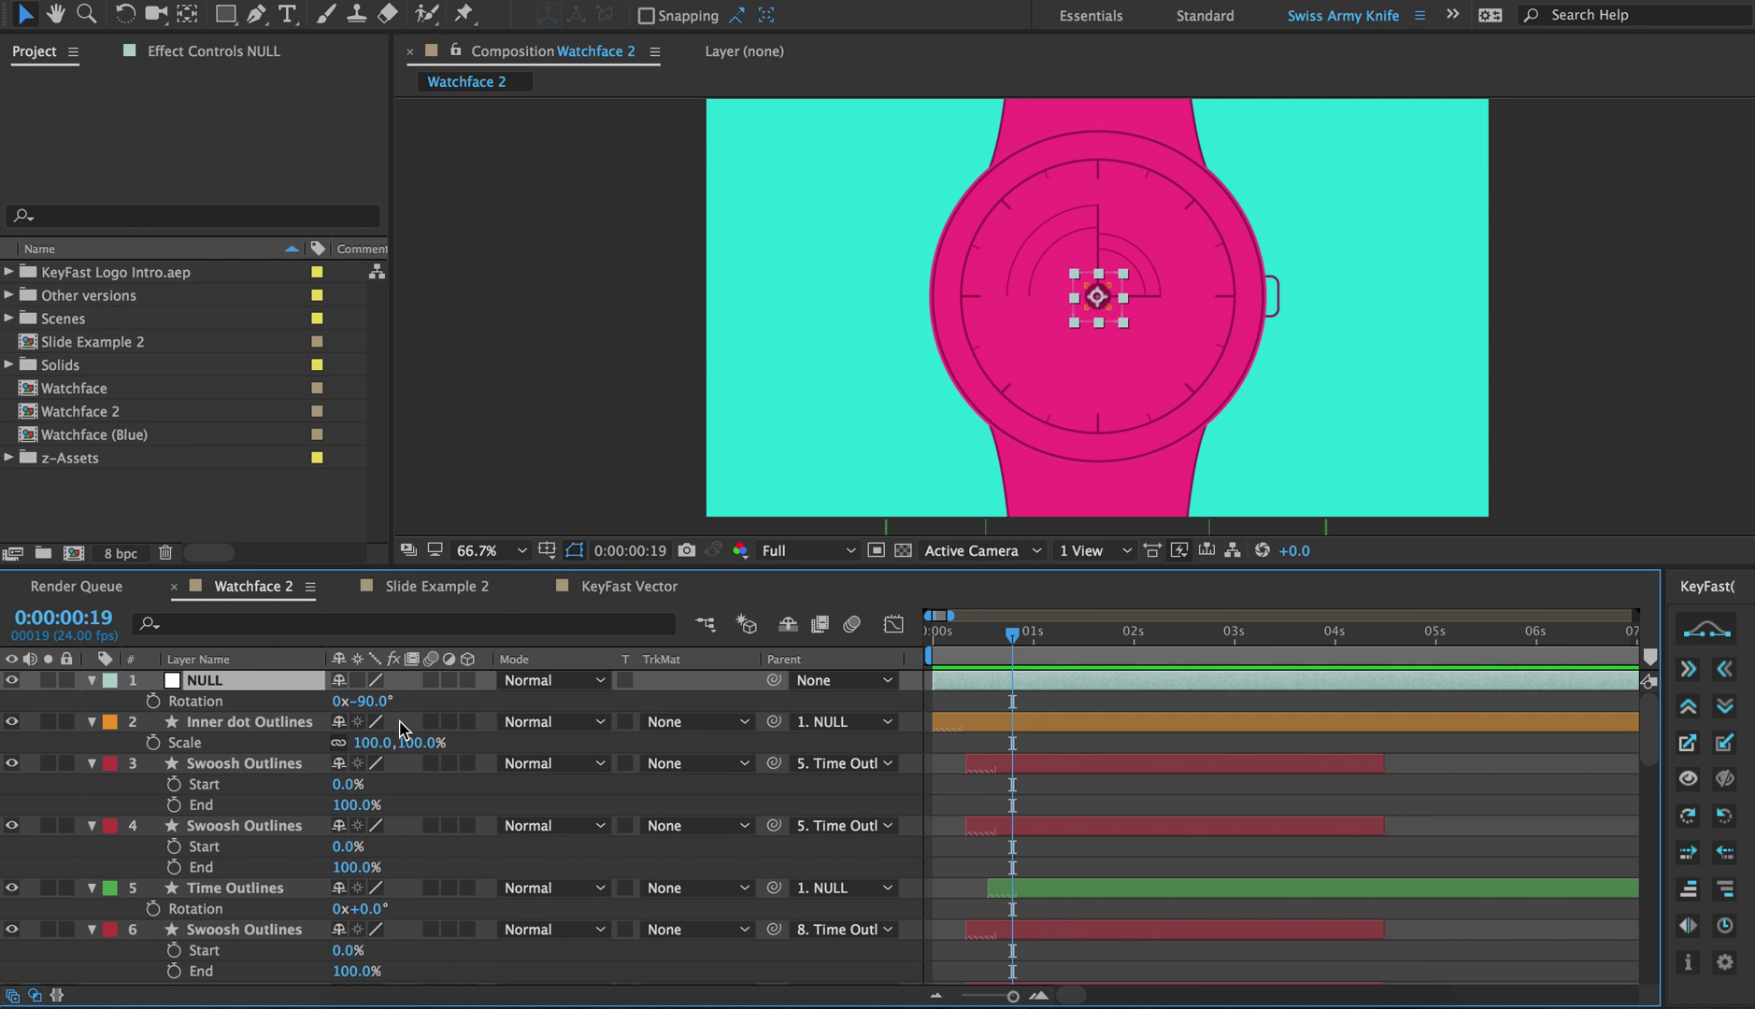
drag(359, 701, 319, 701)
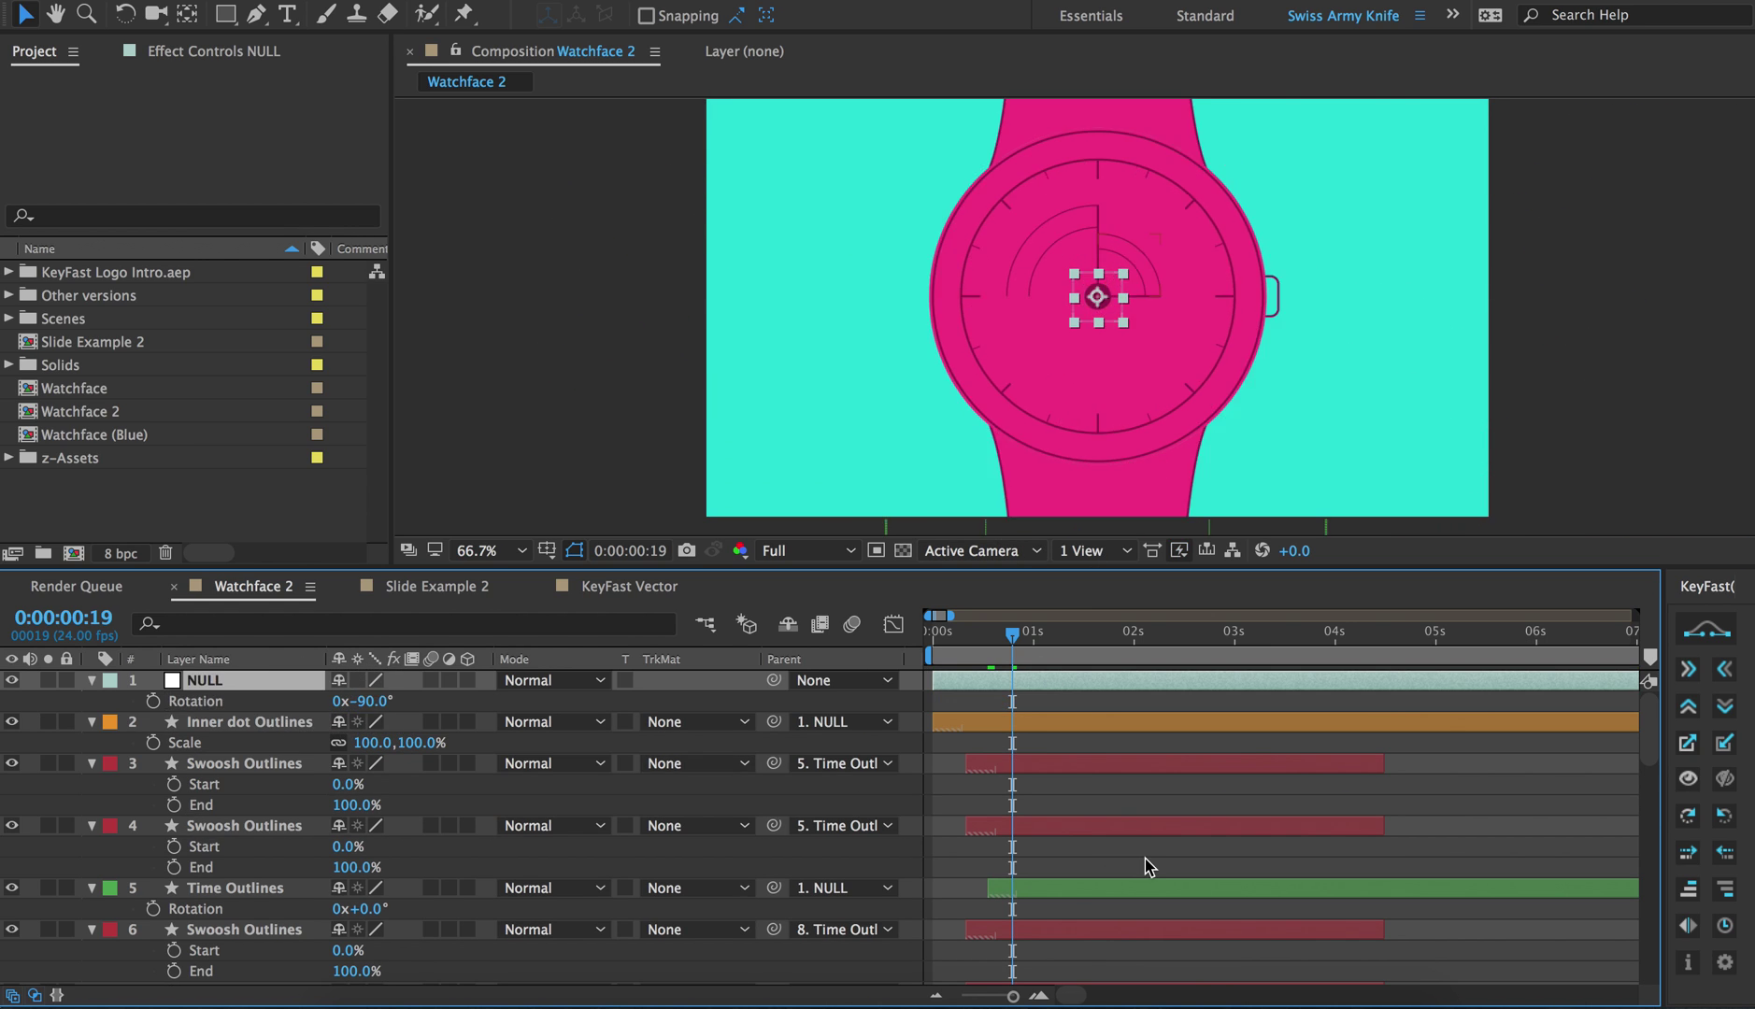
super+click(1053, 766)
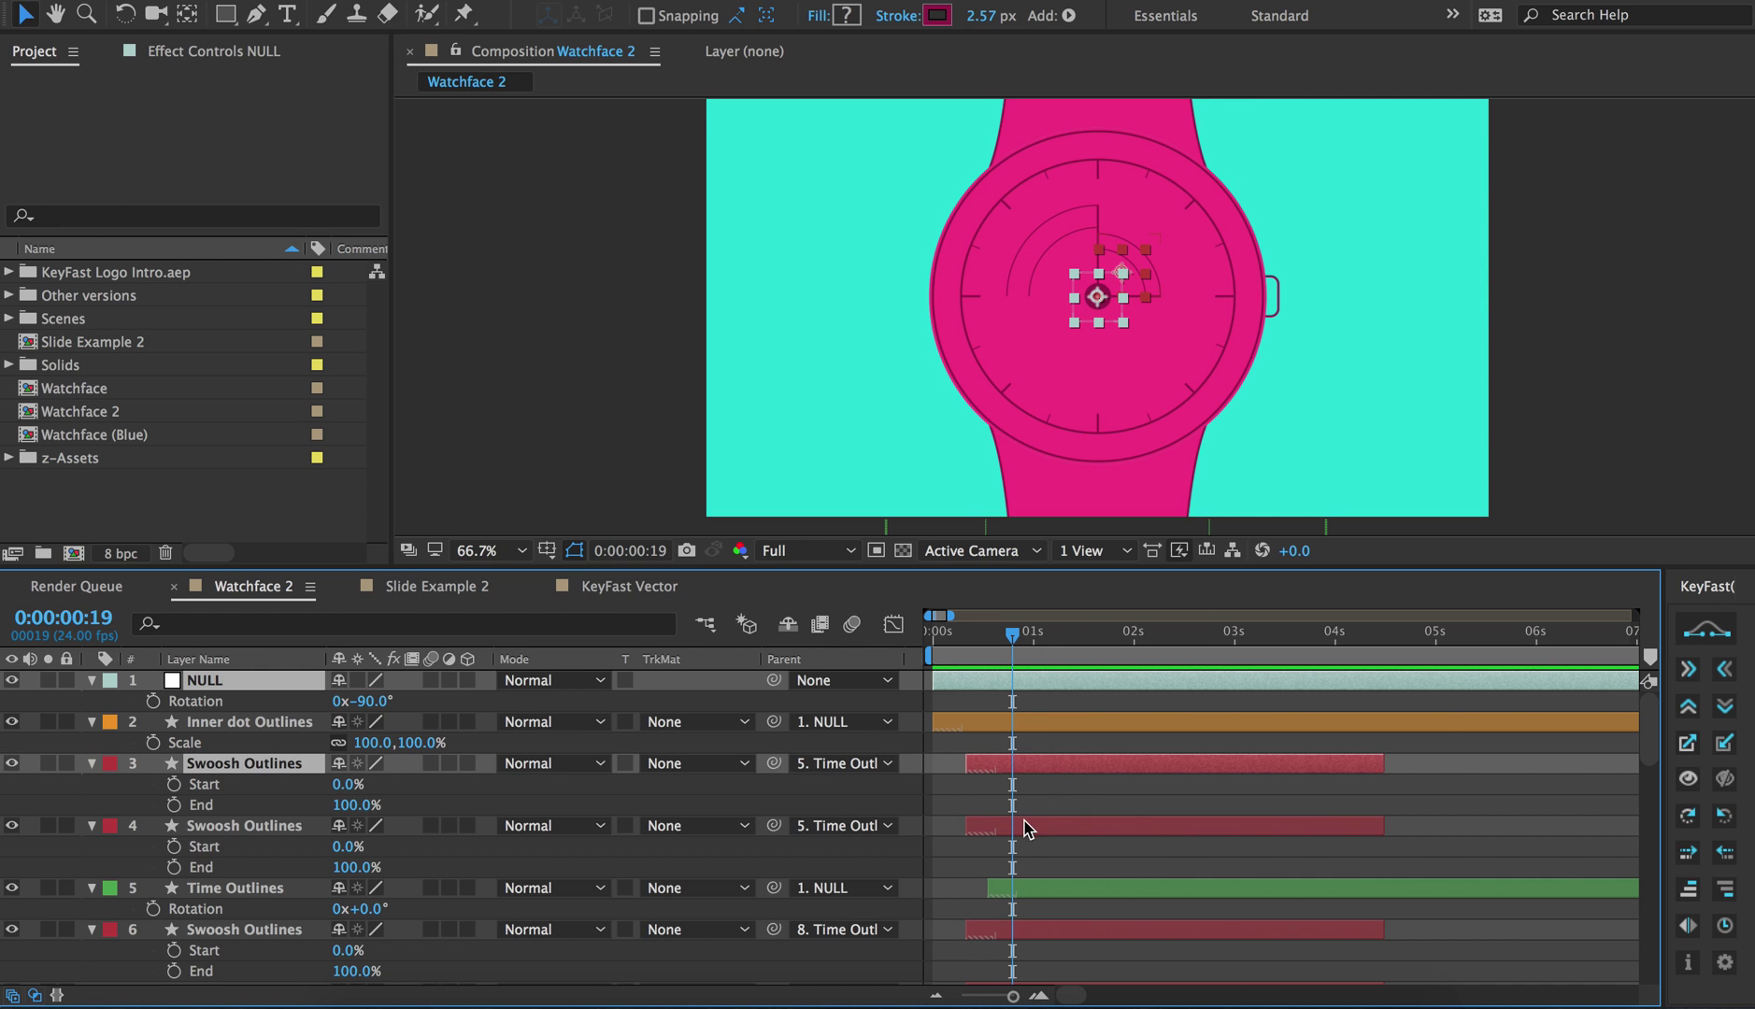
Select both Time Outlines layers together
scroll(1025, 829, down, 3)
click(1018, 743)
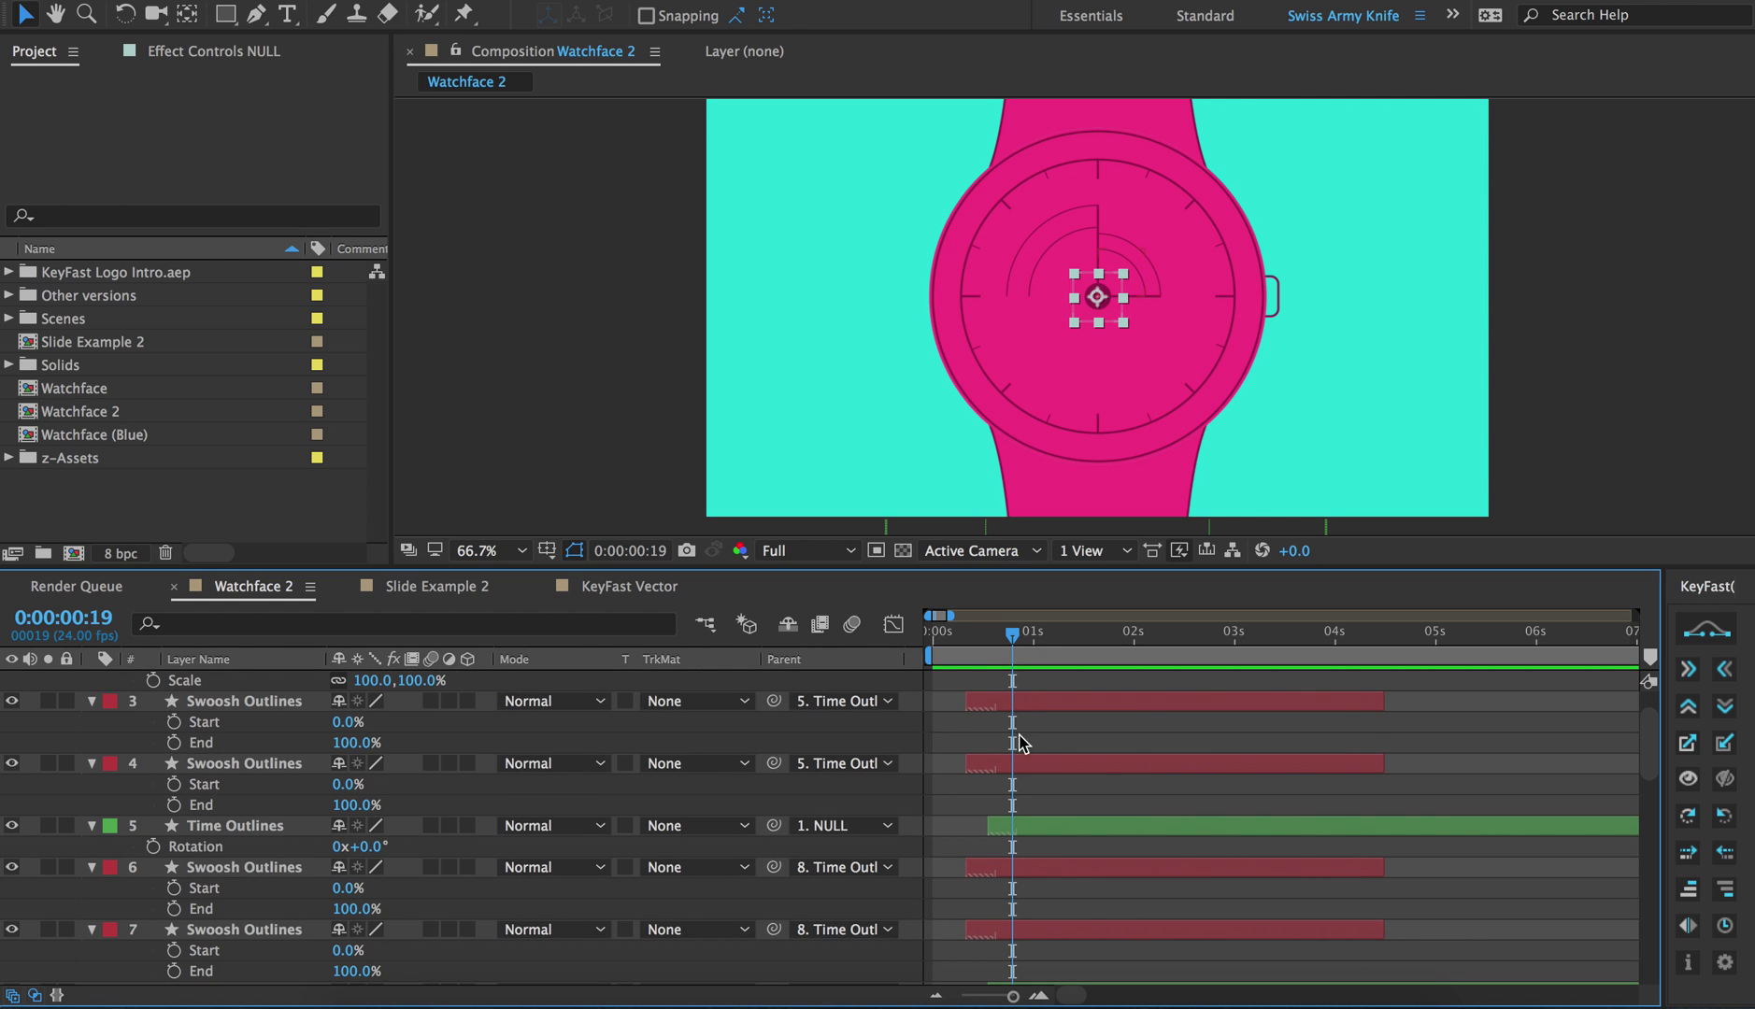
click(1033, 830)
scroll(1028, 846, down, 4)
super+click(1011, 906)
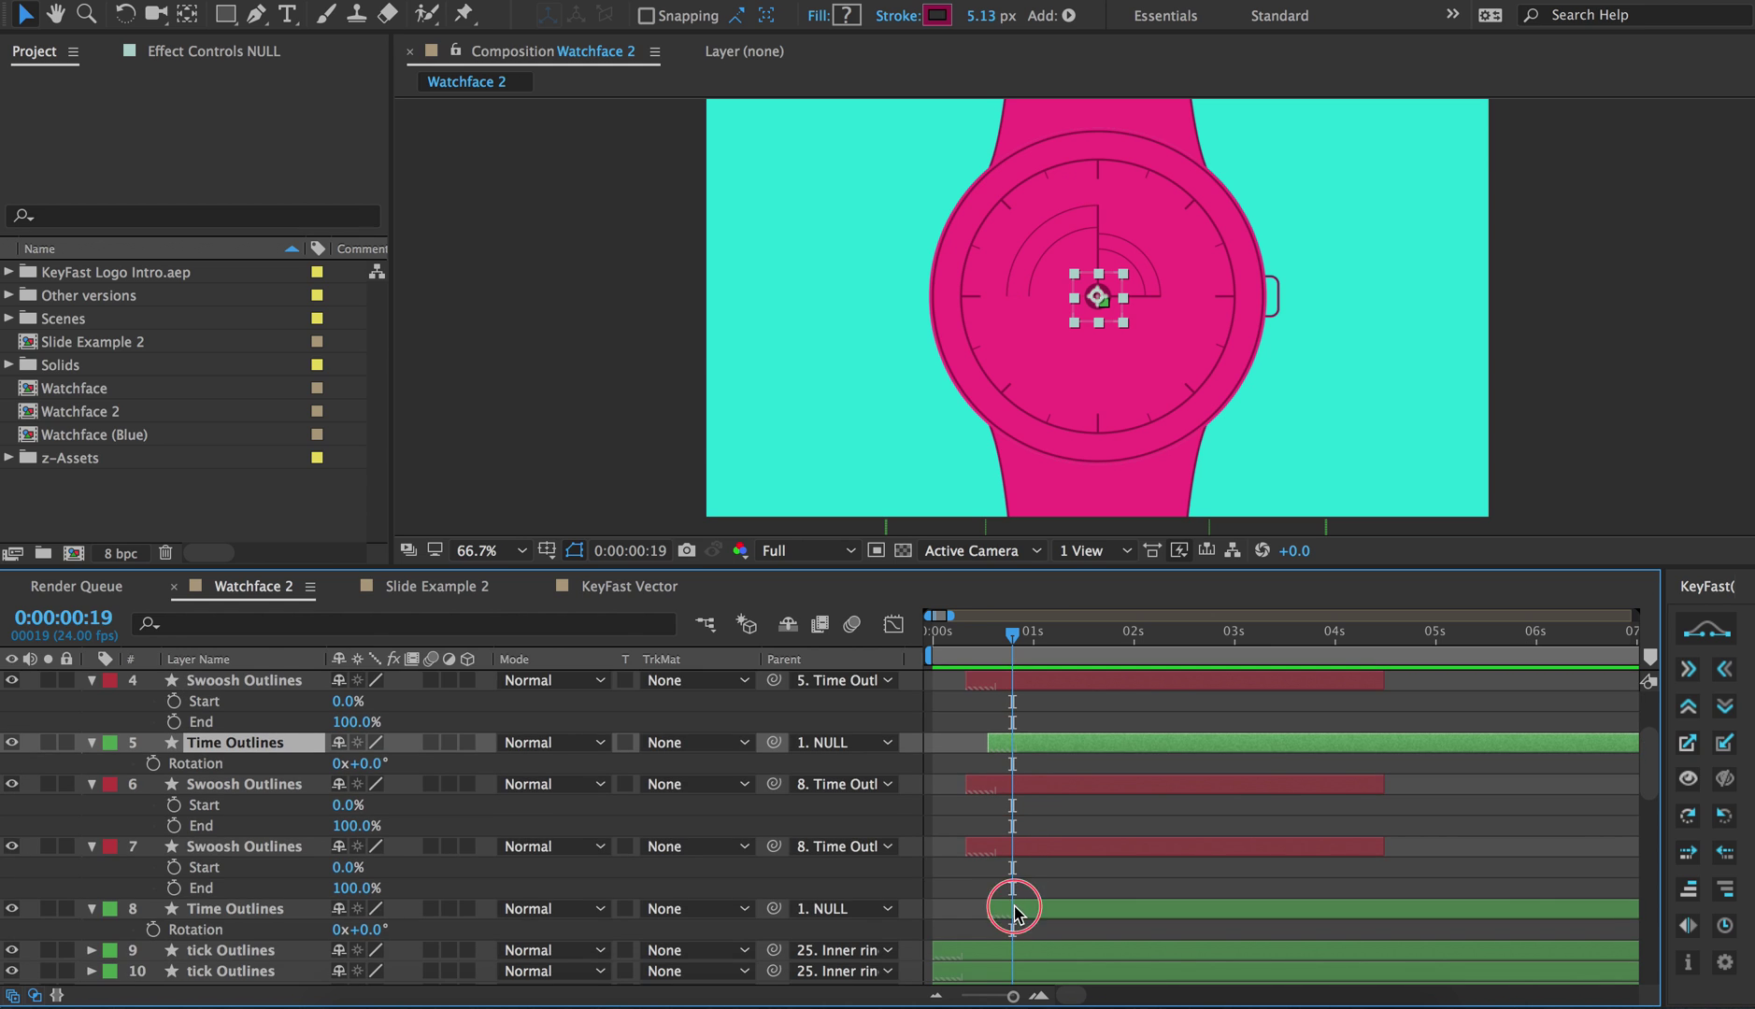
At frame 13, give both Time Outlines layers a KeyFast spin-in rotation and preview it
drag(999, 645, 988, 643)
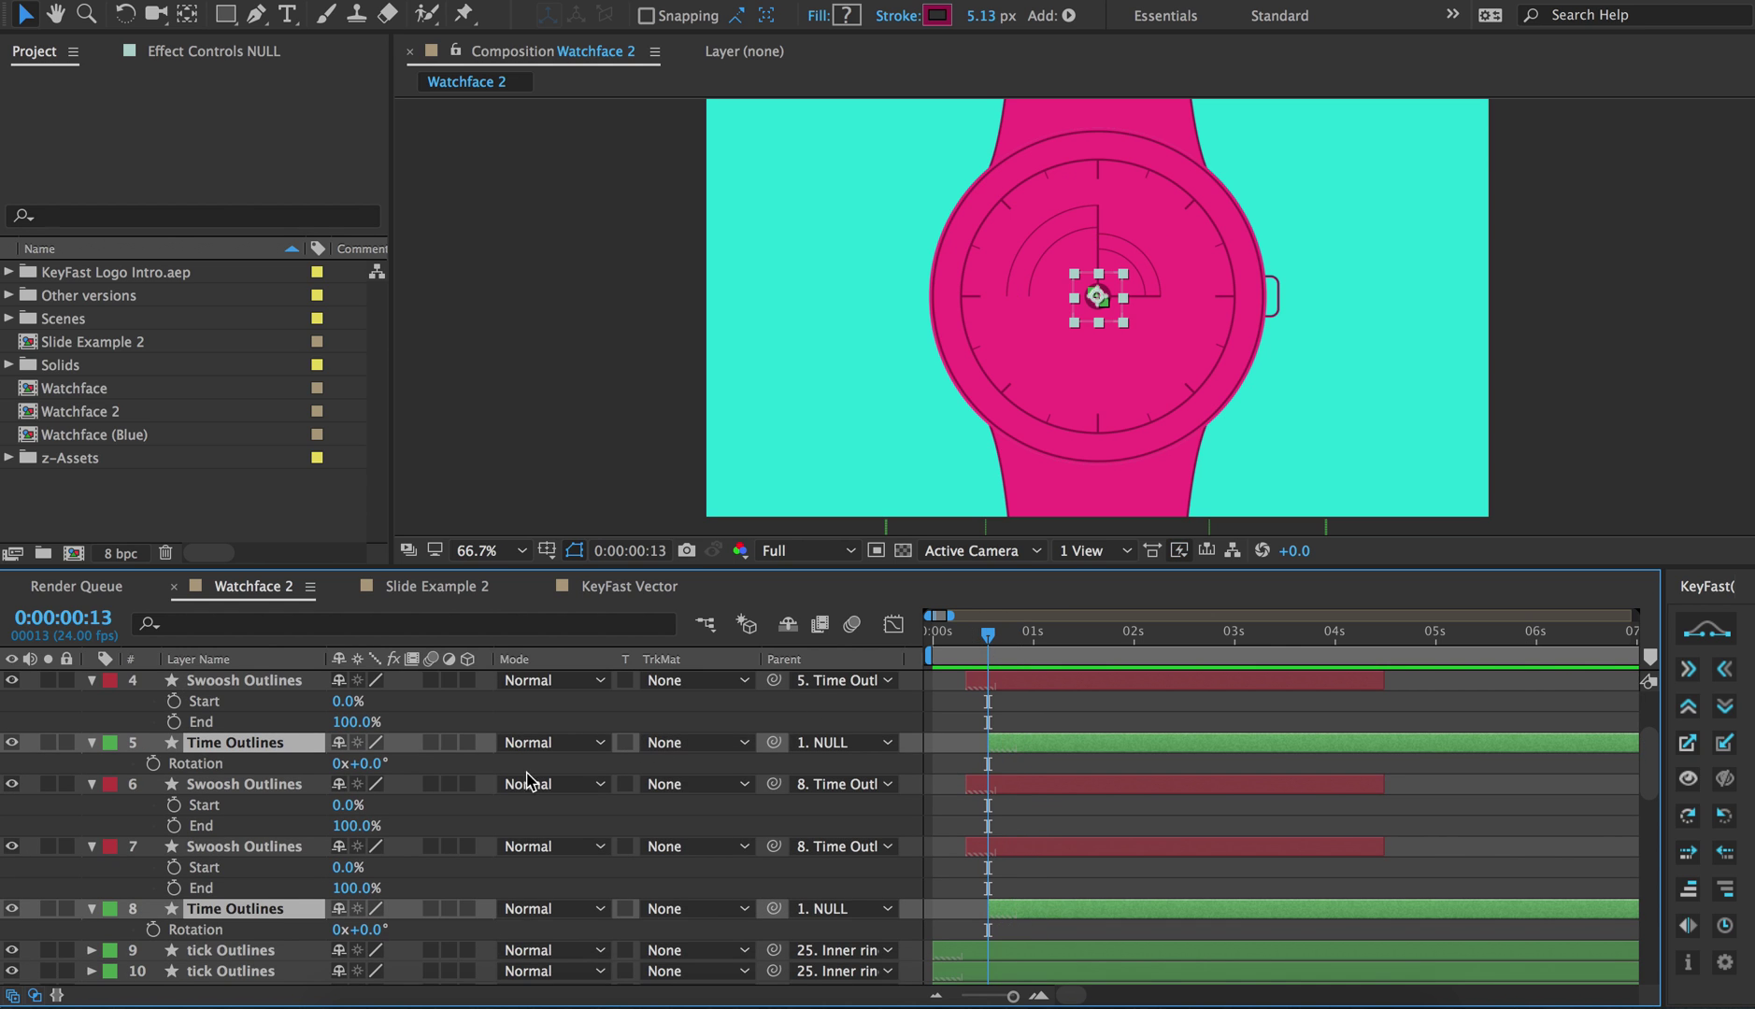
drag(355, 930, 308, 937)
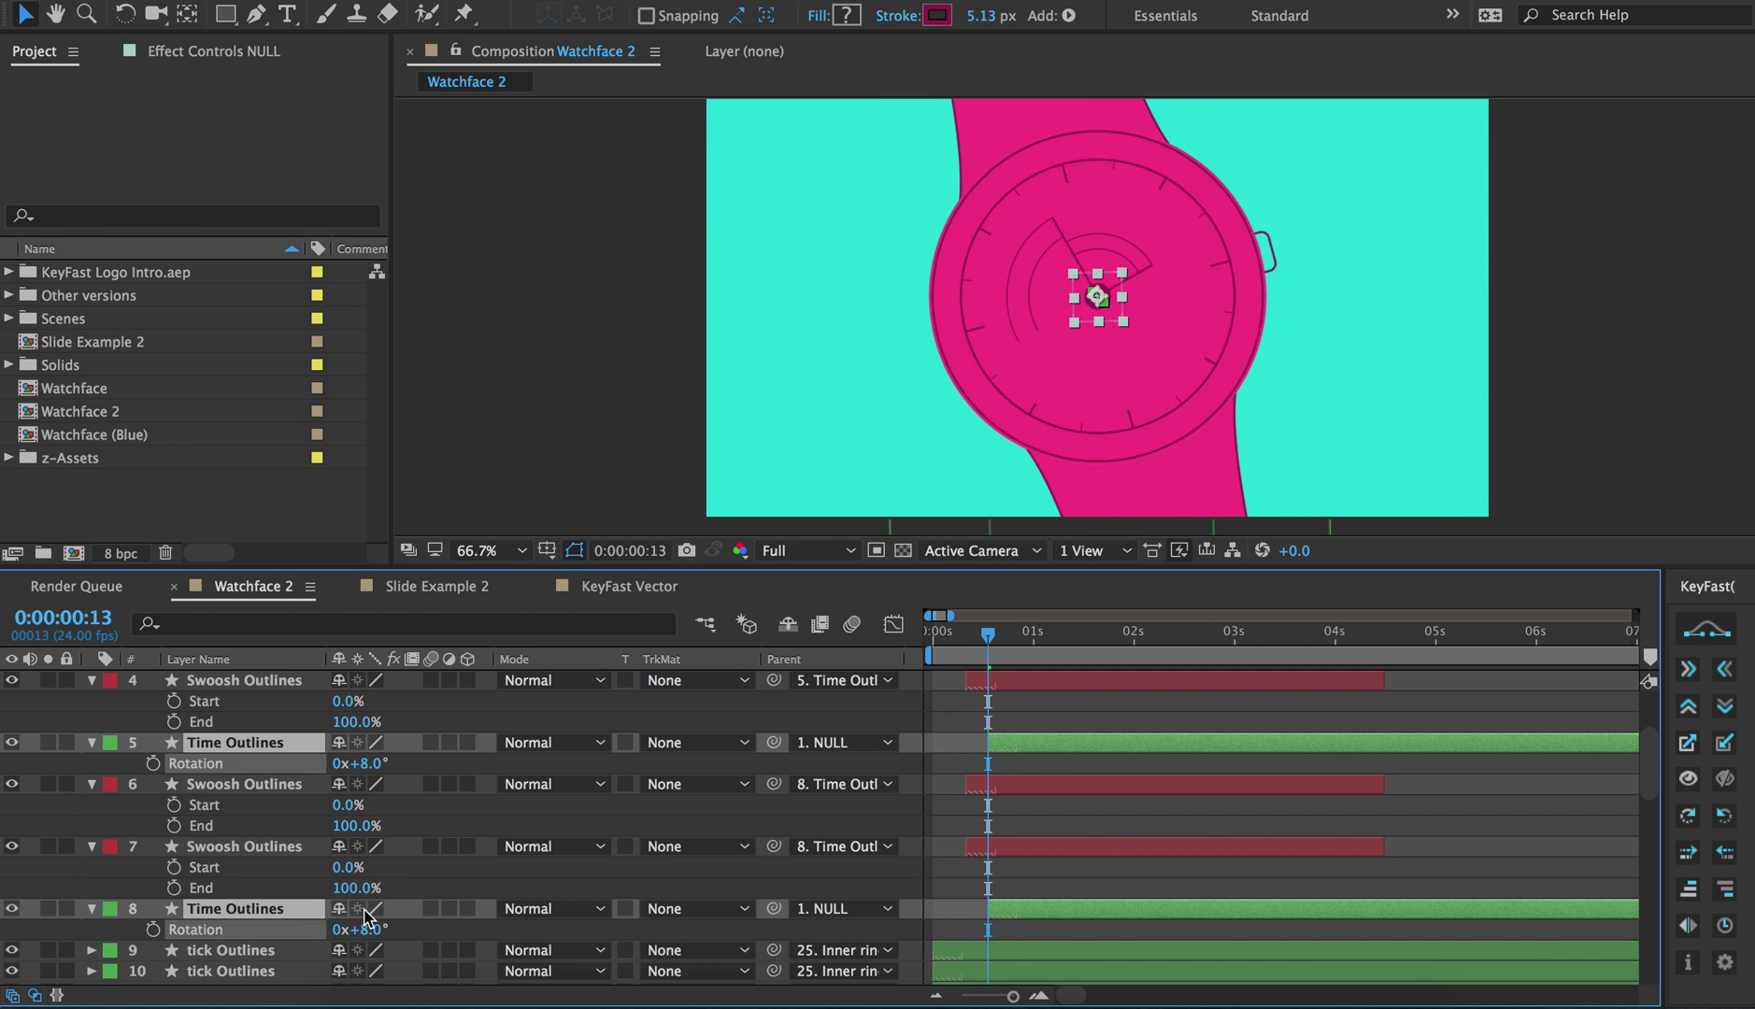
click(1688, 819)
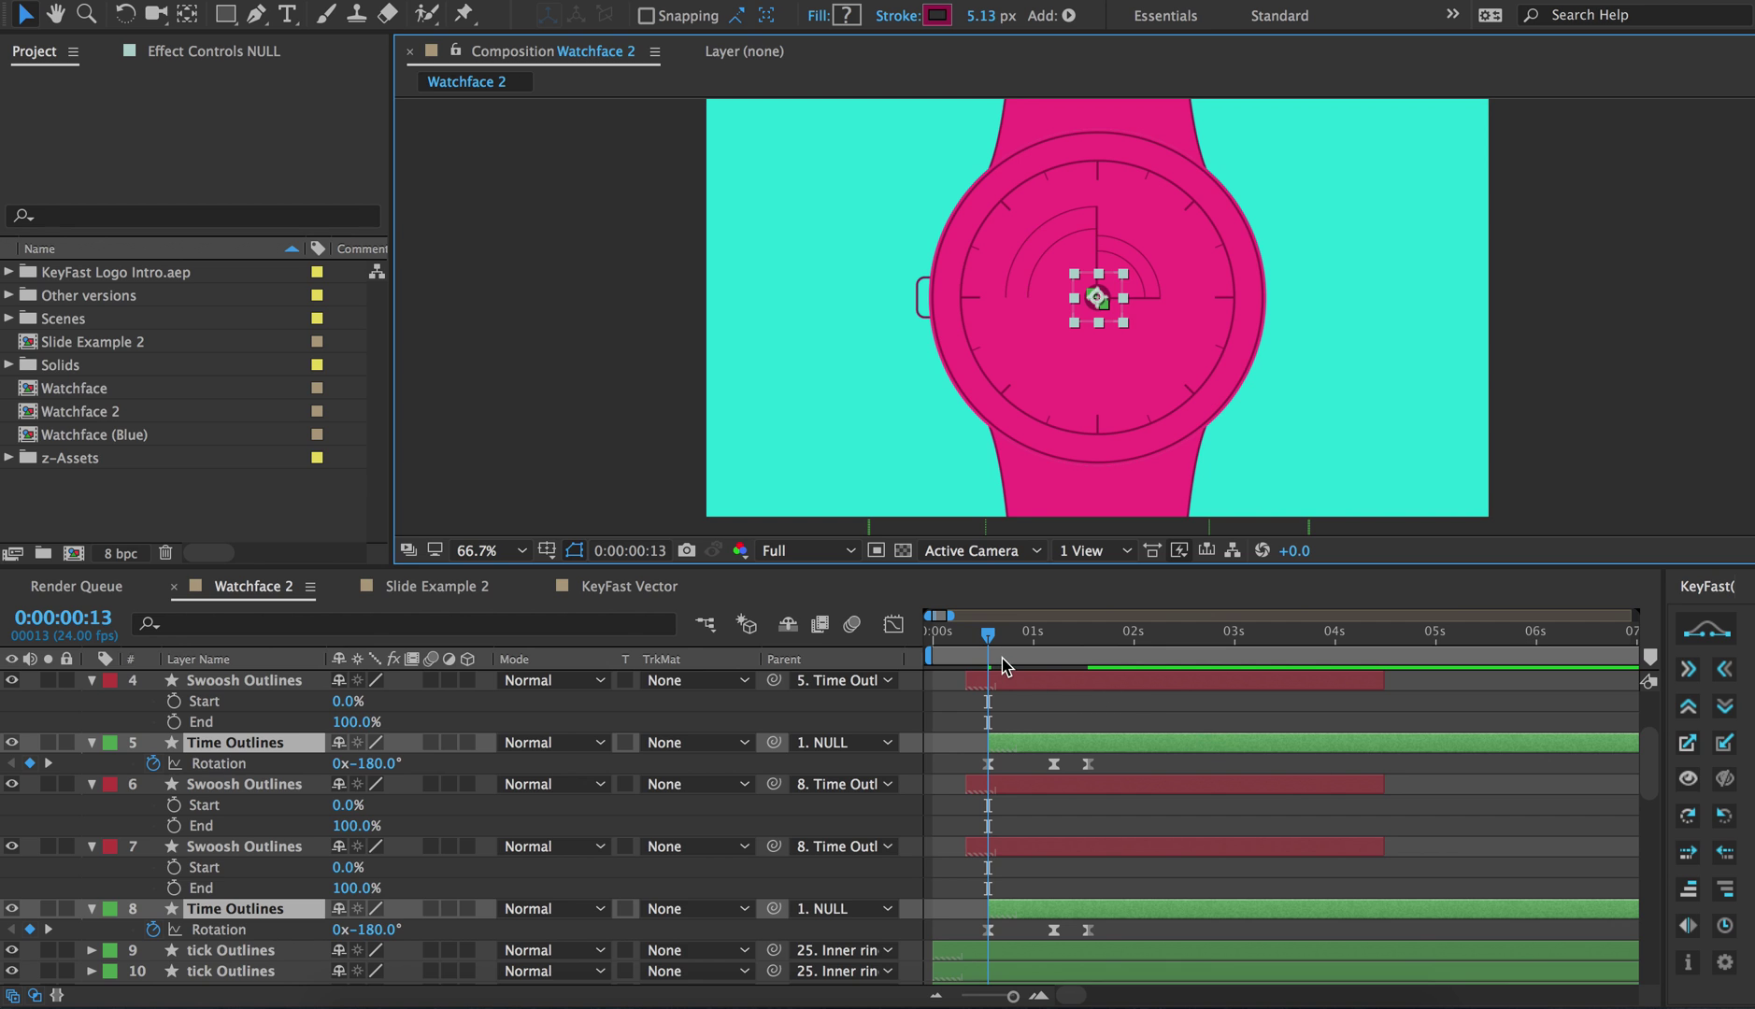
key(space)
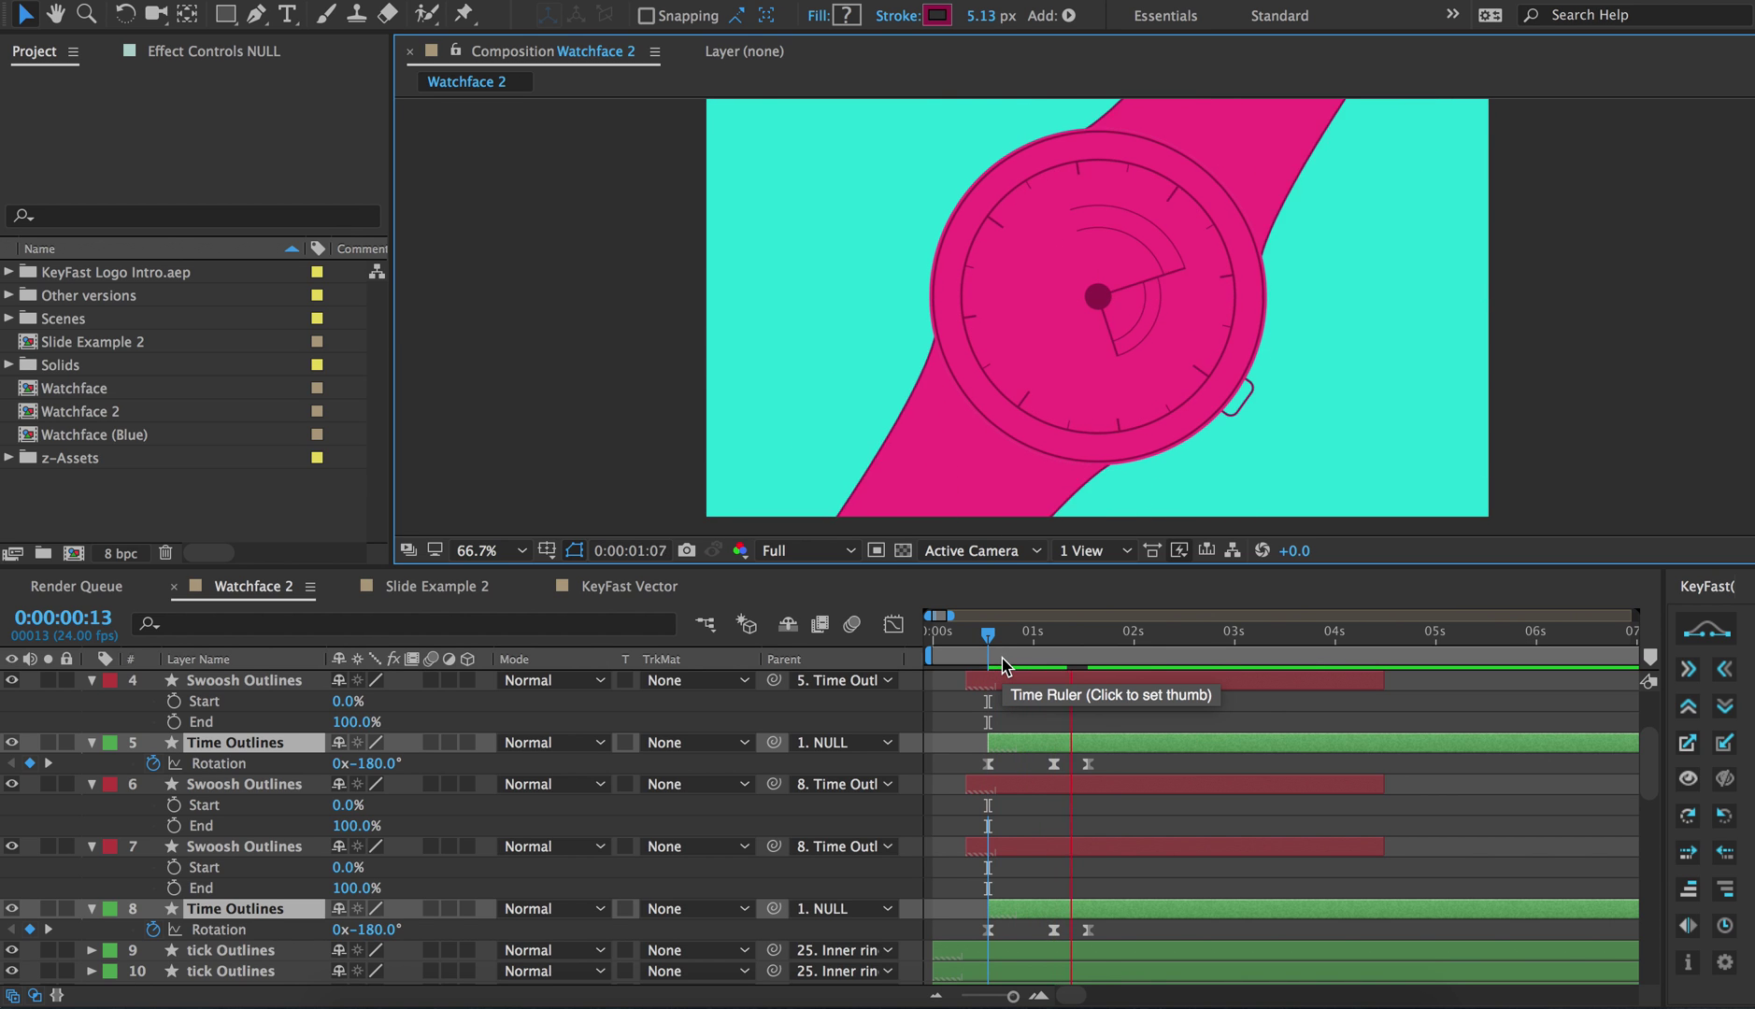
Check the spin around frames 15–18, delete the NULL's middle Rotation keyframe, and play back
click(997, 645)
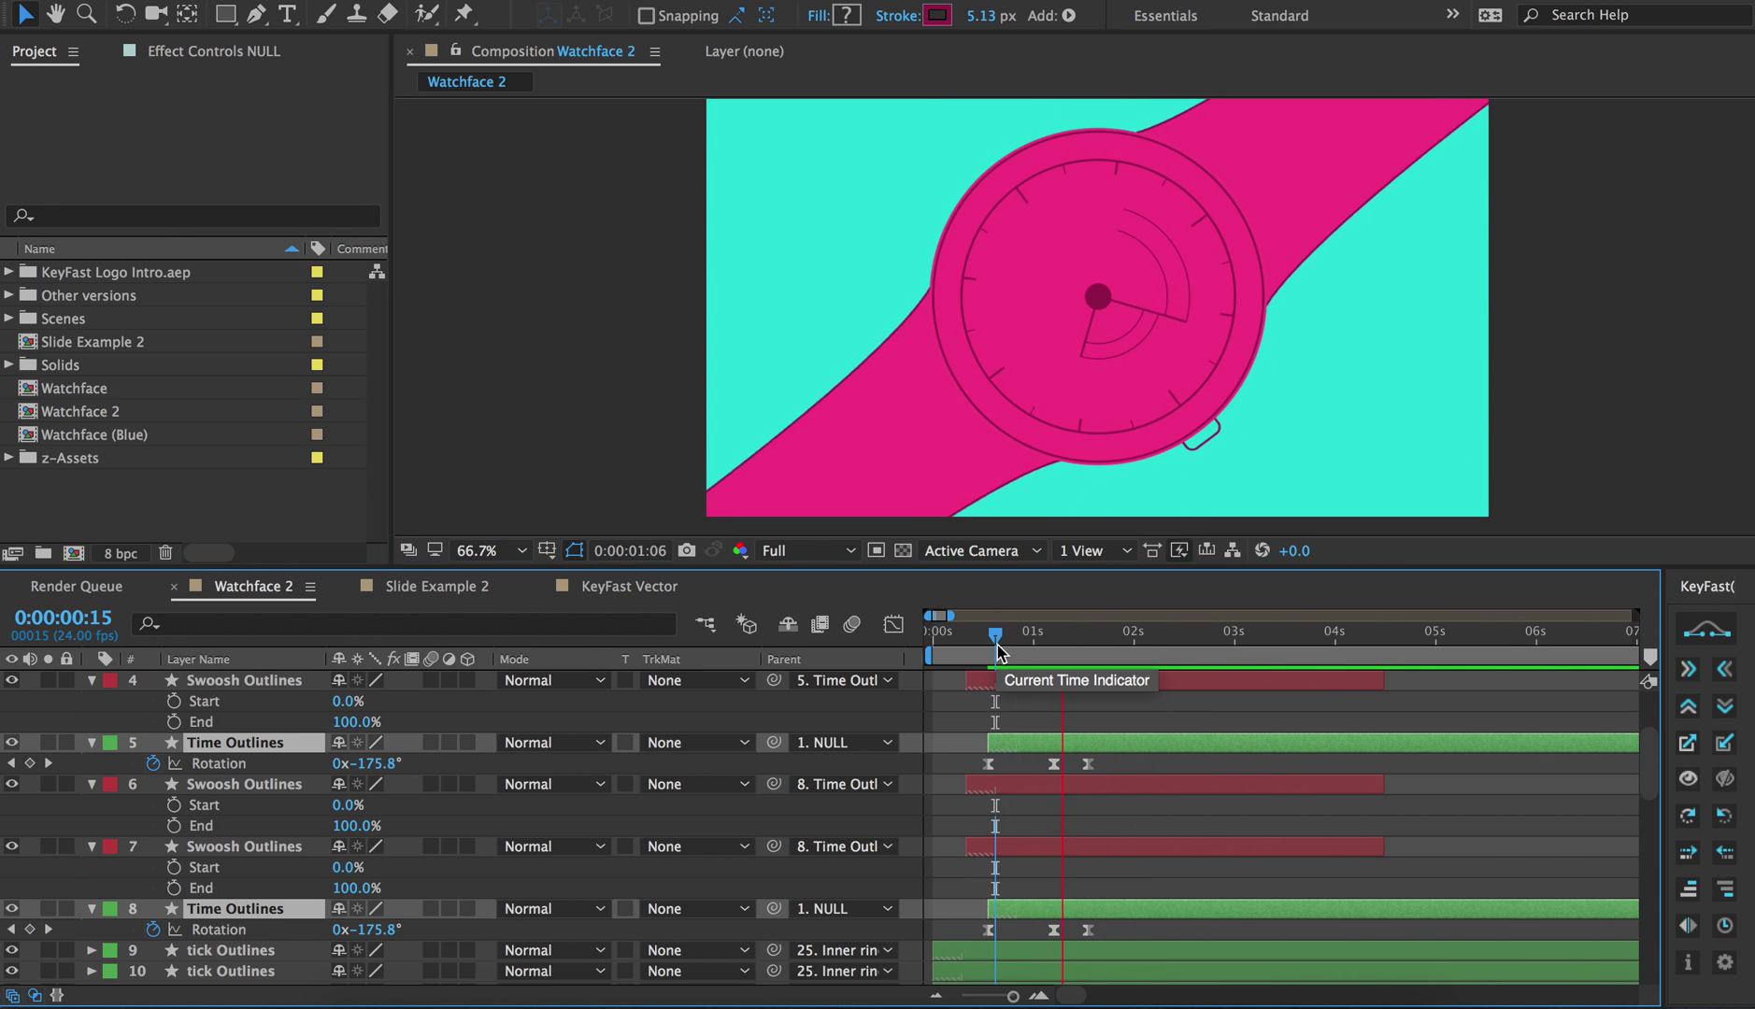
mouse_move(997, 644)
mouse_down()
mouse_move(1026, 645)
mouse_move(1000, 645)
mouse_up()
scroll(1054, 793, up, 5)
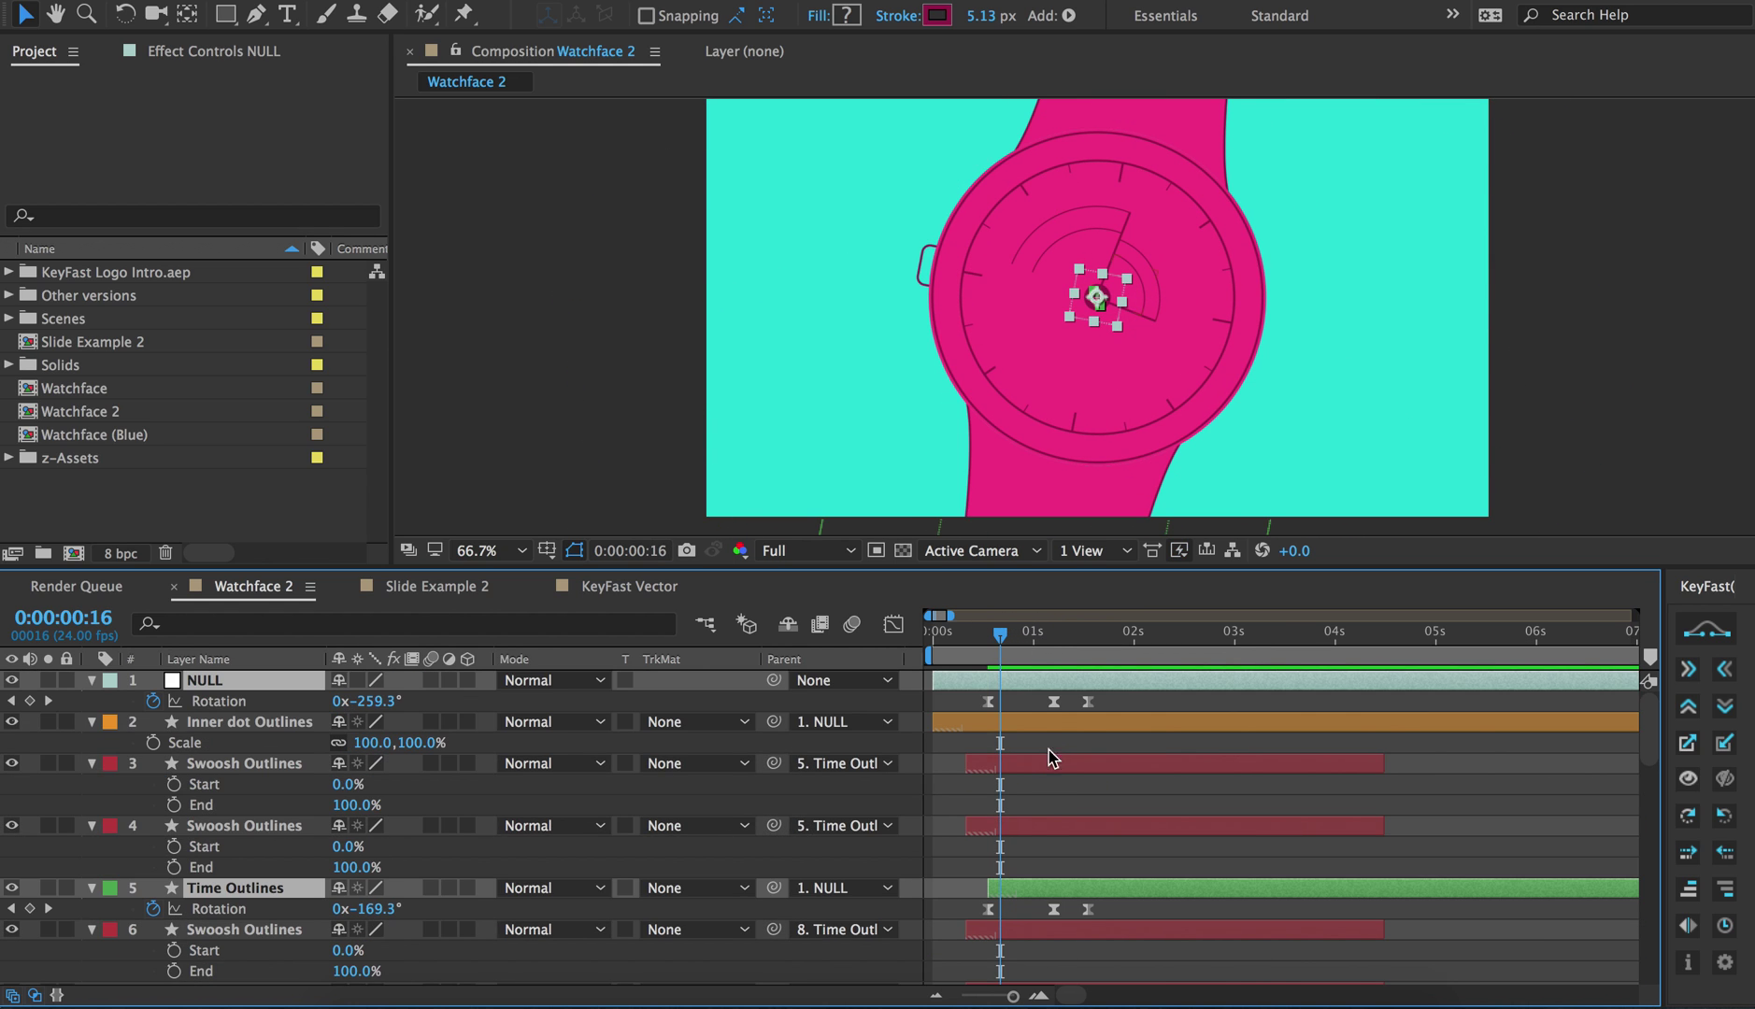
click(1053, 702)
key(Delete)
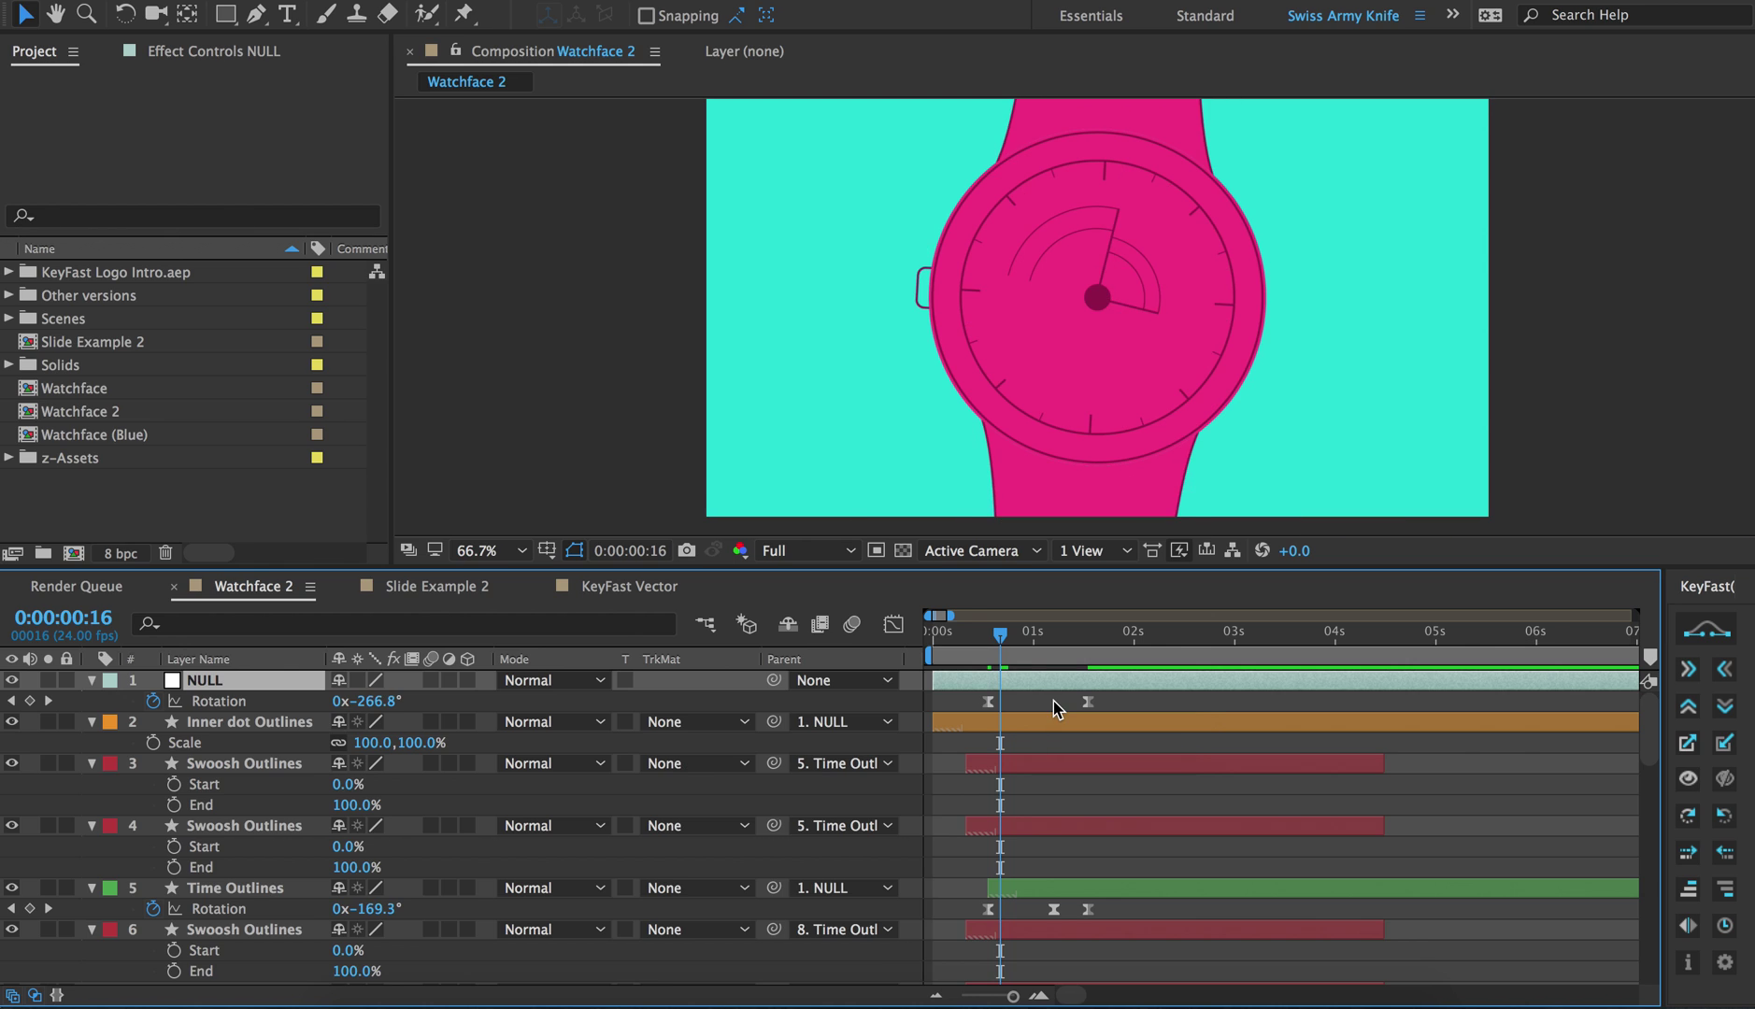
key(space)
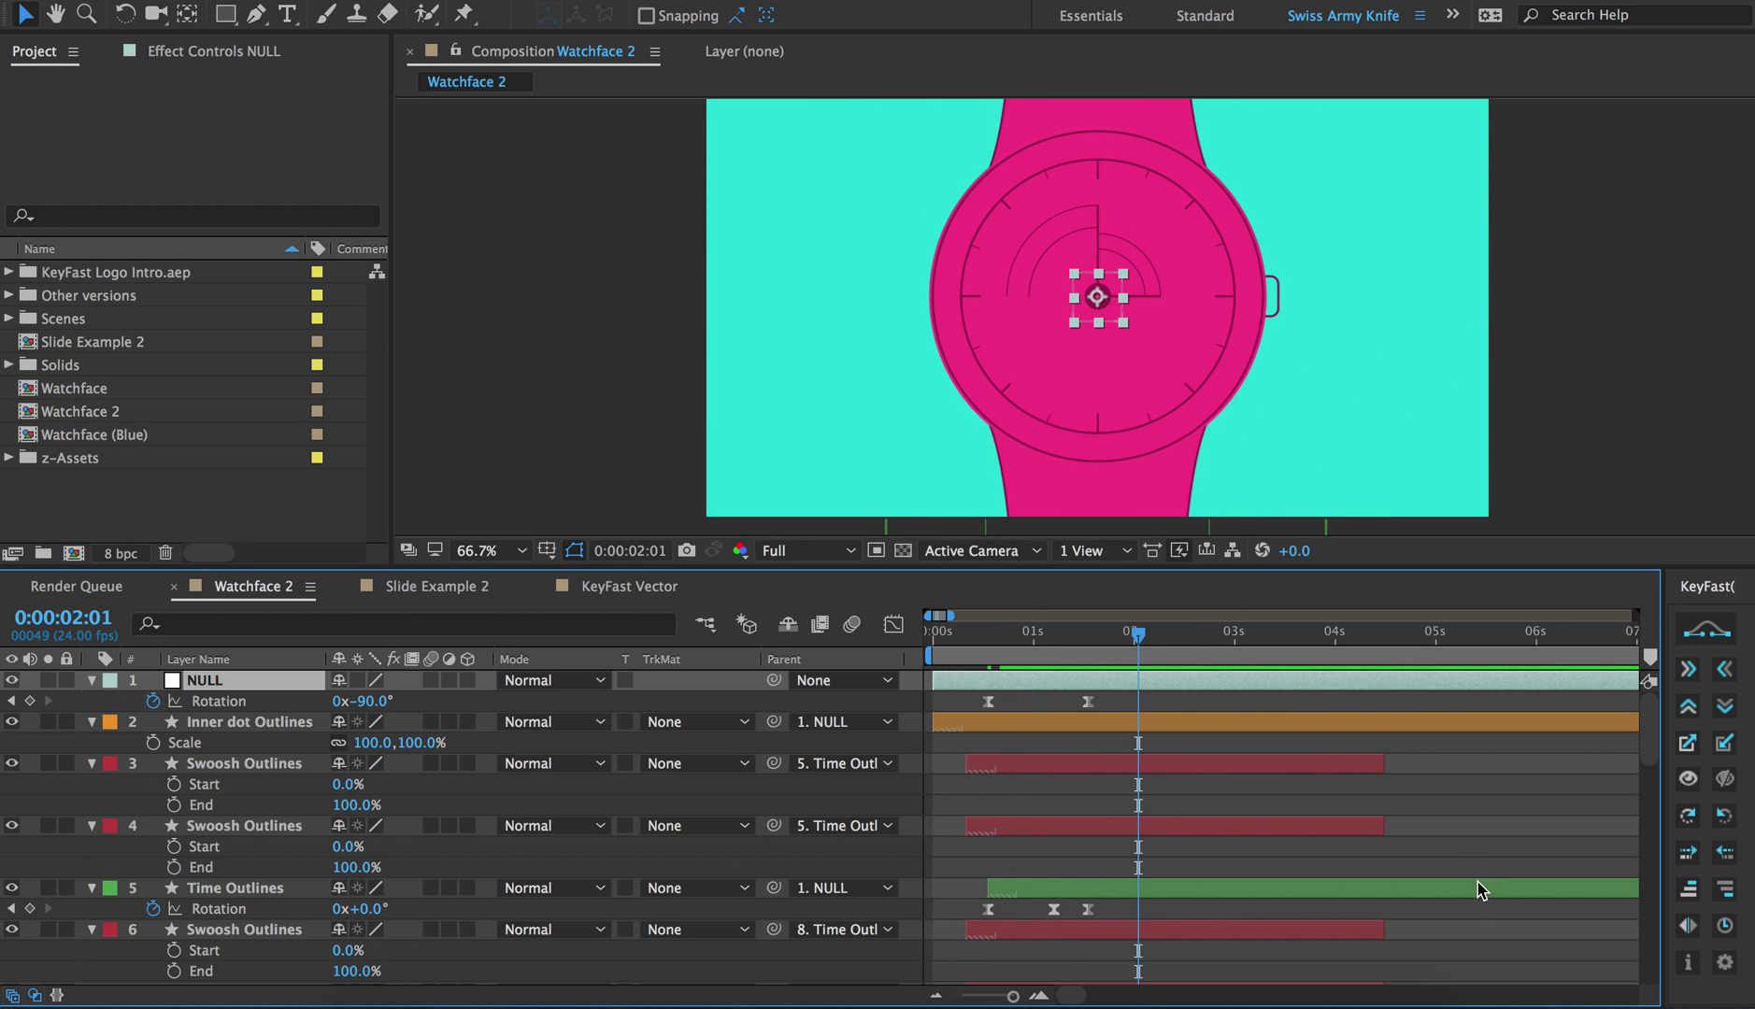
Turn off 'Turn overshoot on' in KeyFast settings, save, and preview from frame 16
click(1507, 845)
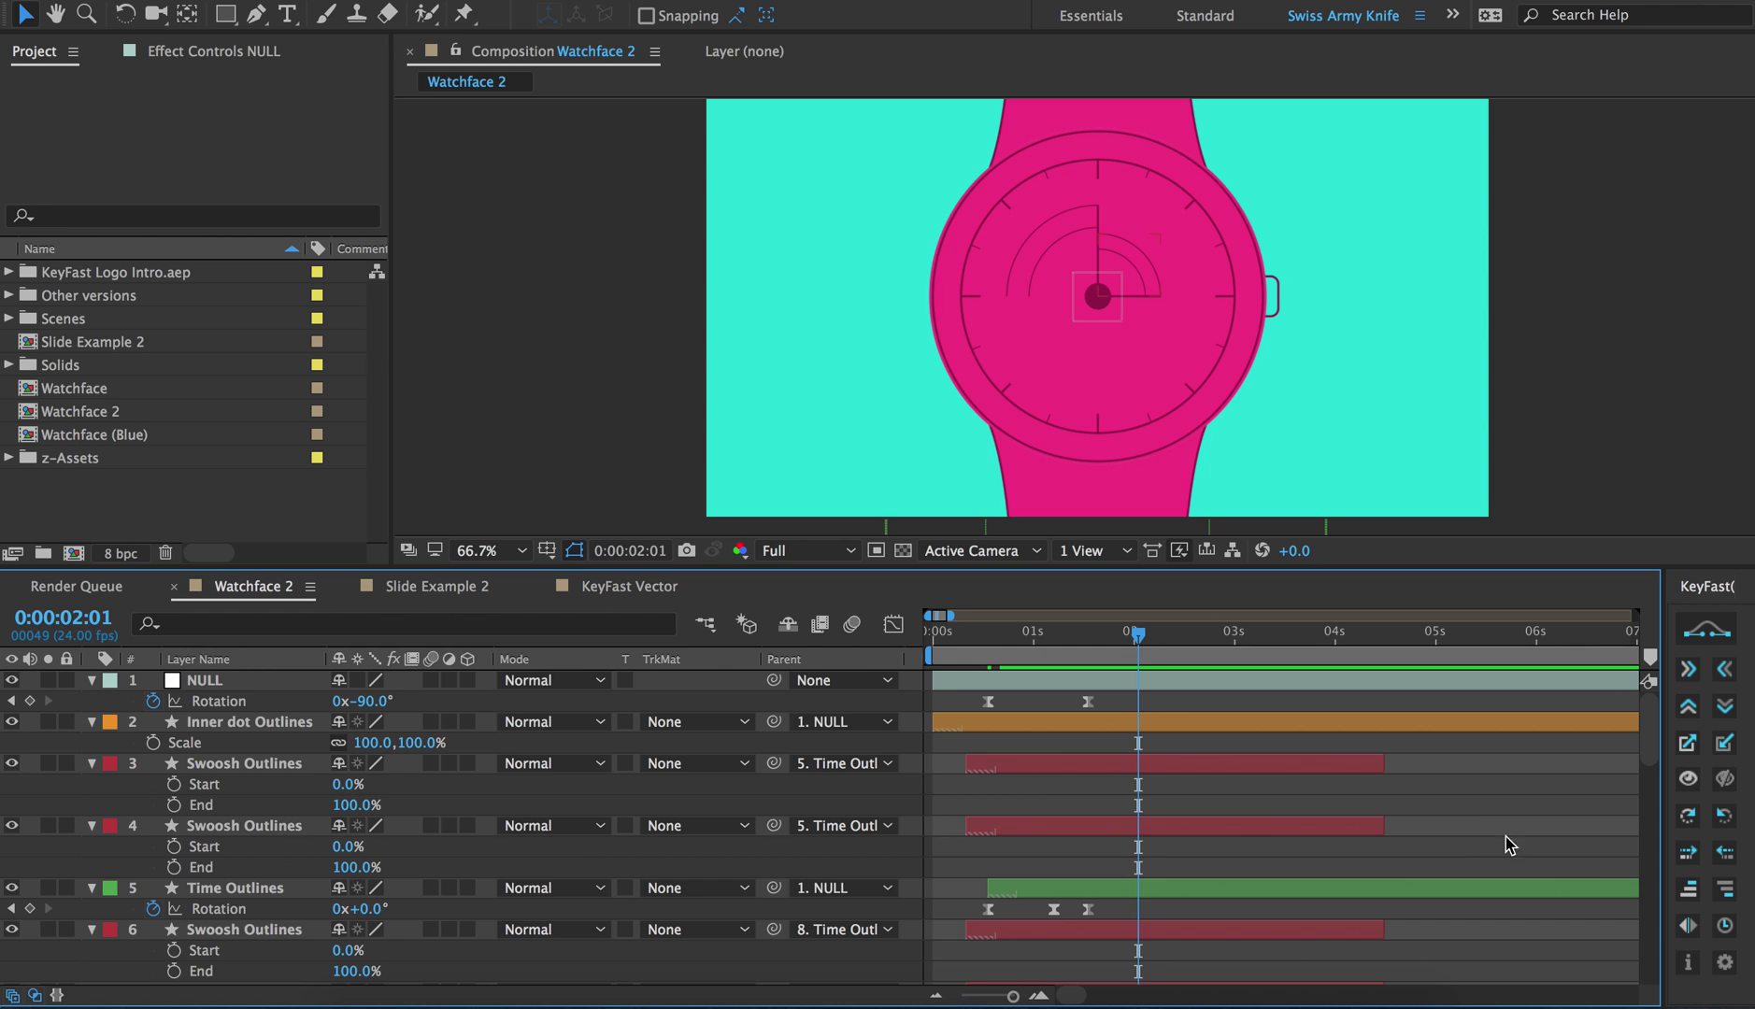
click(1722, 963)
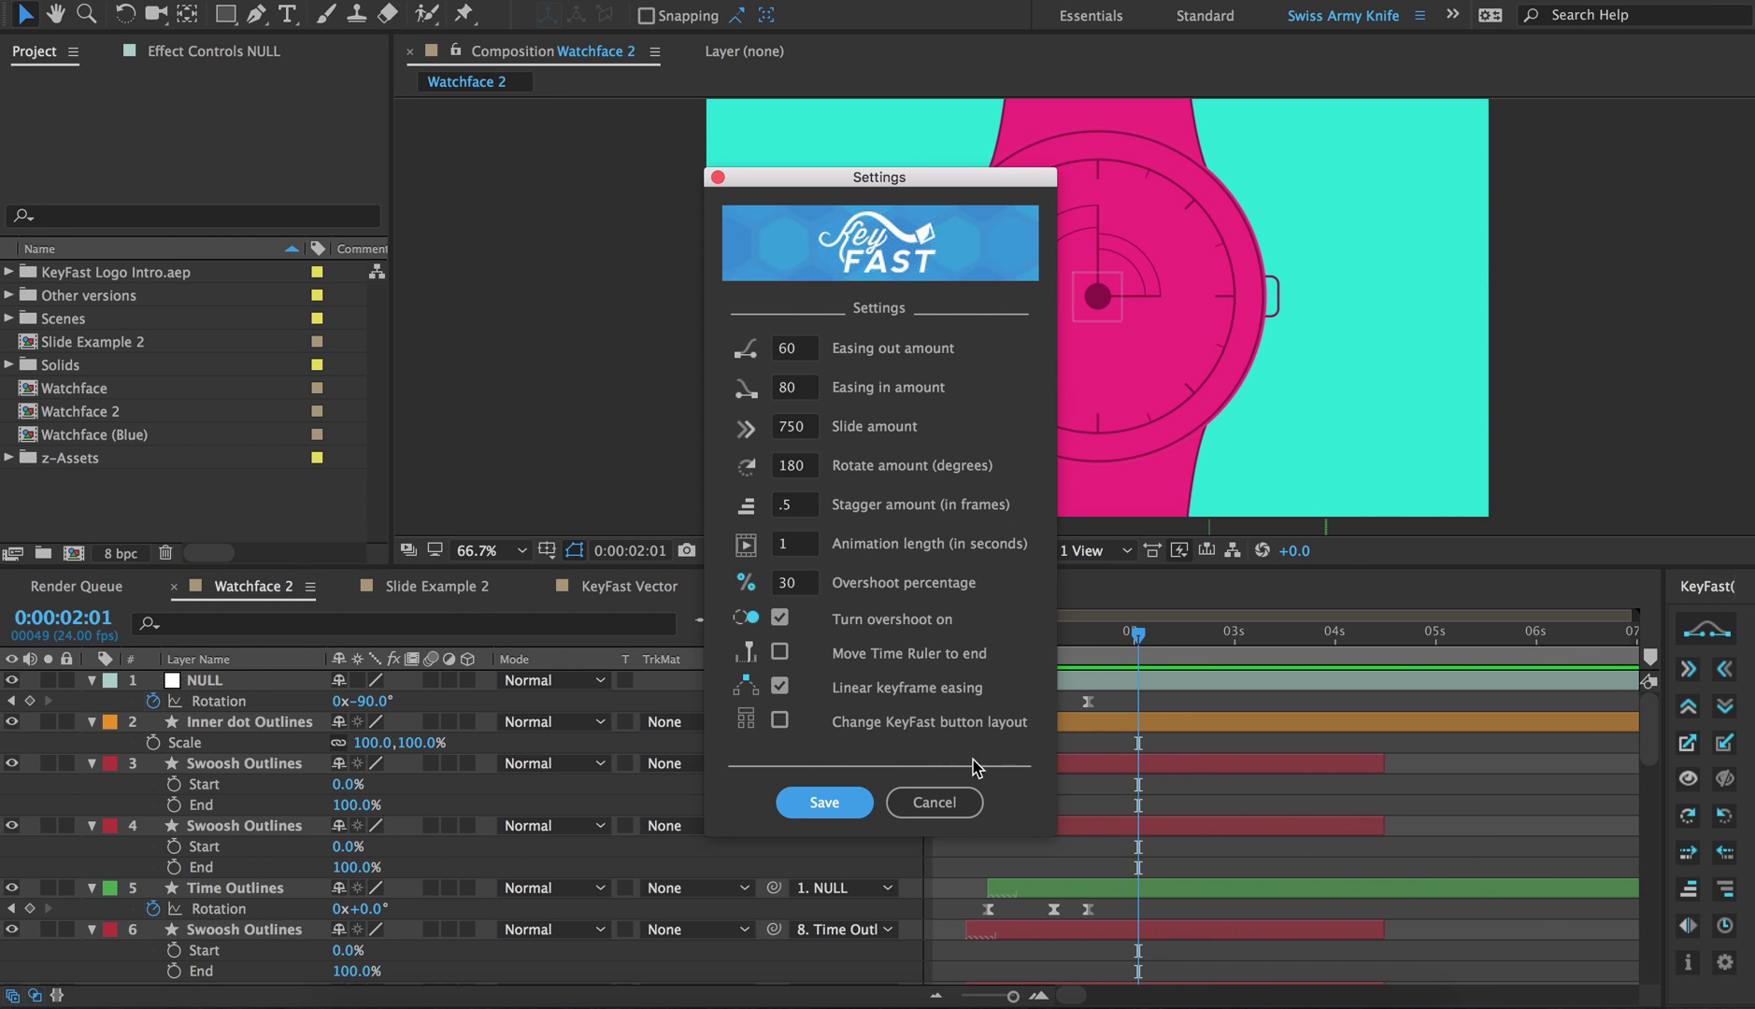
click(780, 619)
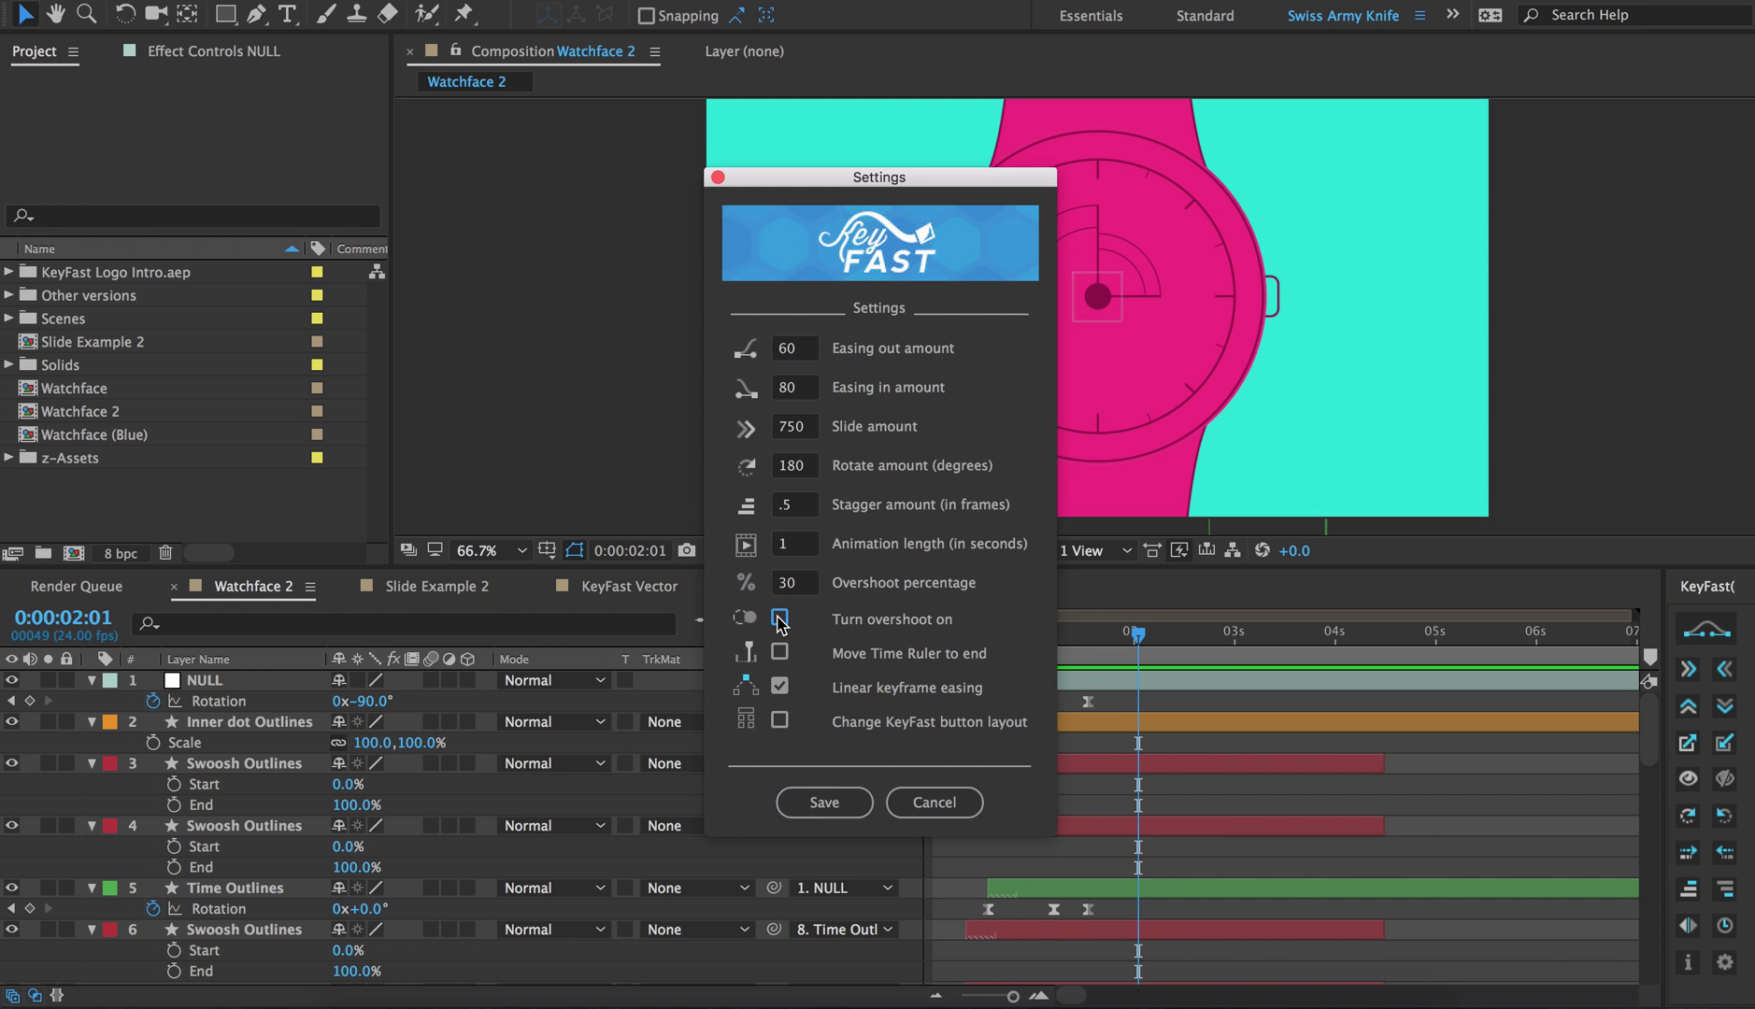
click(834, 804)
drag(1013, 635, 1000, 645)
key(space)
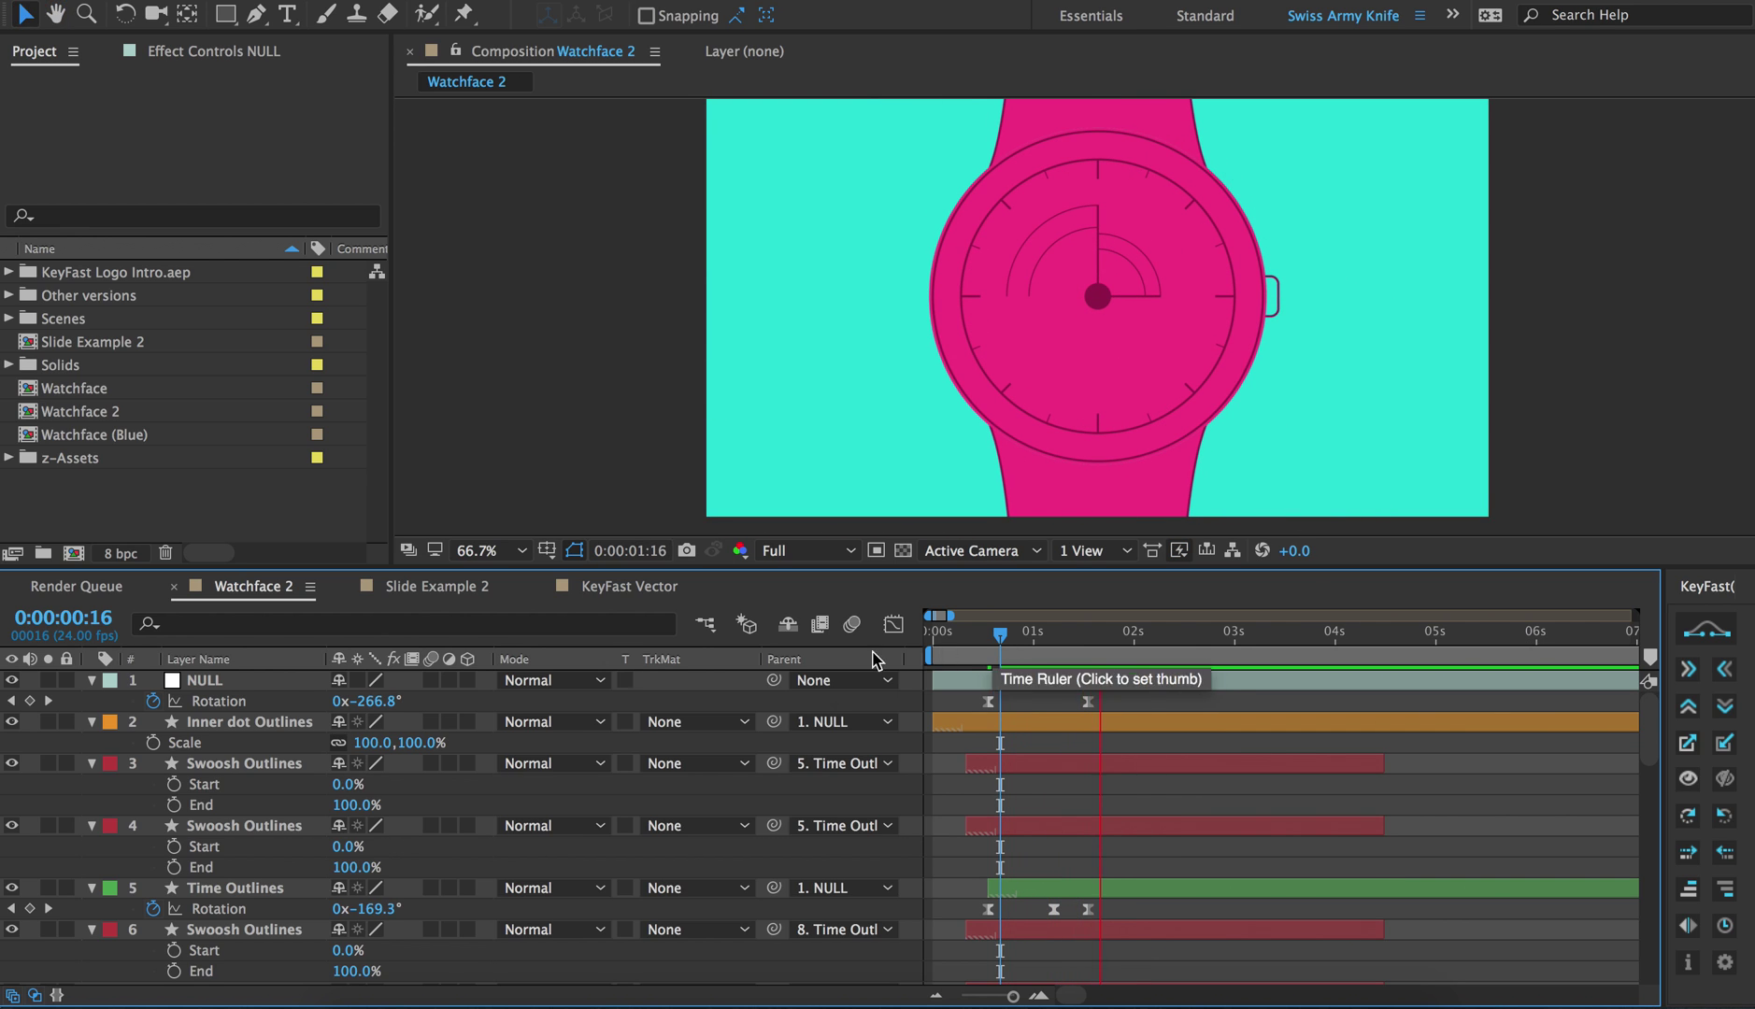
At frame 0, add KeyFast End keyframes so the band stroke and fill layers draw on from 0%
mouse_move(1037, 640)
mouse_down()
mouse_move(986, 635)
mouse_move(1061, 631)
mouse_up()
click(868, 308)
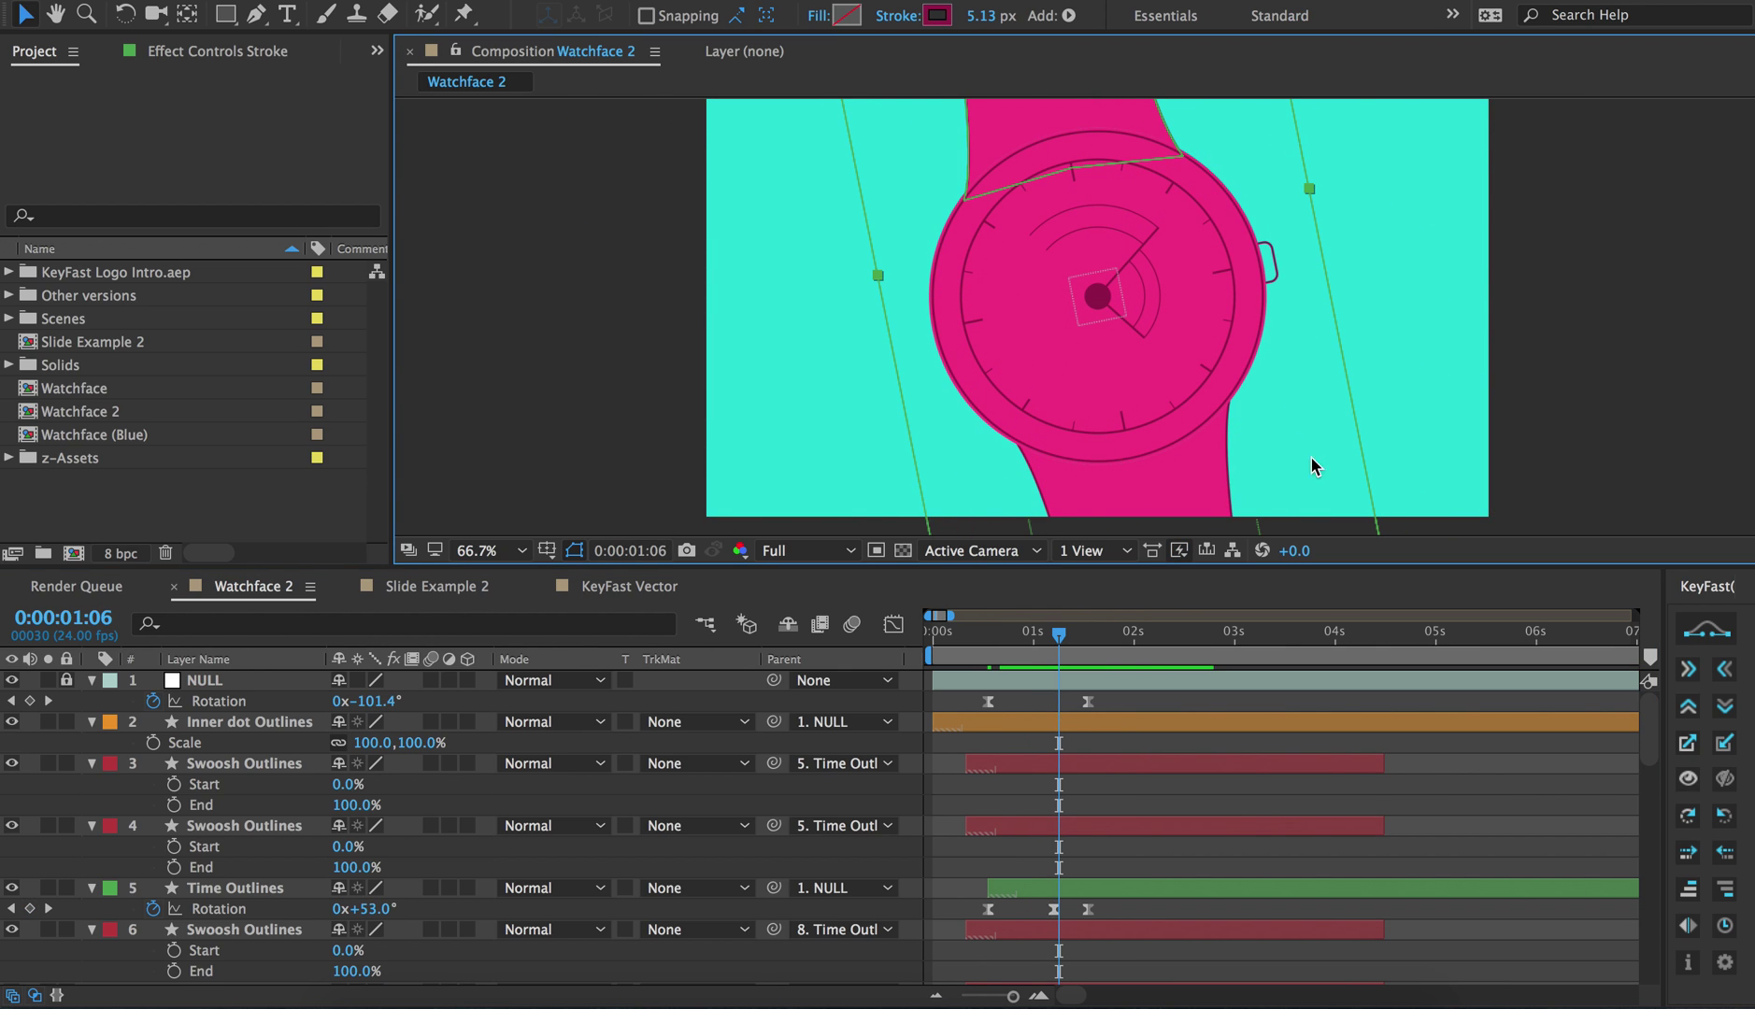
drag(1463, 477, 1183, 529)
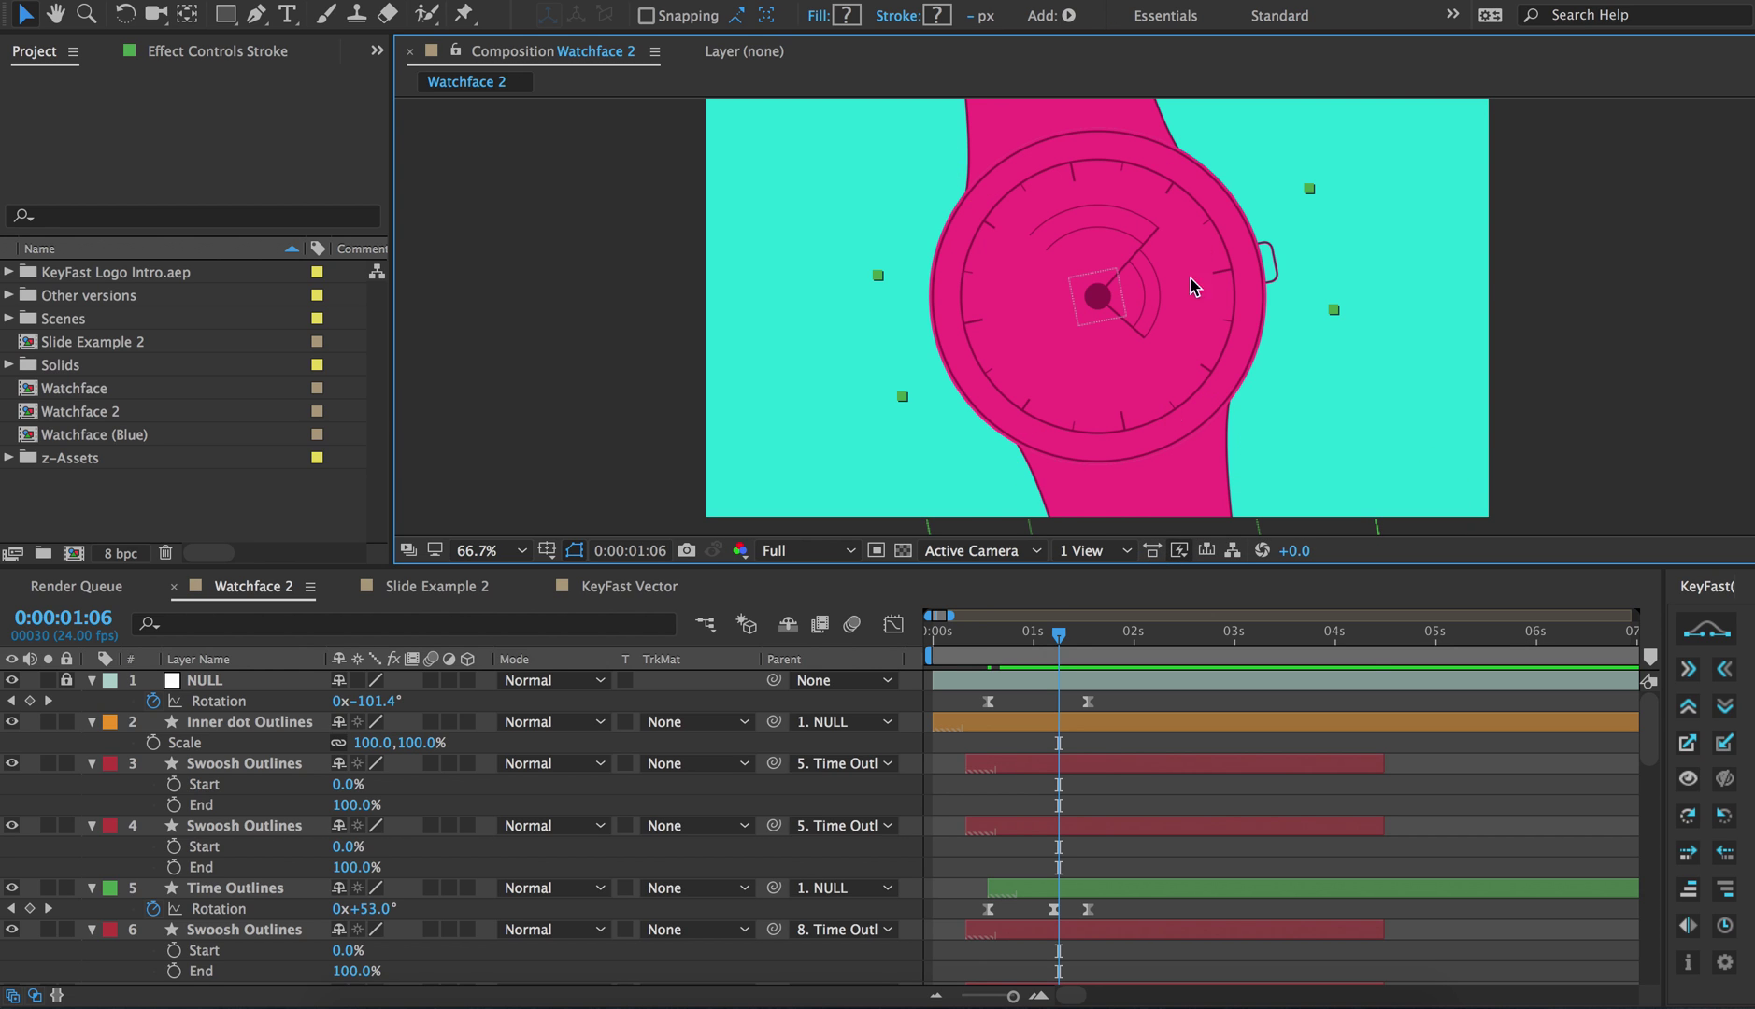
key(z)
alt+click(1197, 226)
scroll(1012, 803, down, 15)
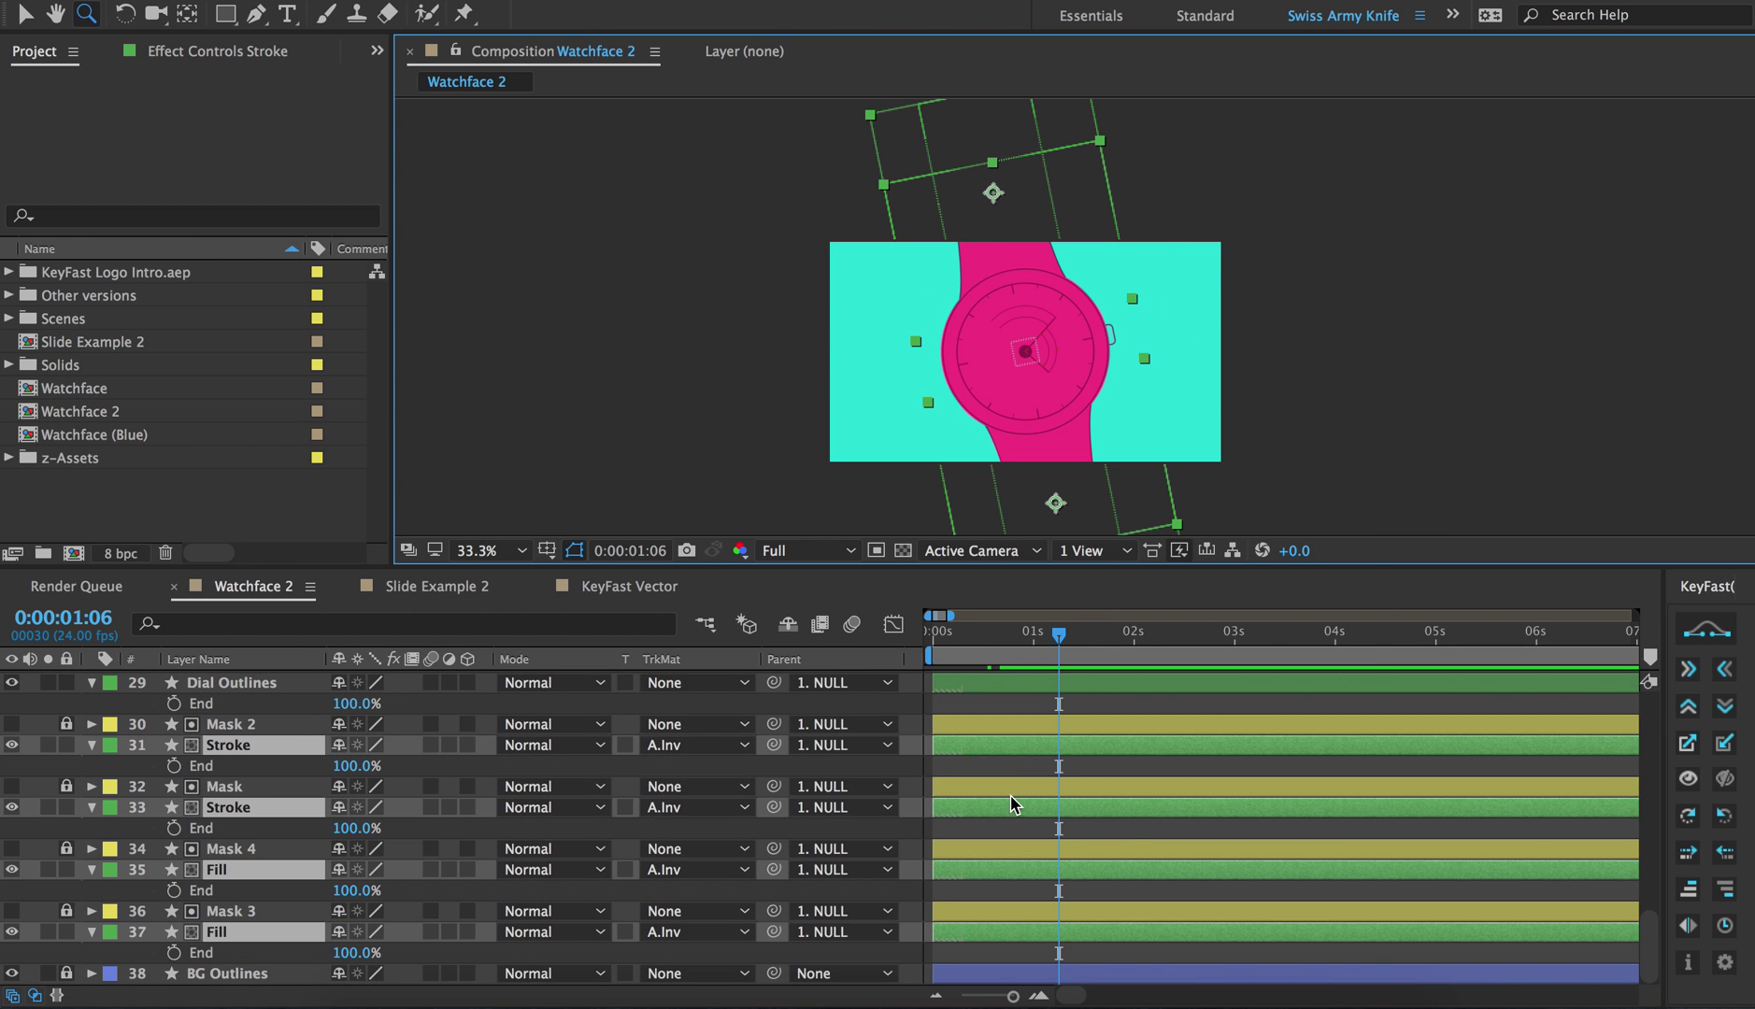
scroll(1012, 803, up, 2)
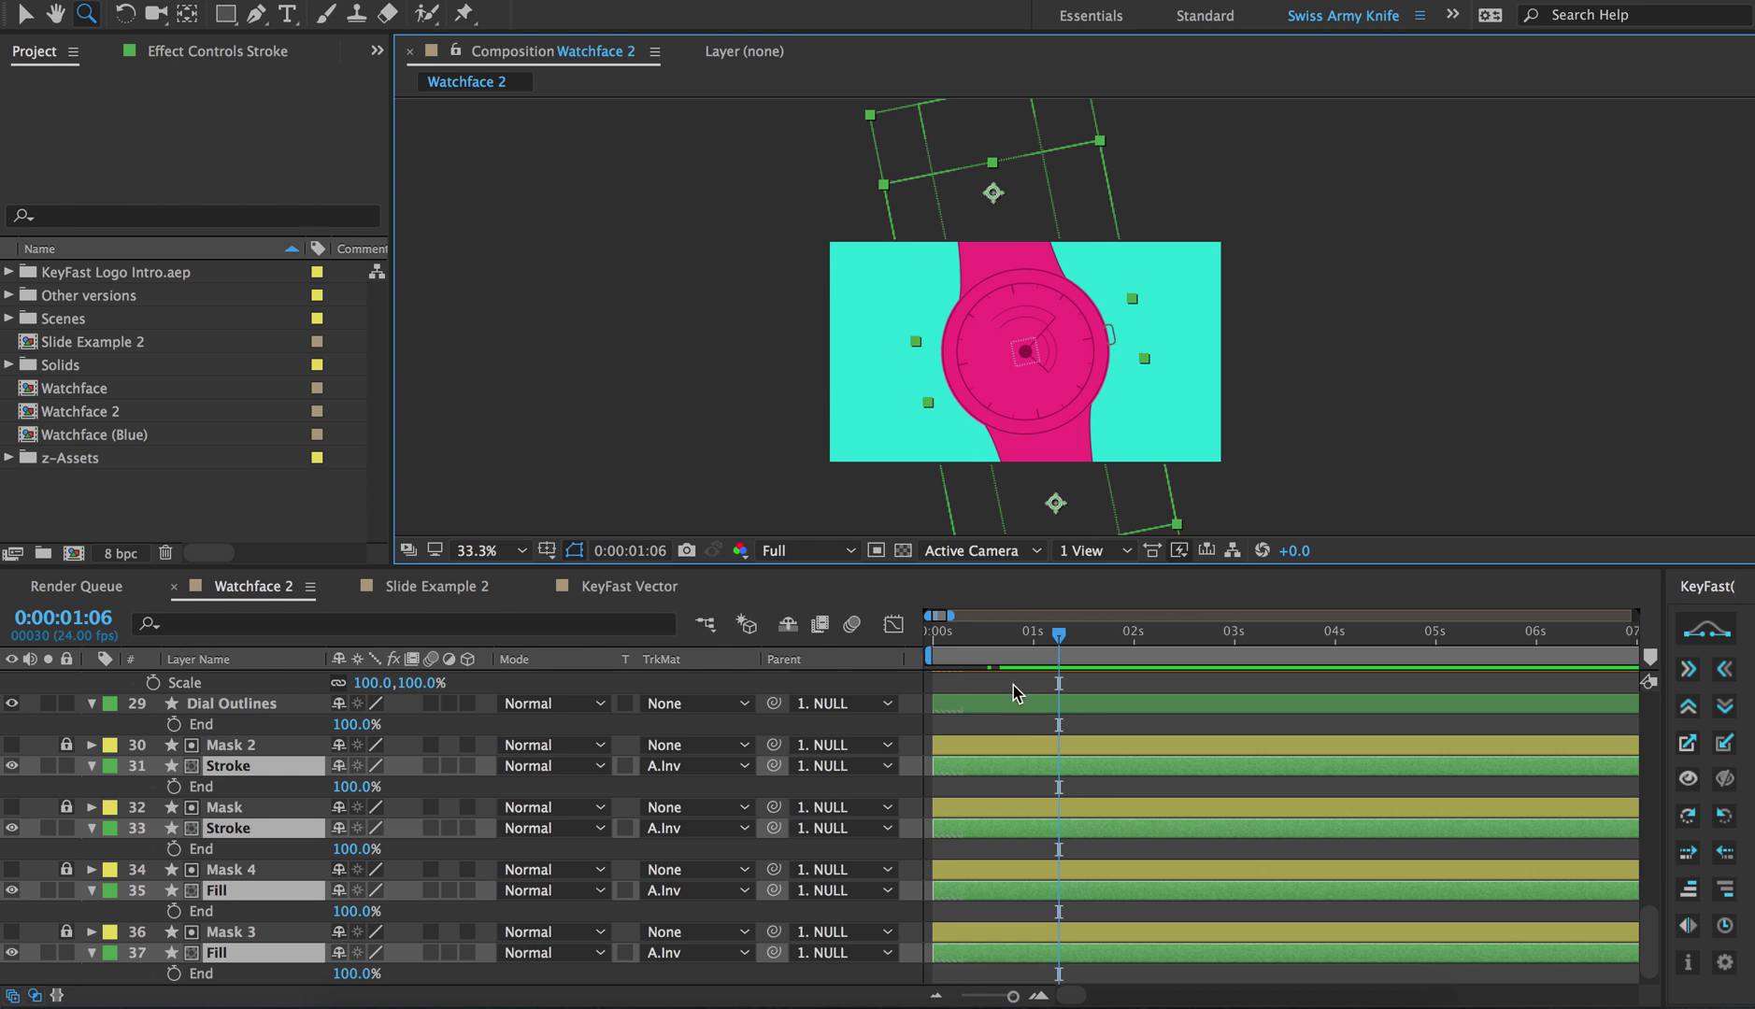
drag(996, 639, 893, 625)
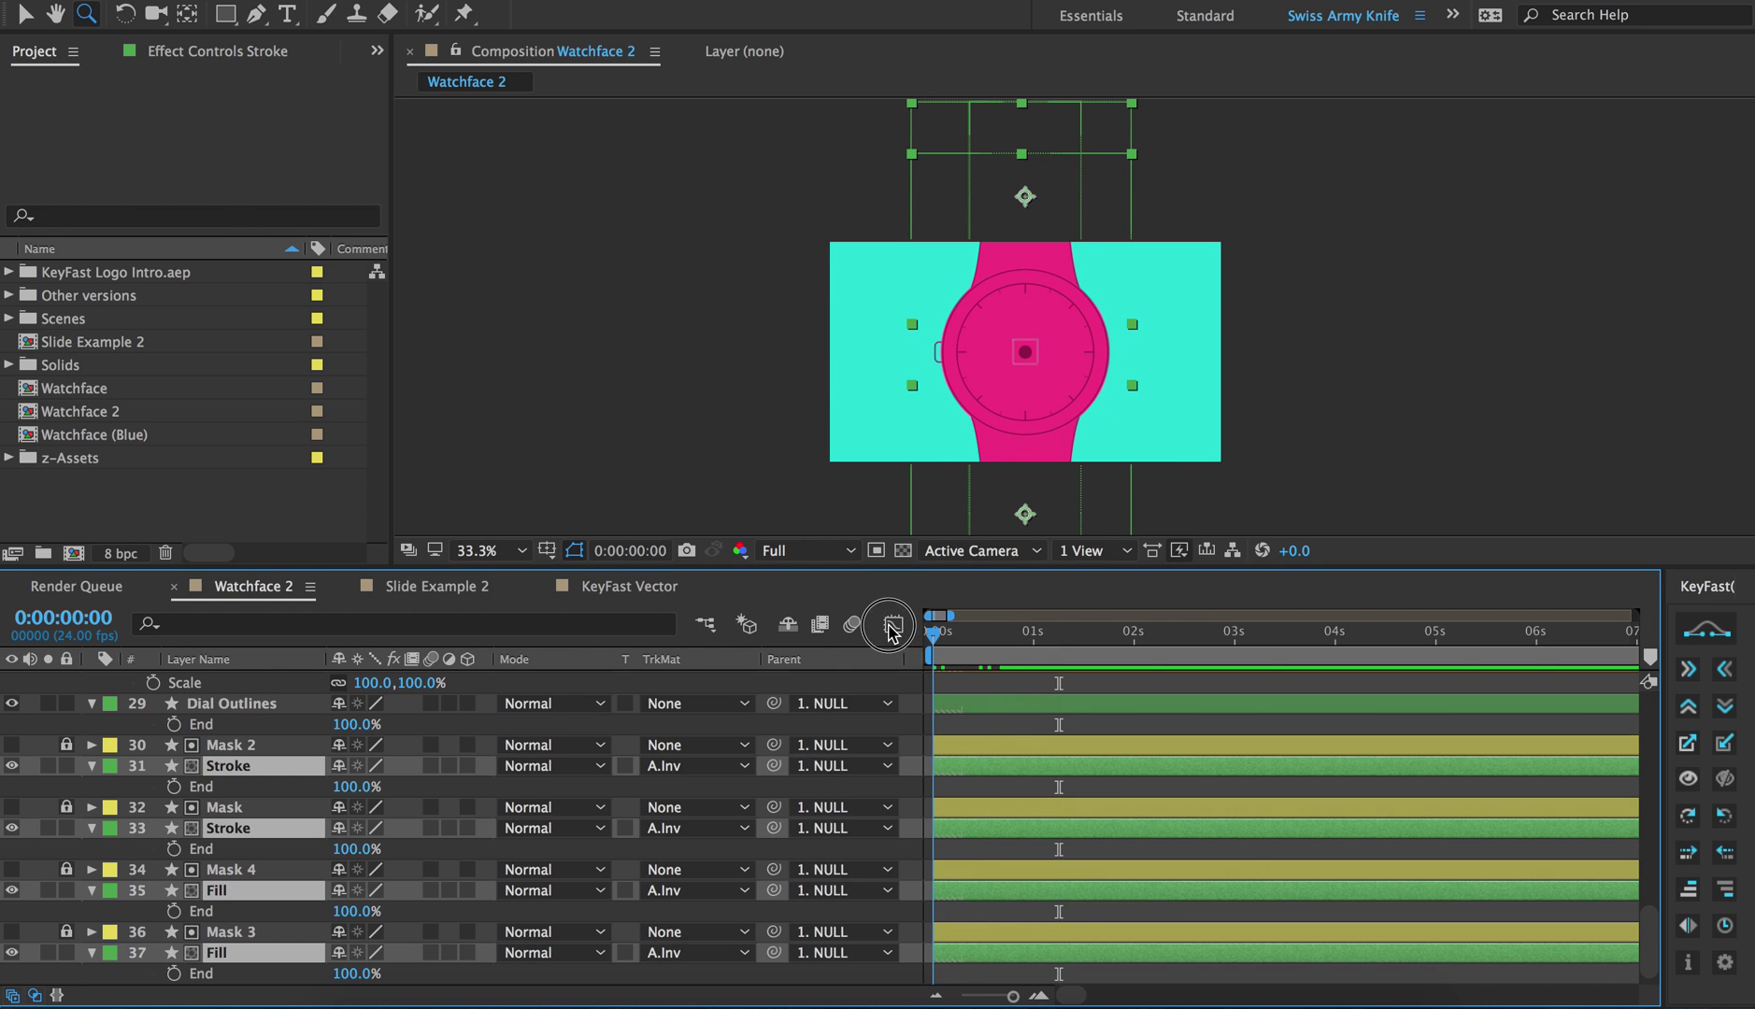
click(1686, 855)
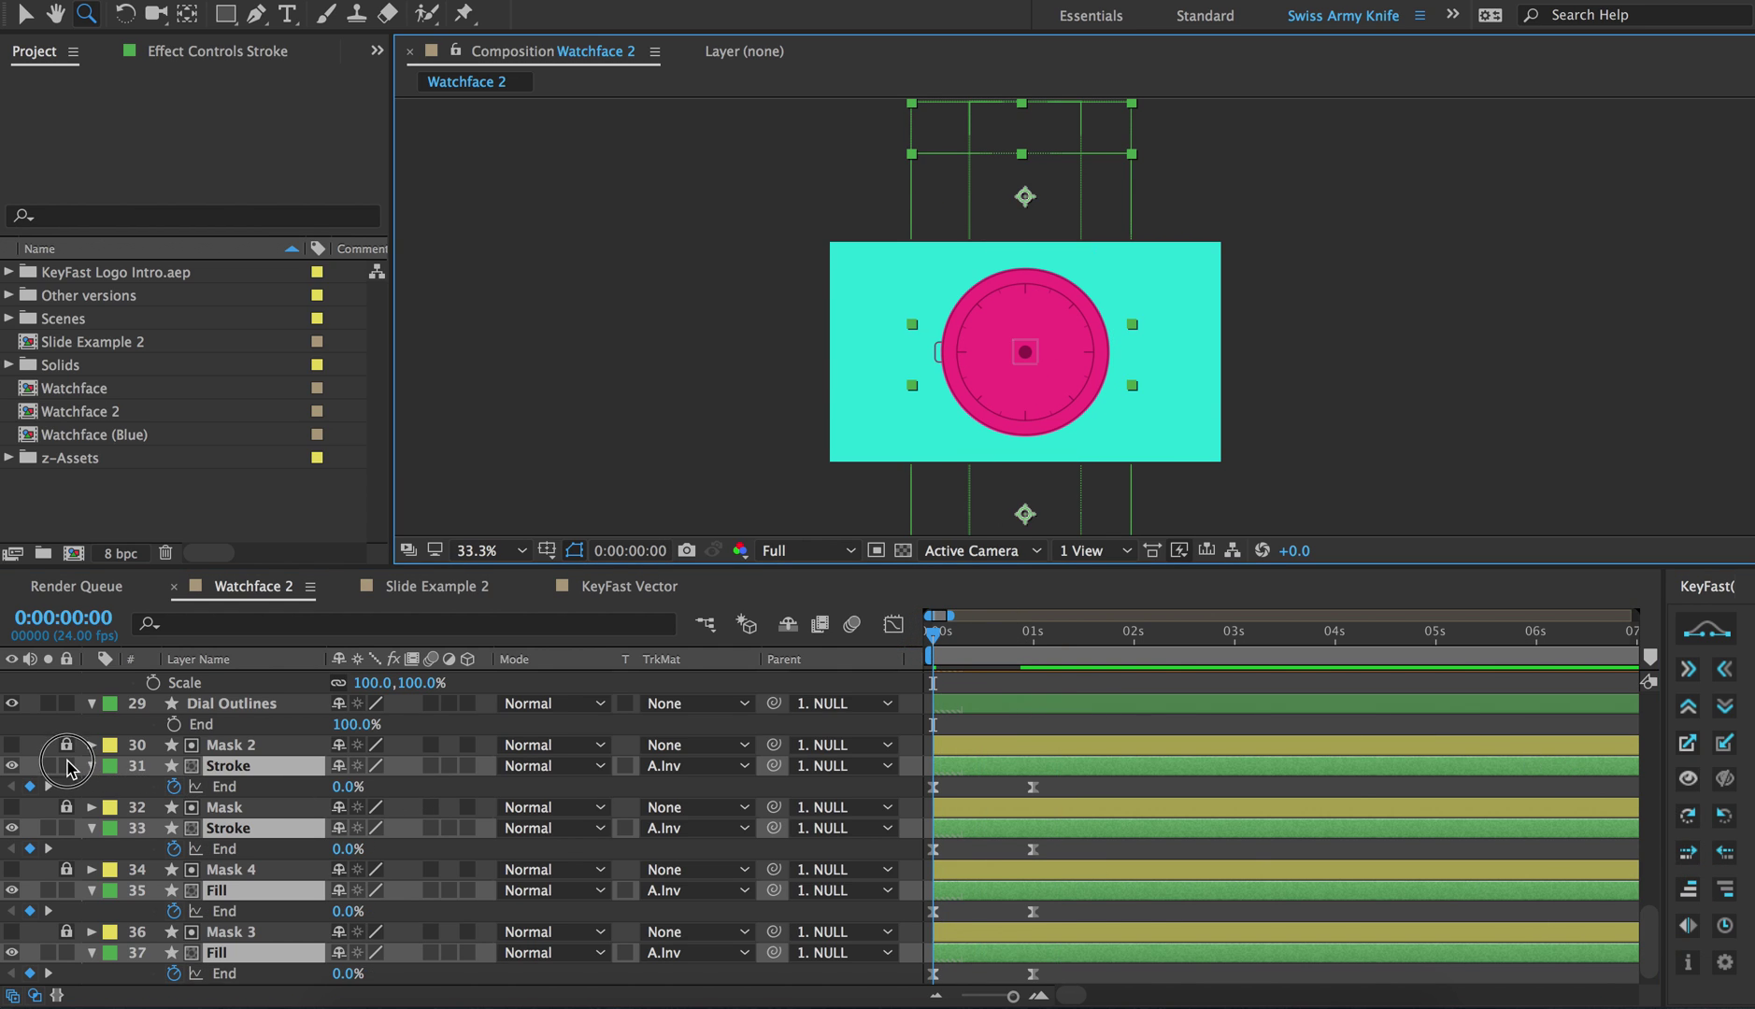
Lock the band and dial stroke and fill layers, then select the watch's base circle
click(67, 765)
click(1028, 290)
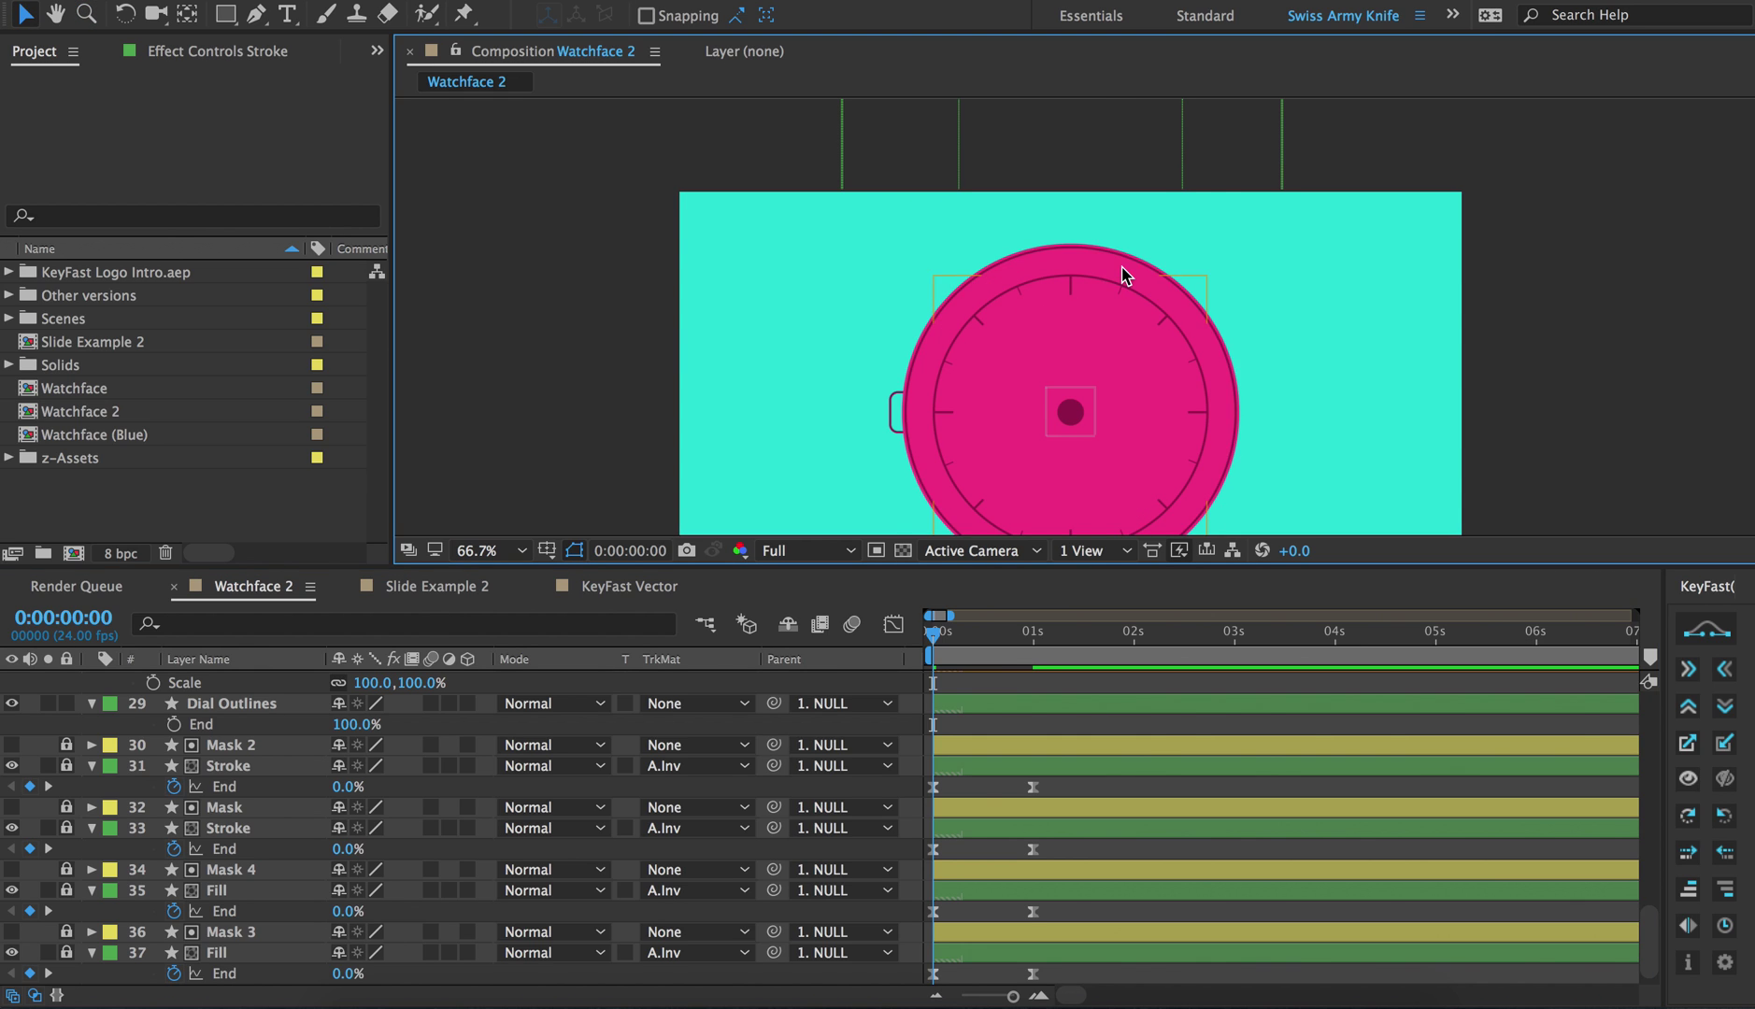
click(1122, 277)
scroll(1004, 804, up, 10)
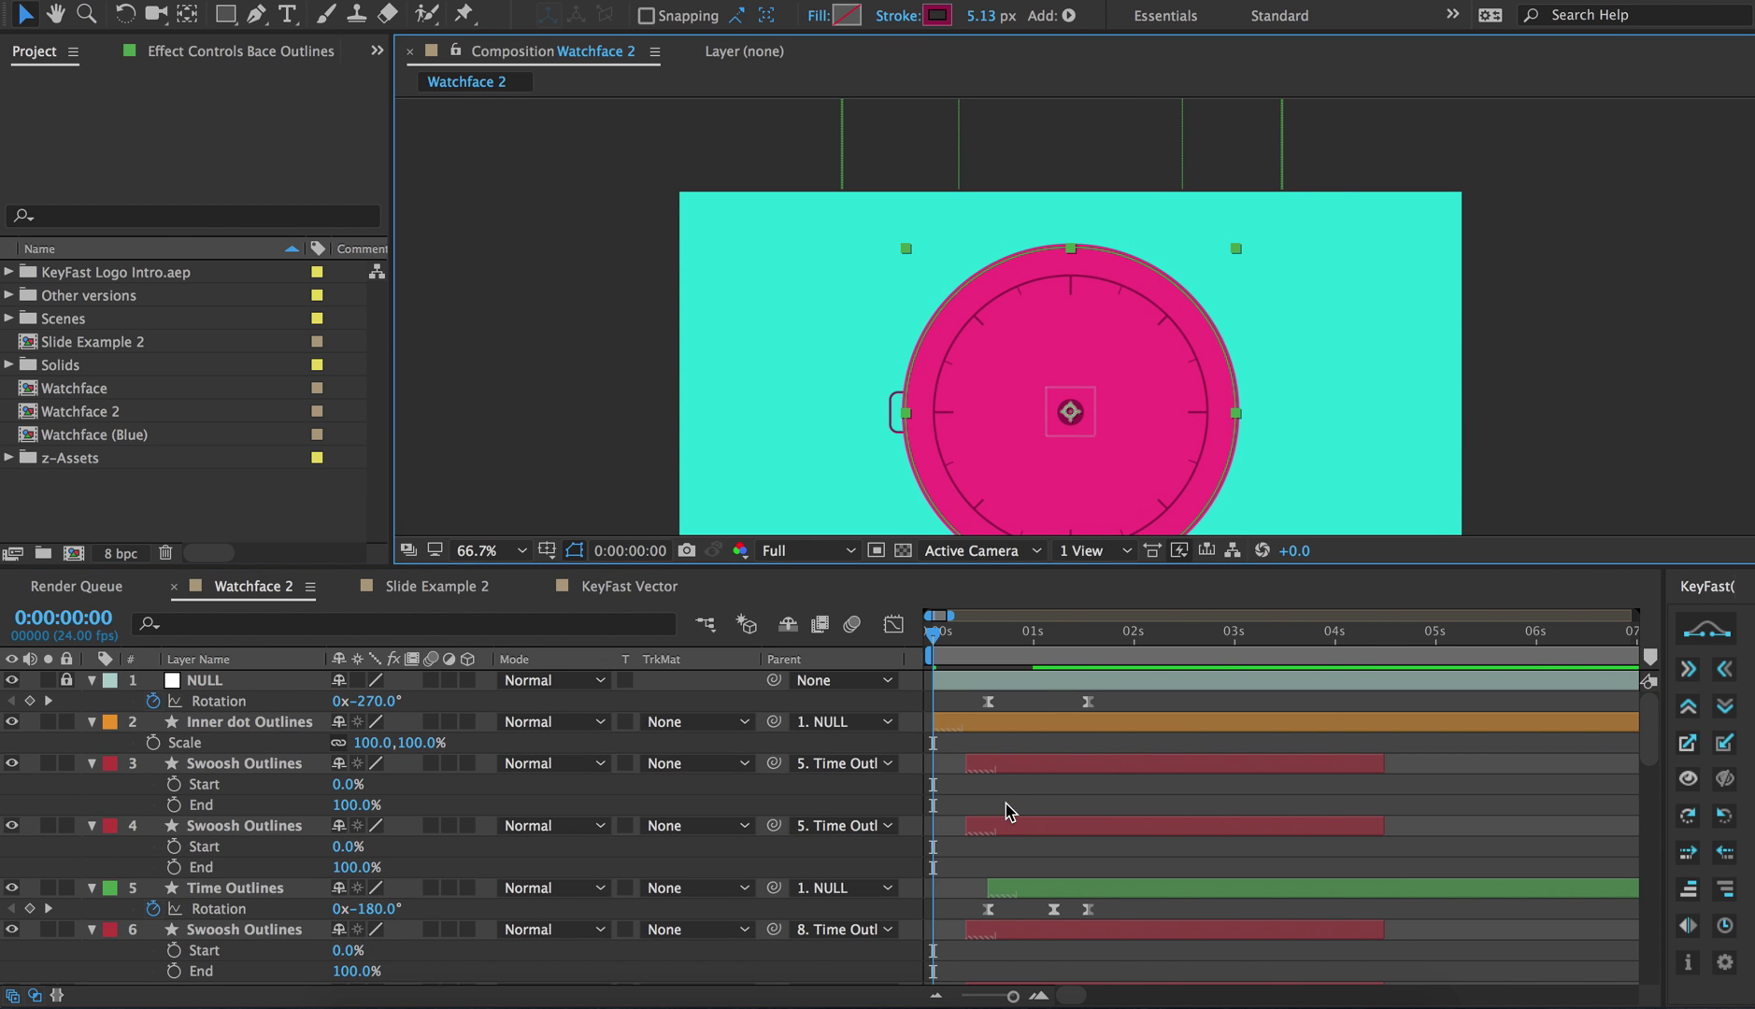
Add KeyFast Scale keyframes growing the inner dot from 0% to 100%, and key the Dial Outlines shapes
drag(1294, 299, 1010, 432)
click(1688, 745)
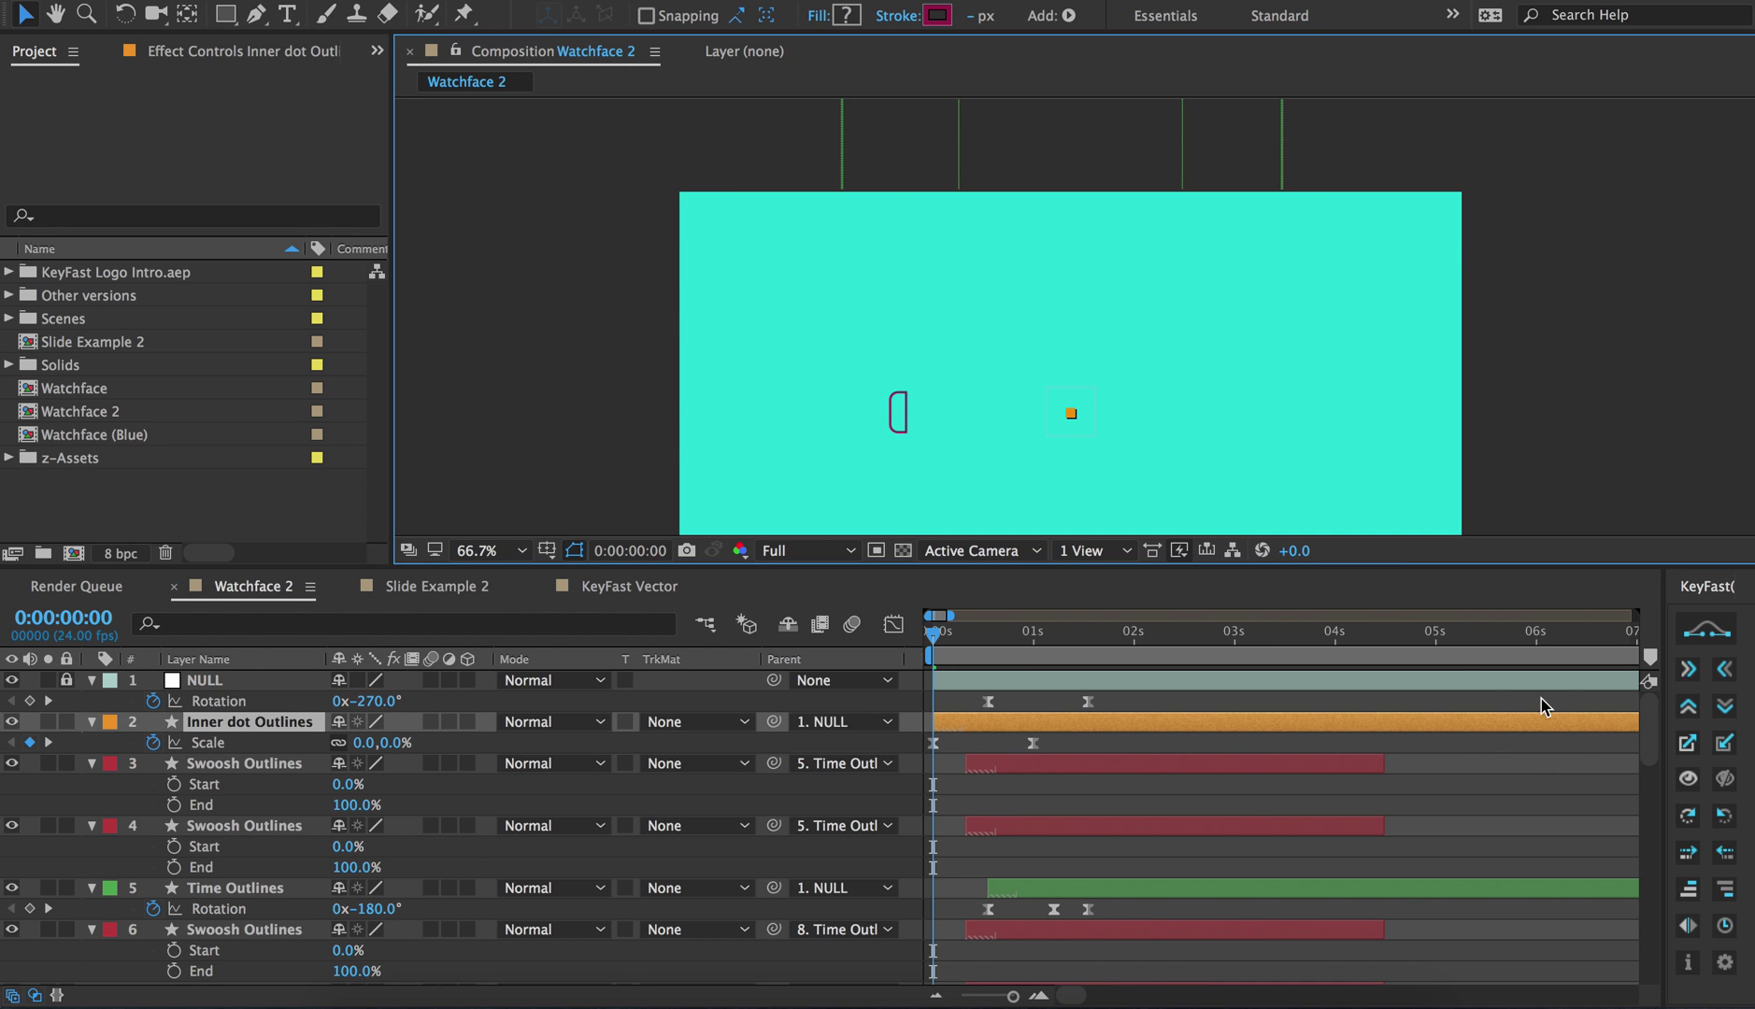
drag(788, 372, 911, 436)
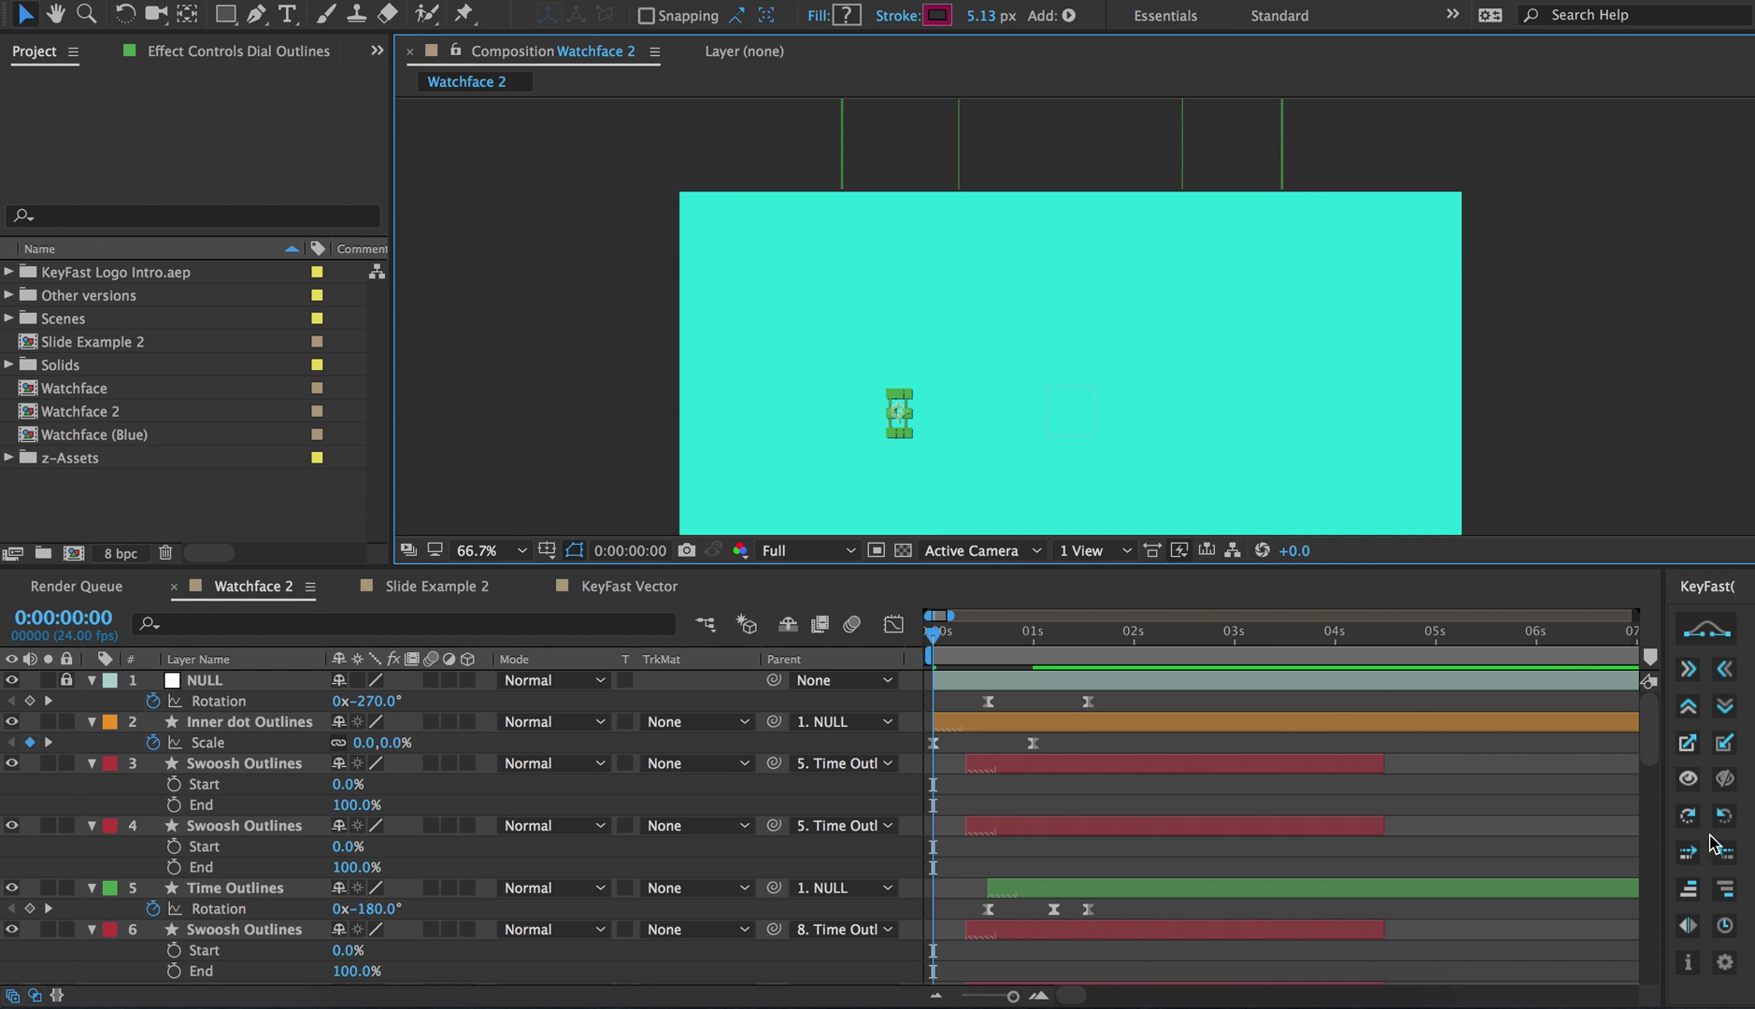
click(1687, 853)
Preview the watch animation and stop playback
key(space)
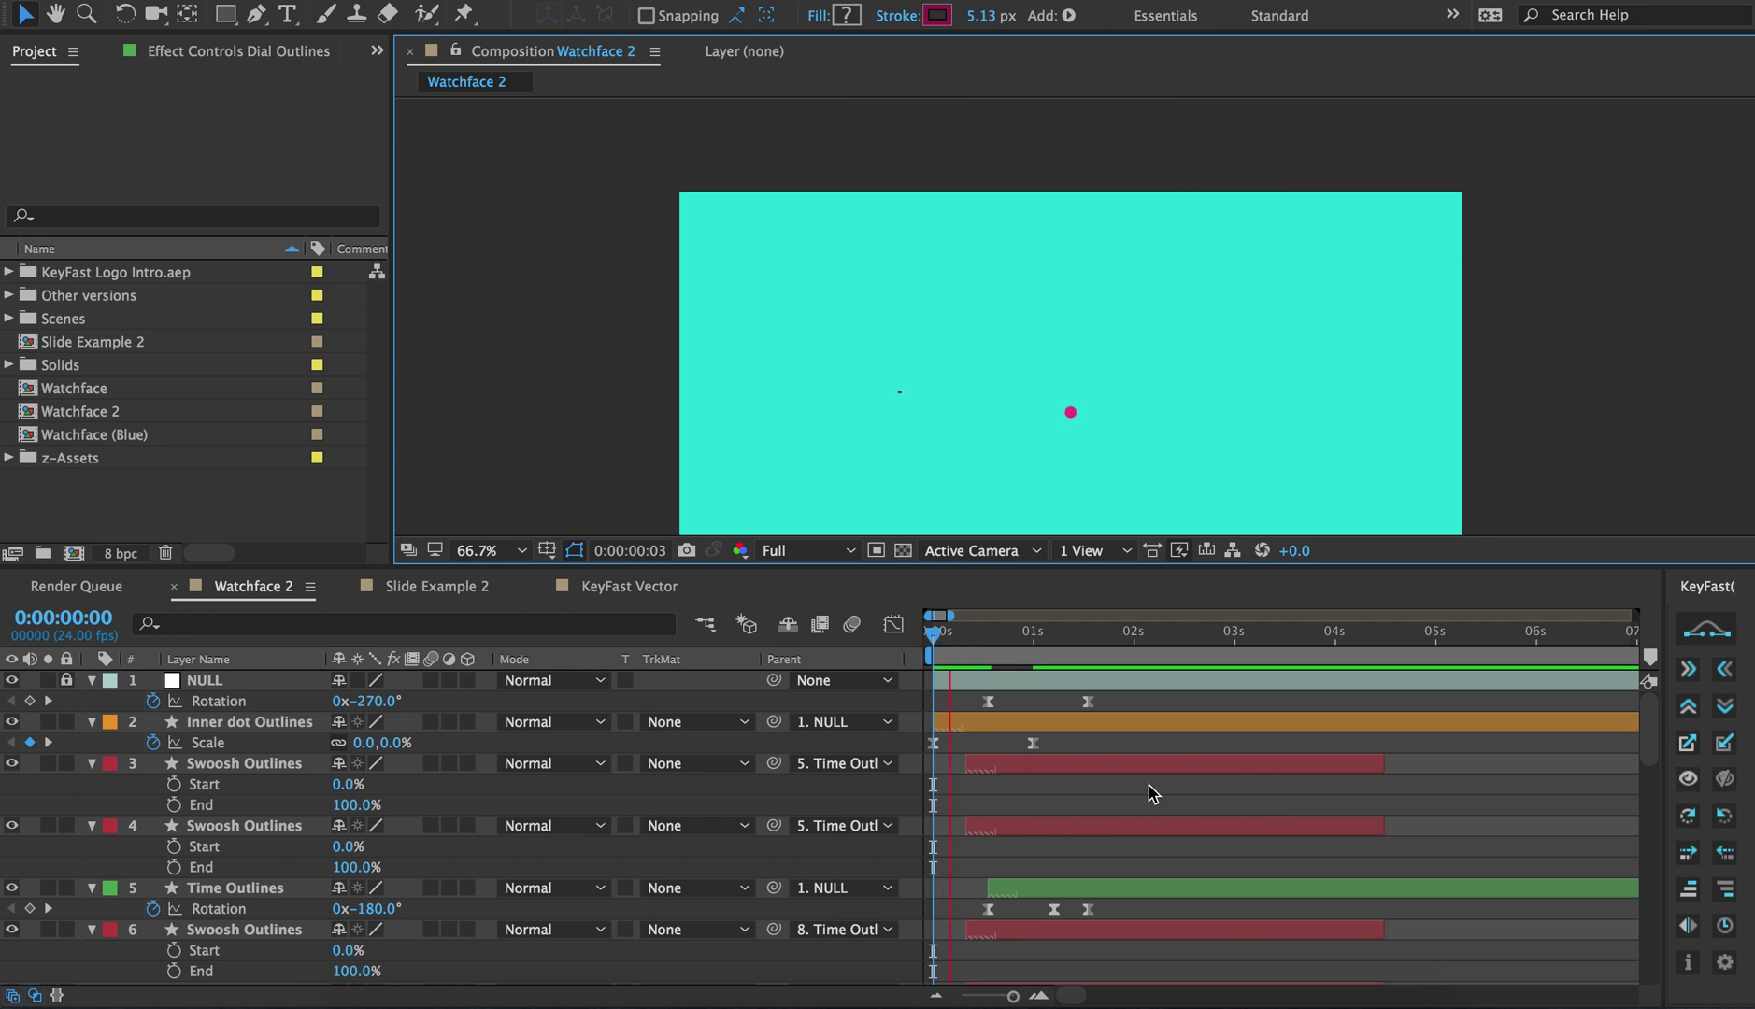
key(space)
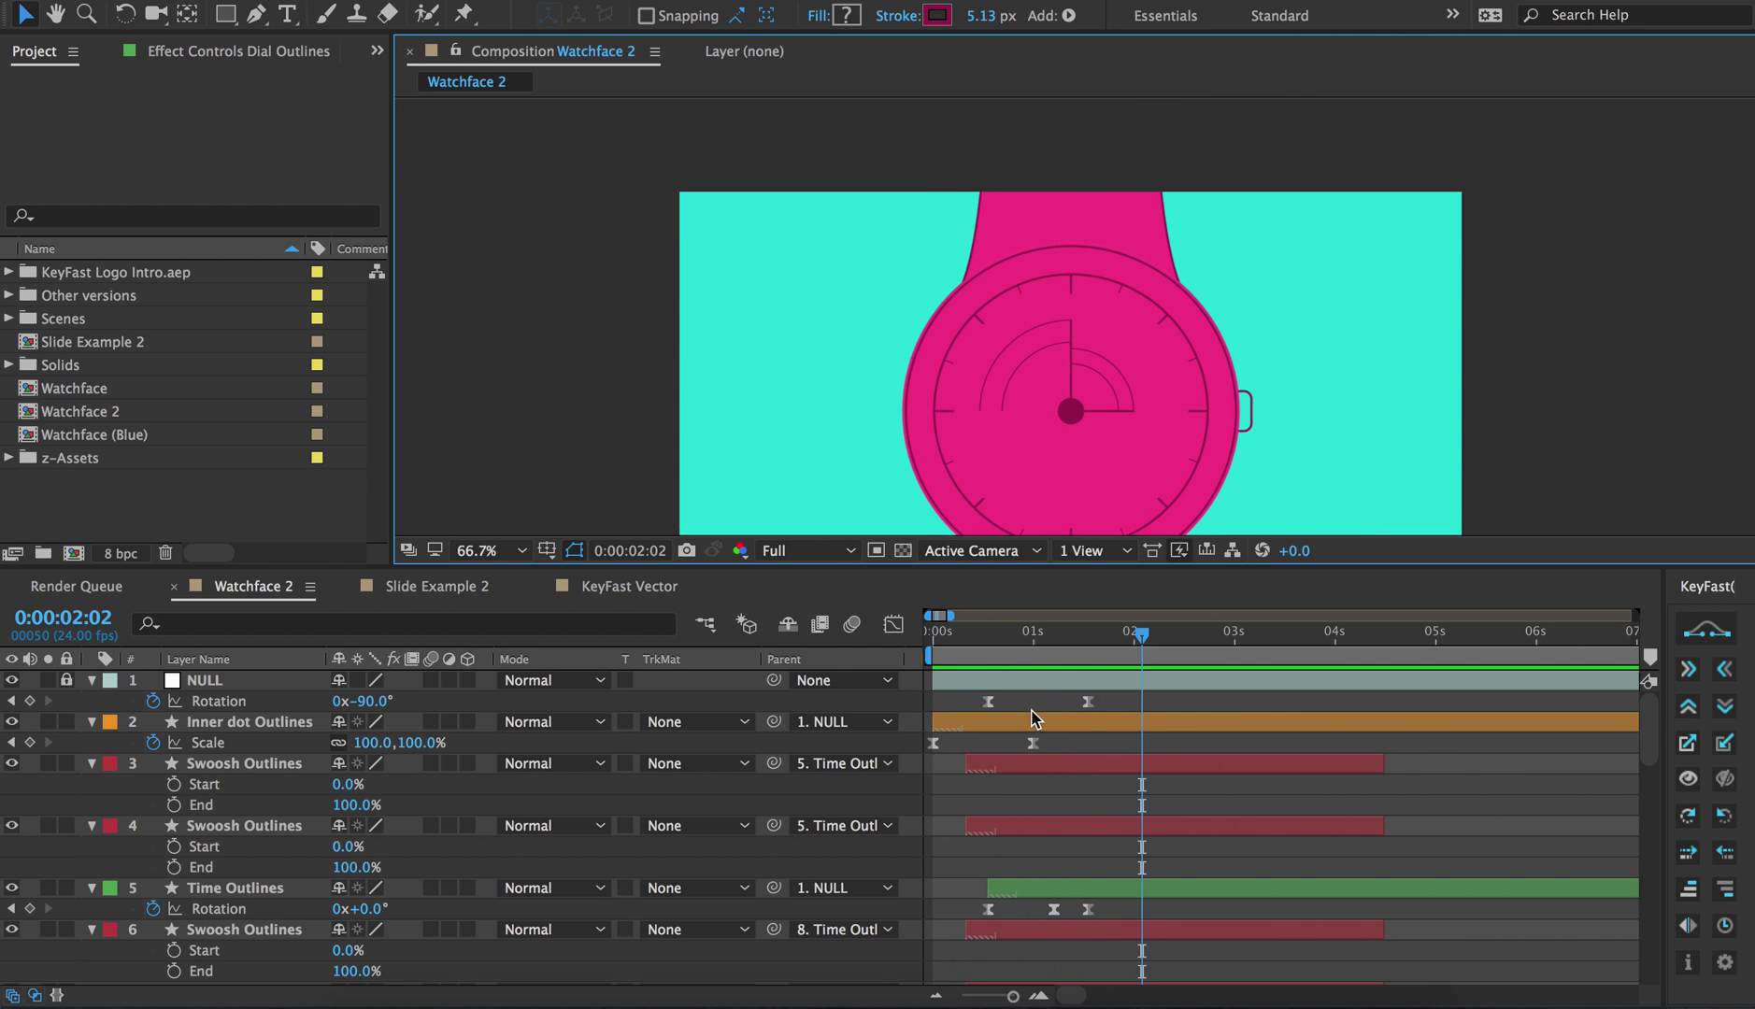
scroll(996, 768, down, 2)
Start the four Swoosh Outlines layers at the playhead and give them KeyFast End keyframes
click(1001, 728)
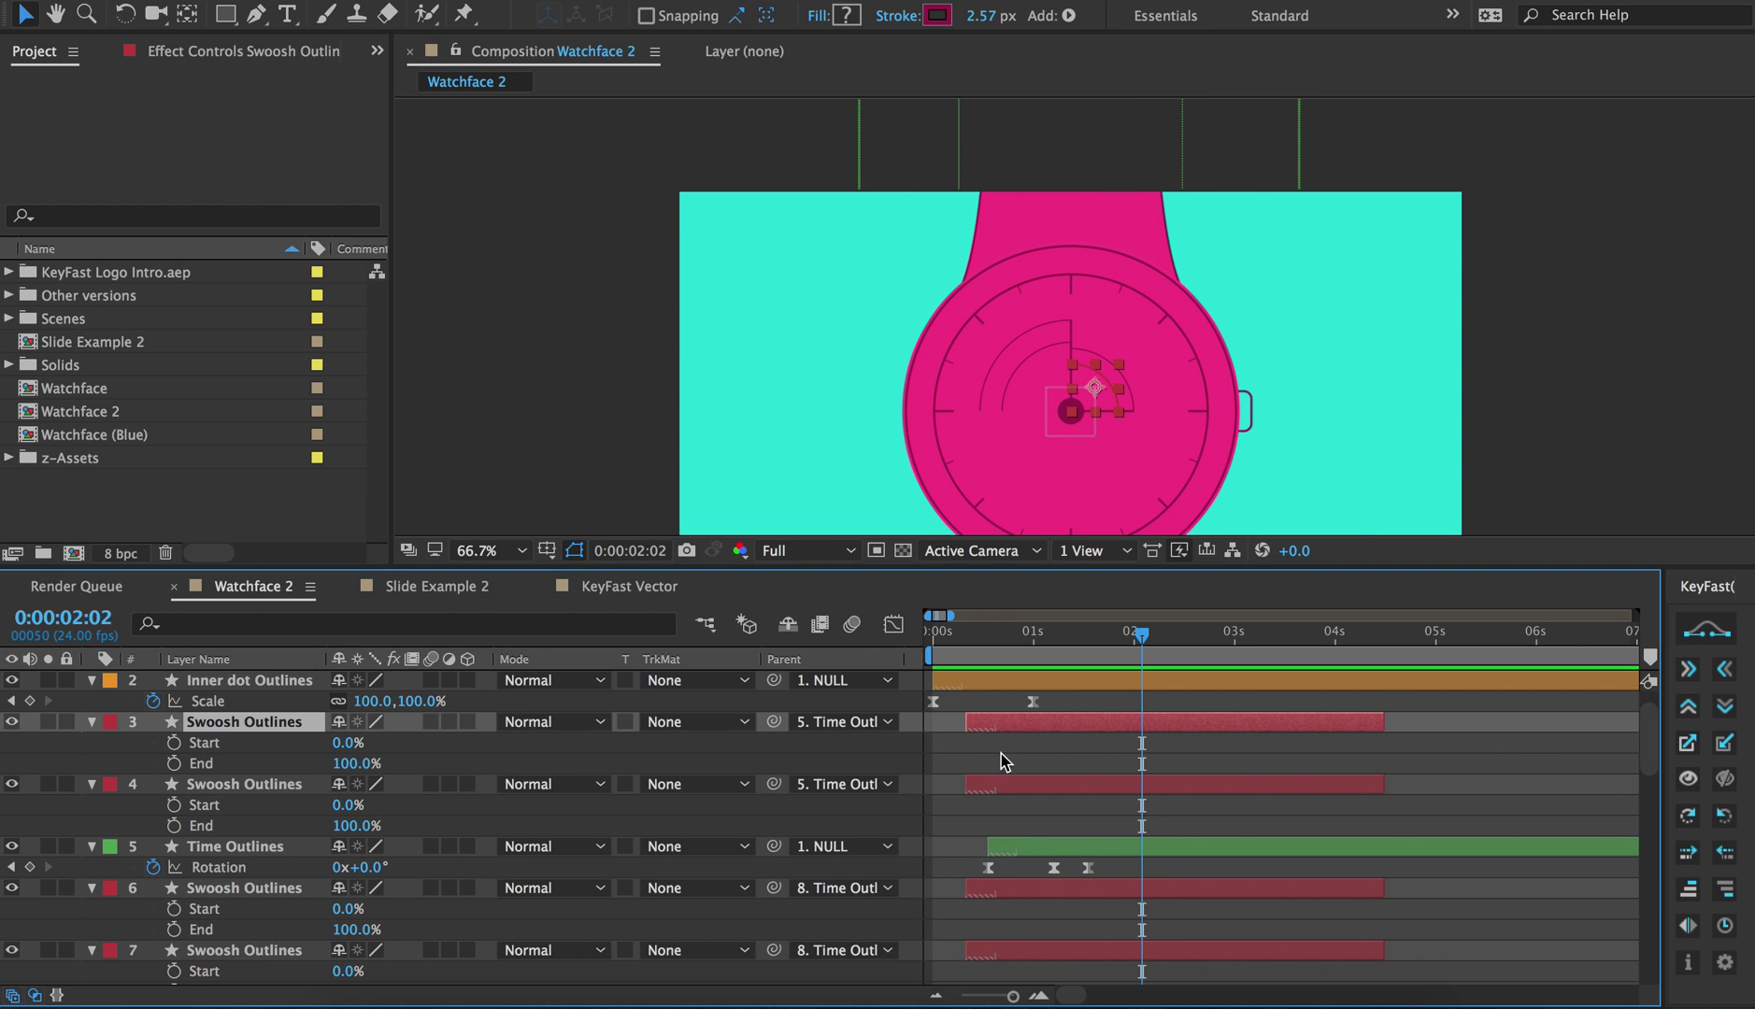
super+click(1001, 791)
super+click(999, 888)
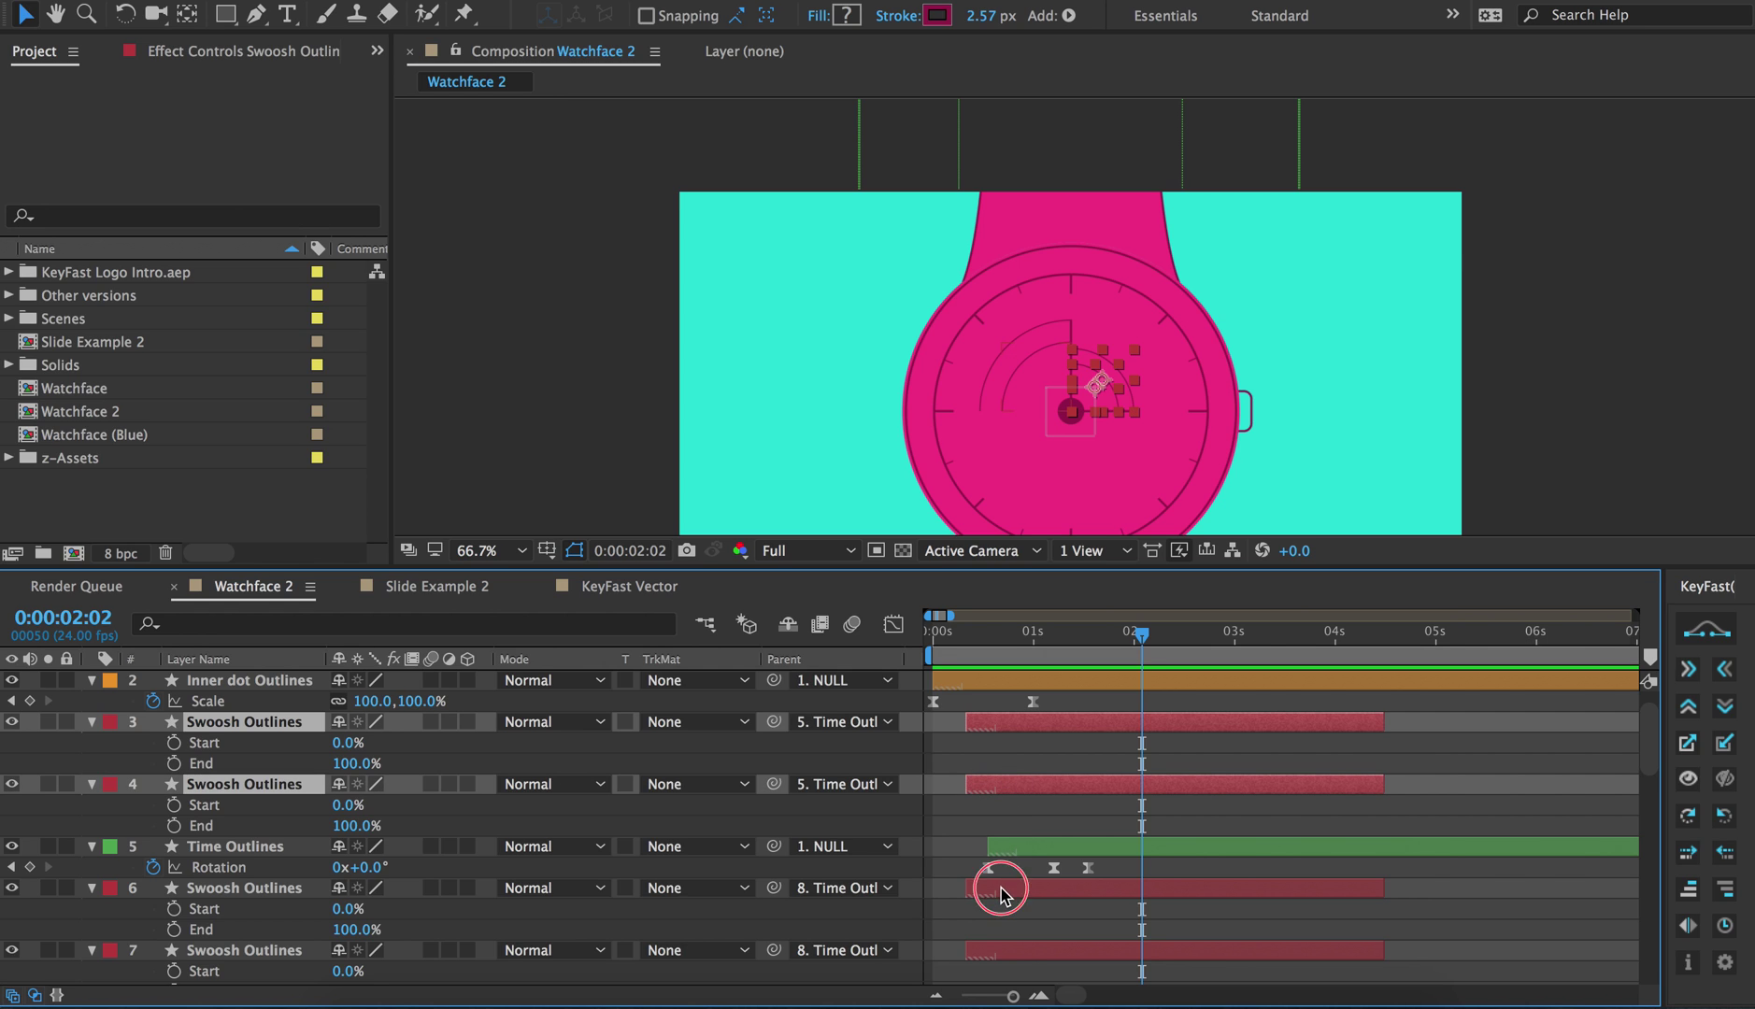
super+click(1015, 951)
key(bracketleft)
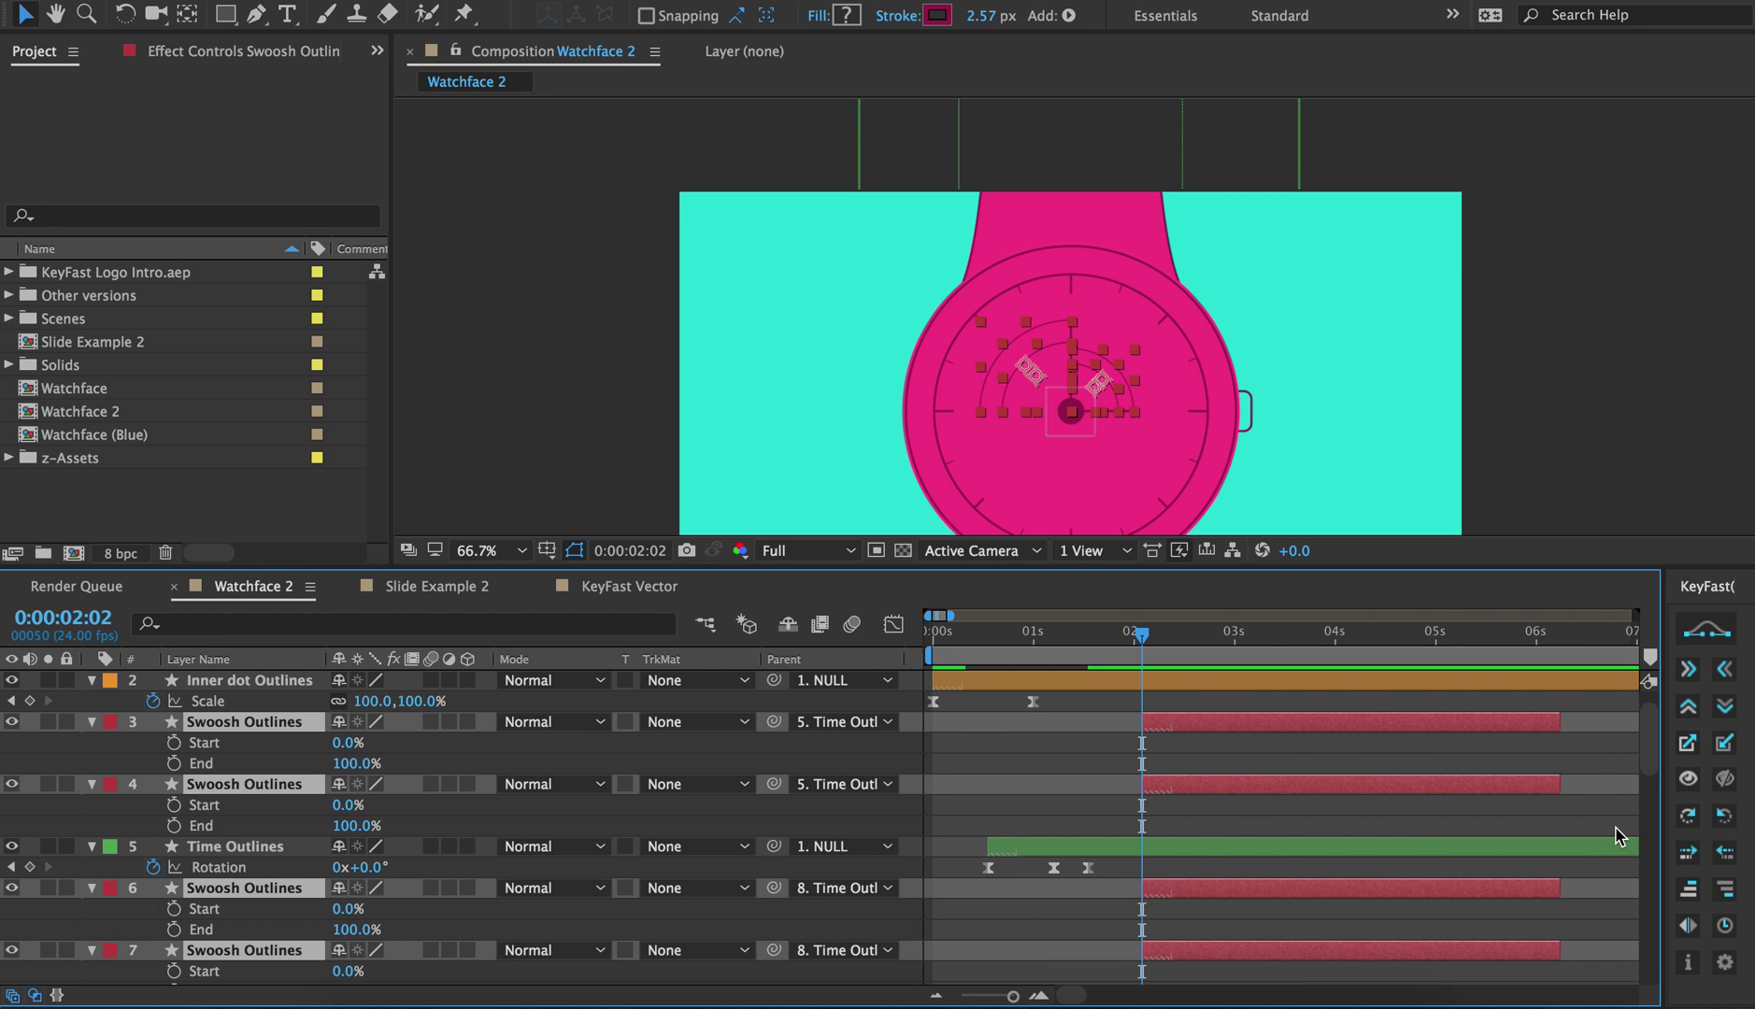
click(1687, 852)
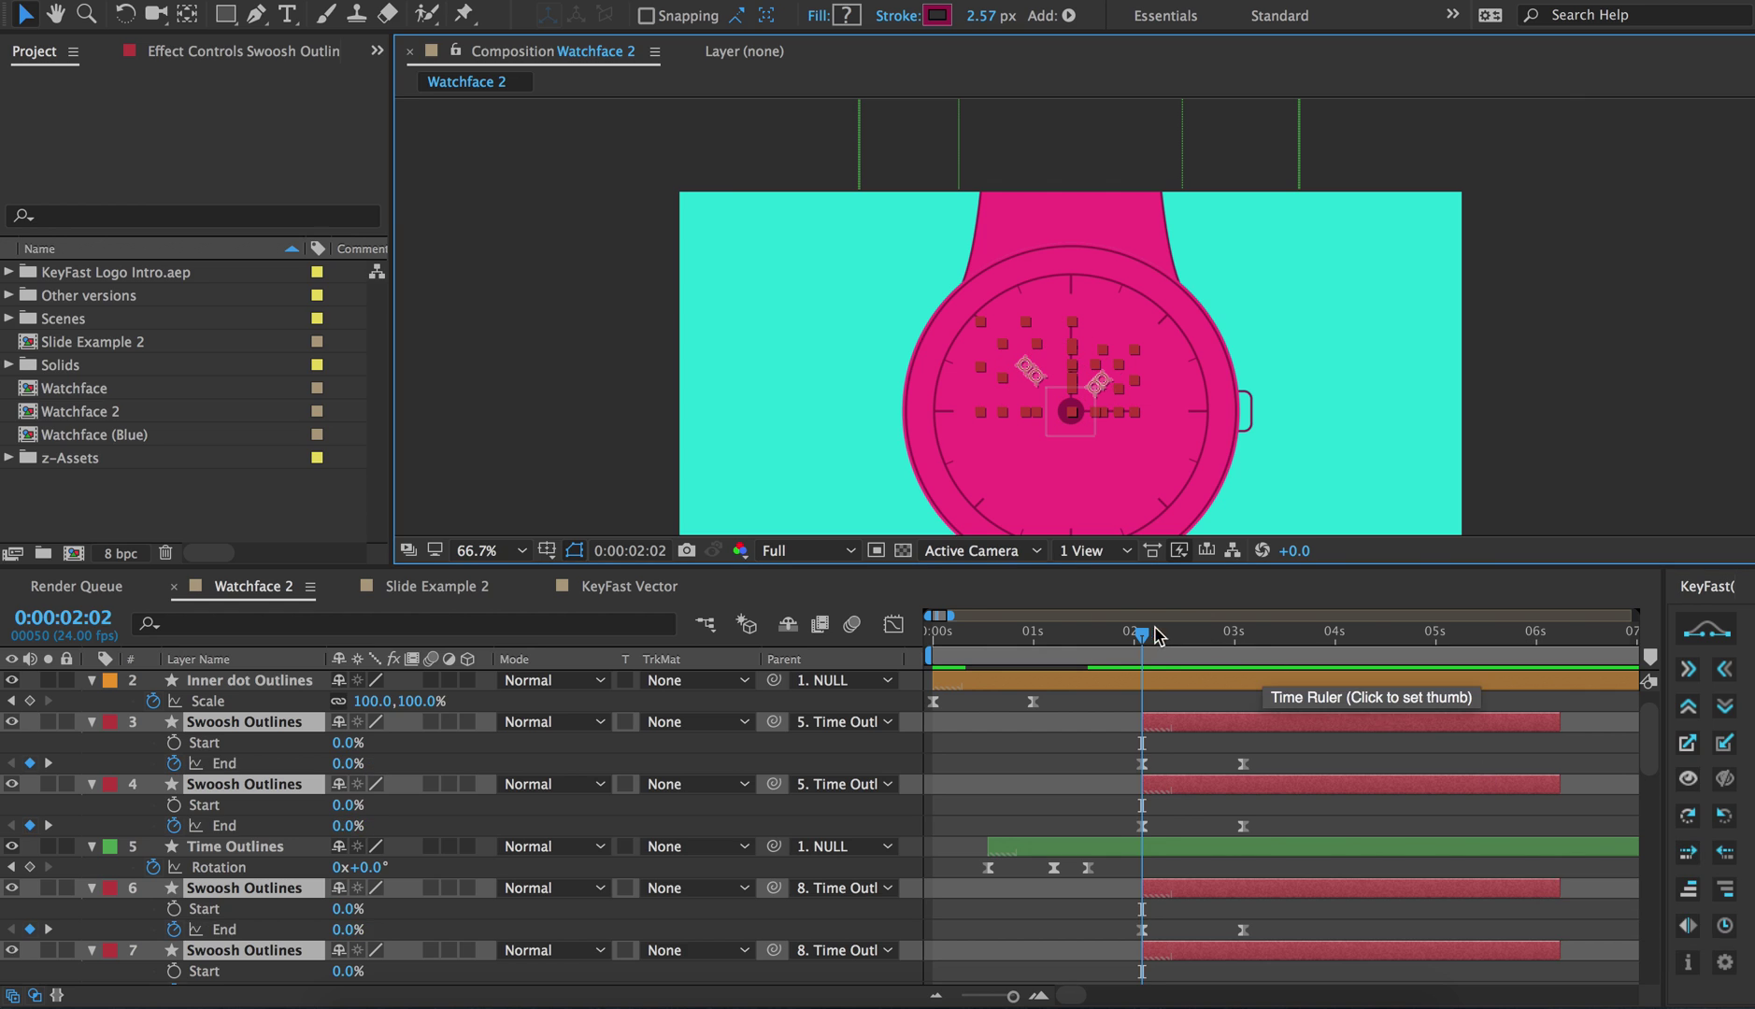
Add matching Start keyframes a few frames later and shift the swoosh layers earlier to about 00:12
drag(1144, 633, 1178, 652)
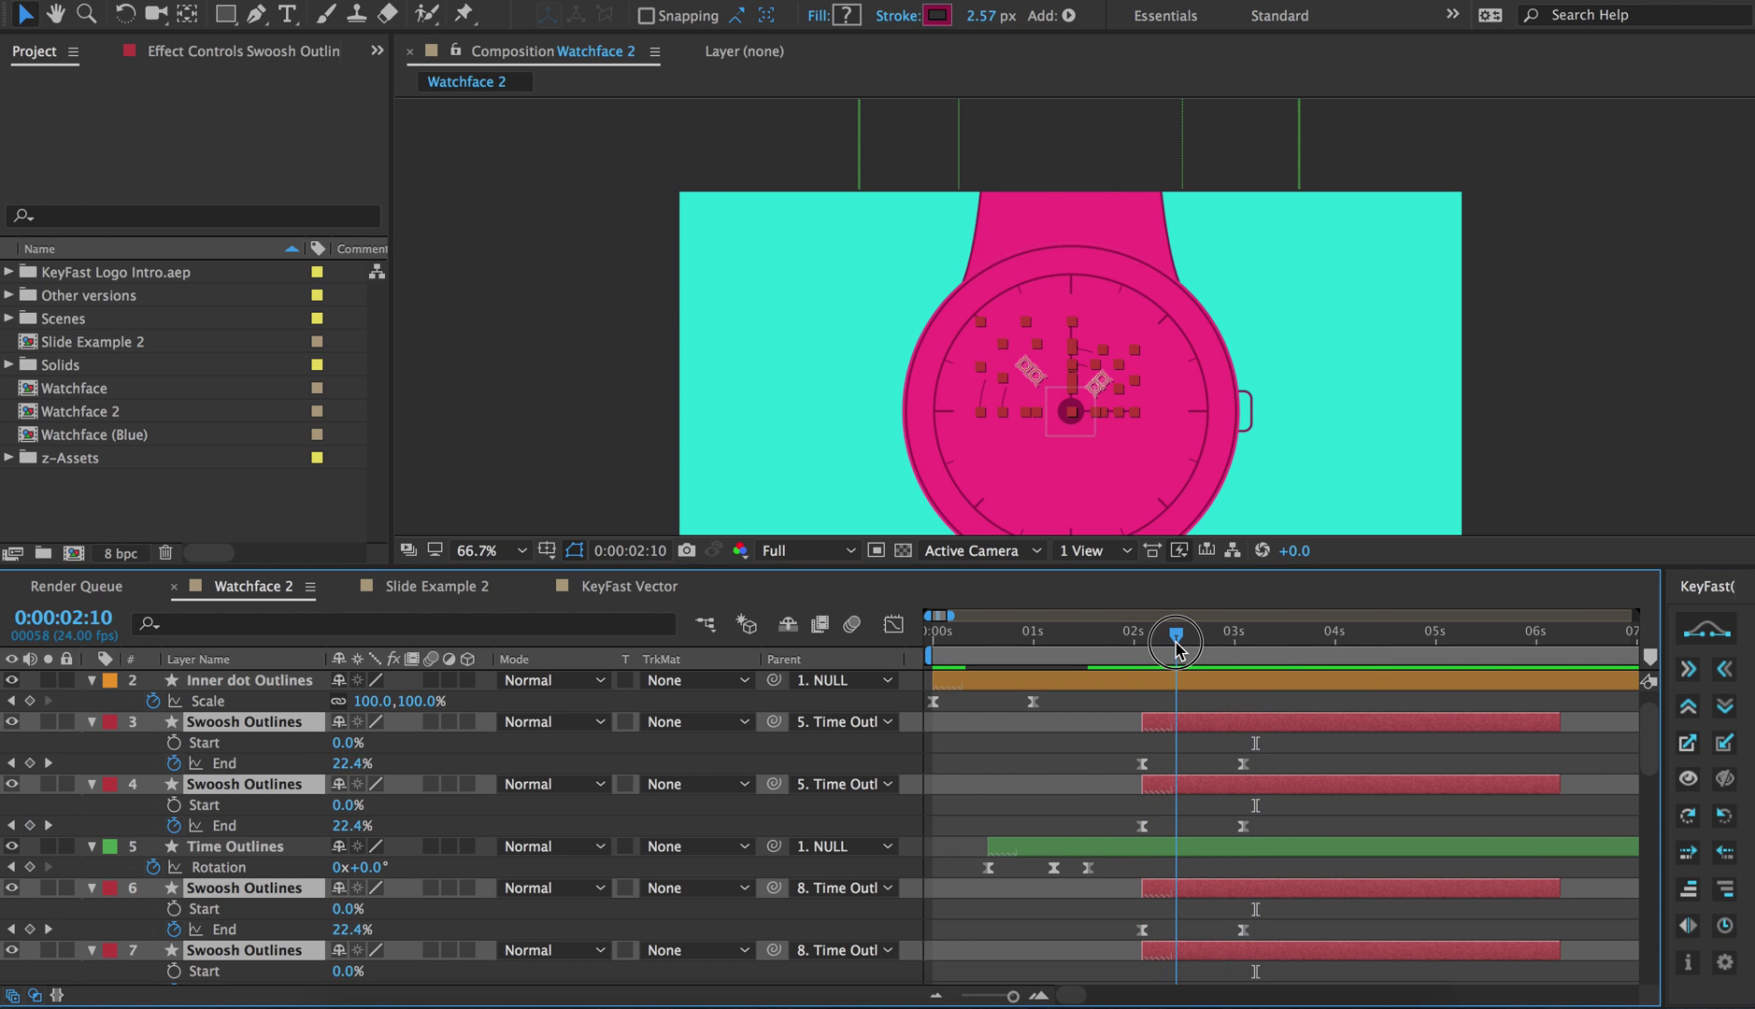
click(1725, 852)
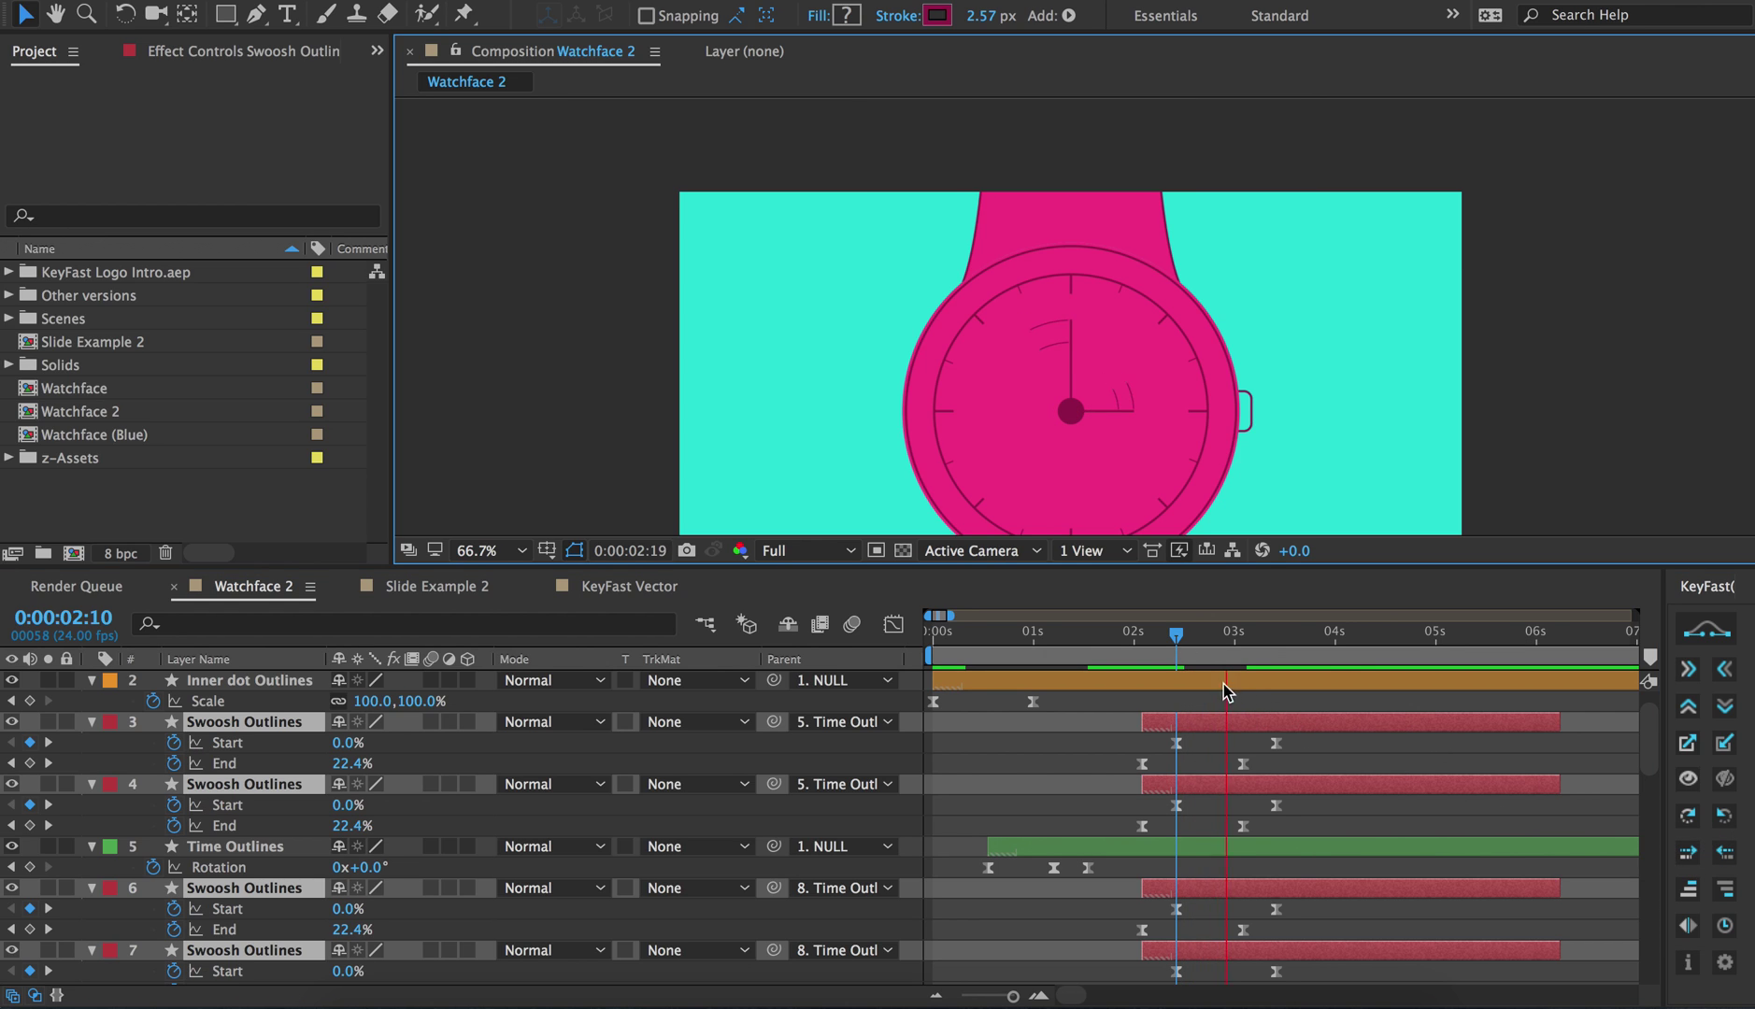
drag(1182, 642, 1159, 641)
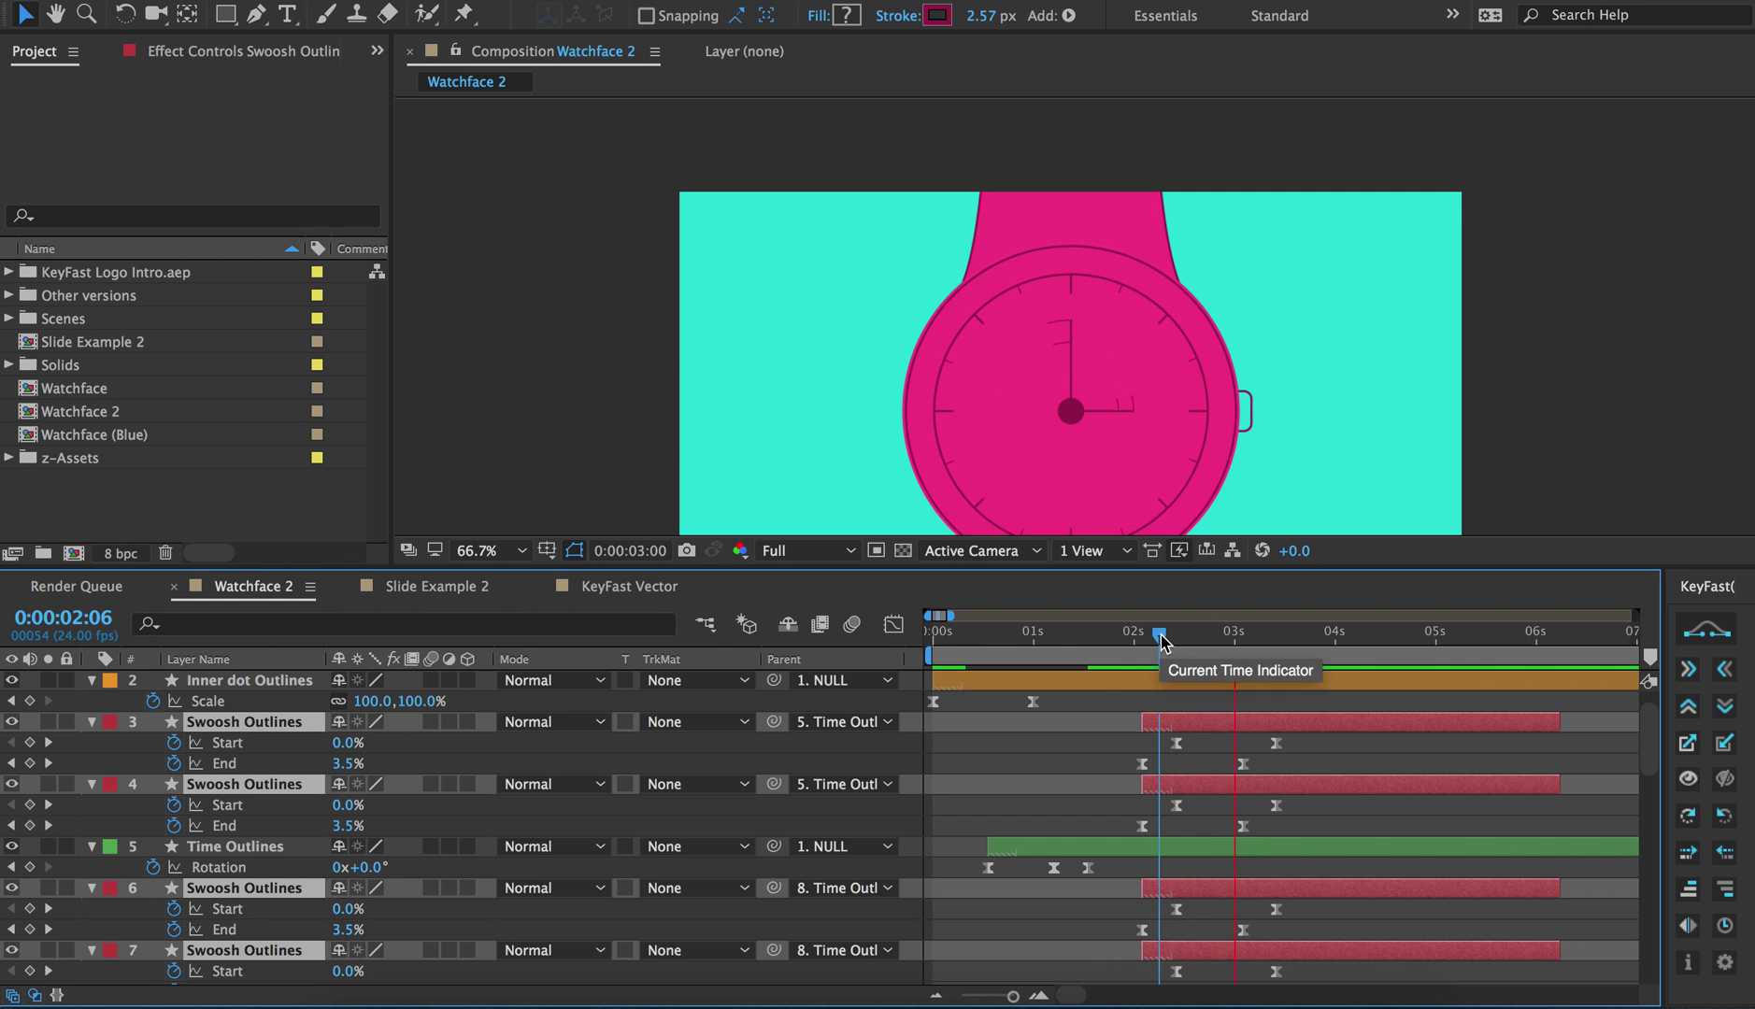
scroll(1177, 752, down, 2)
click(1054, 633)
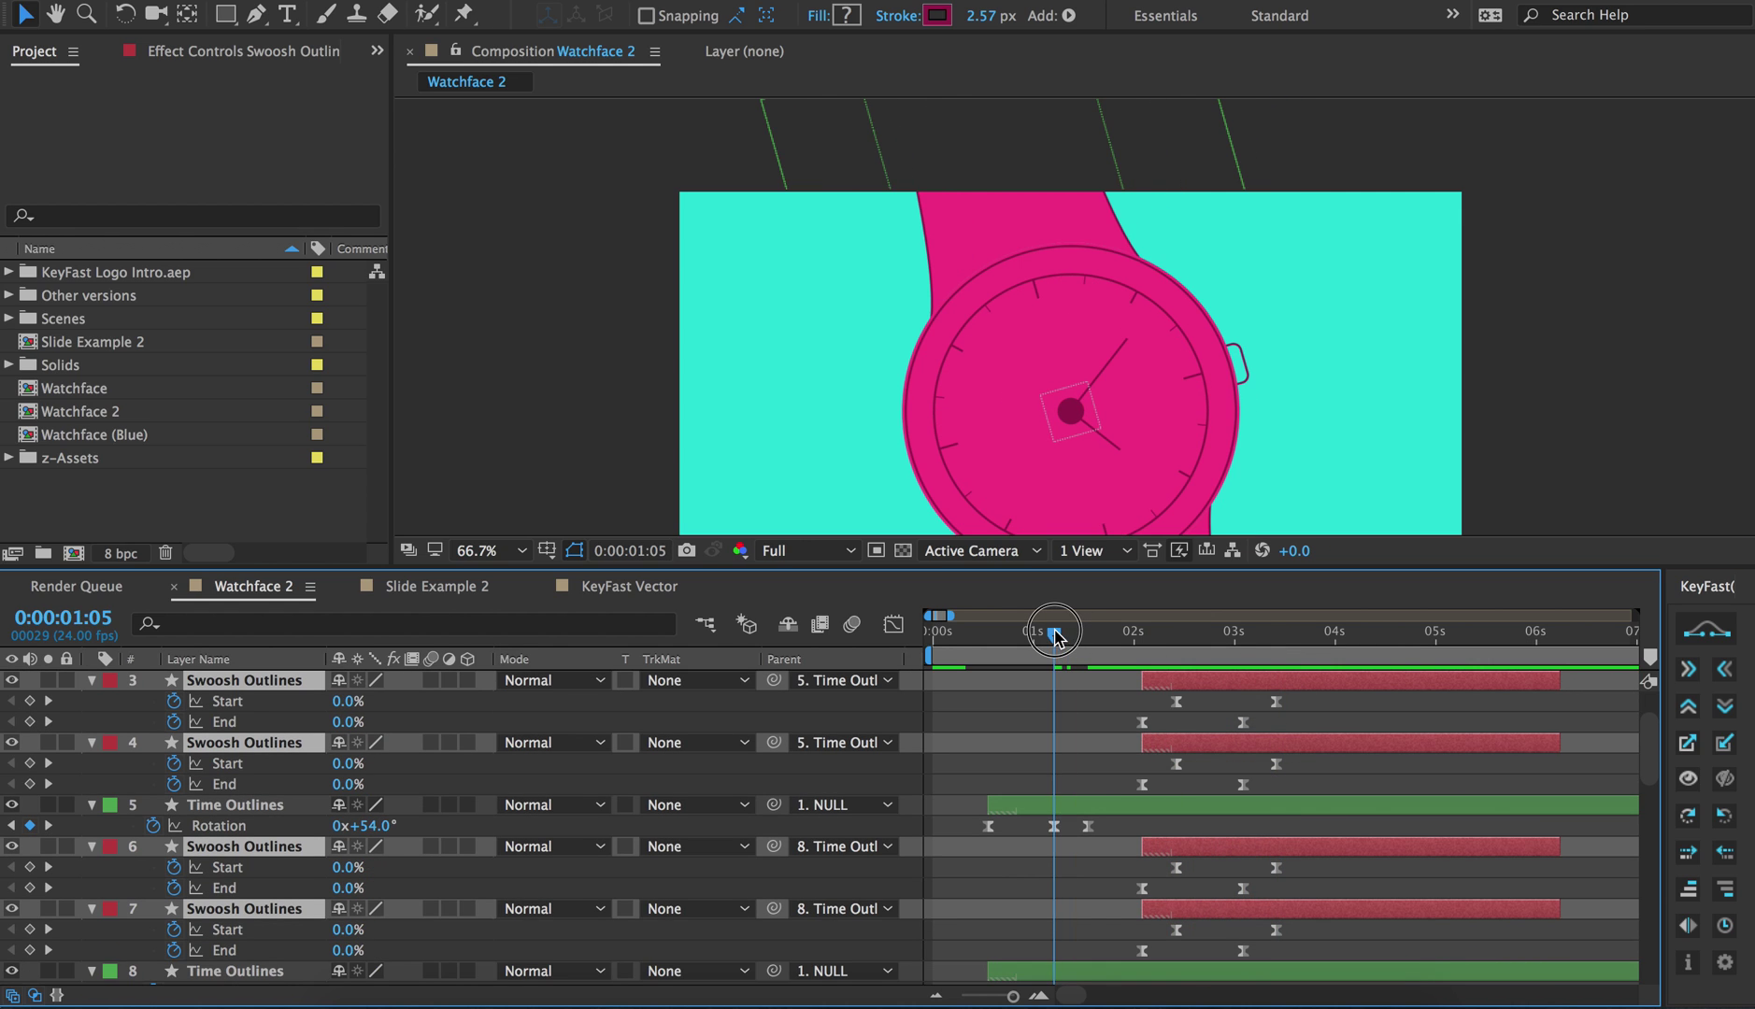
drag(1180, 684, 1041, 643)
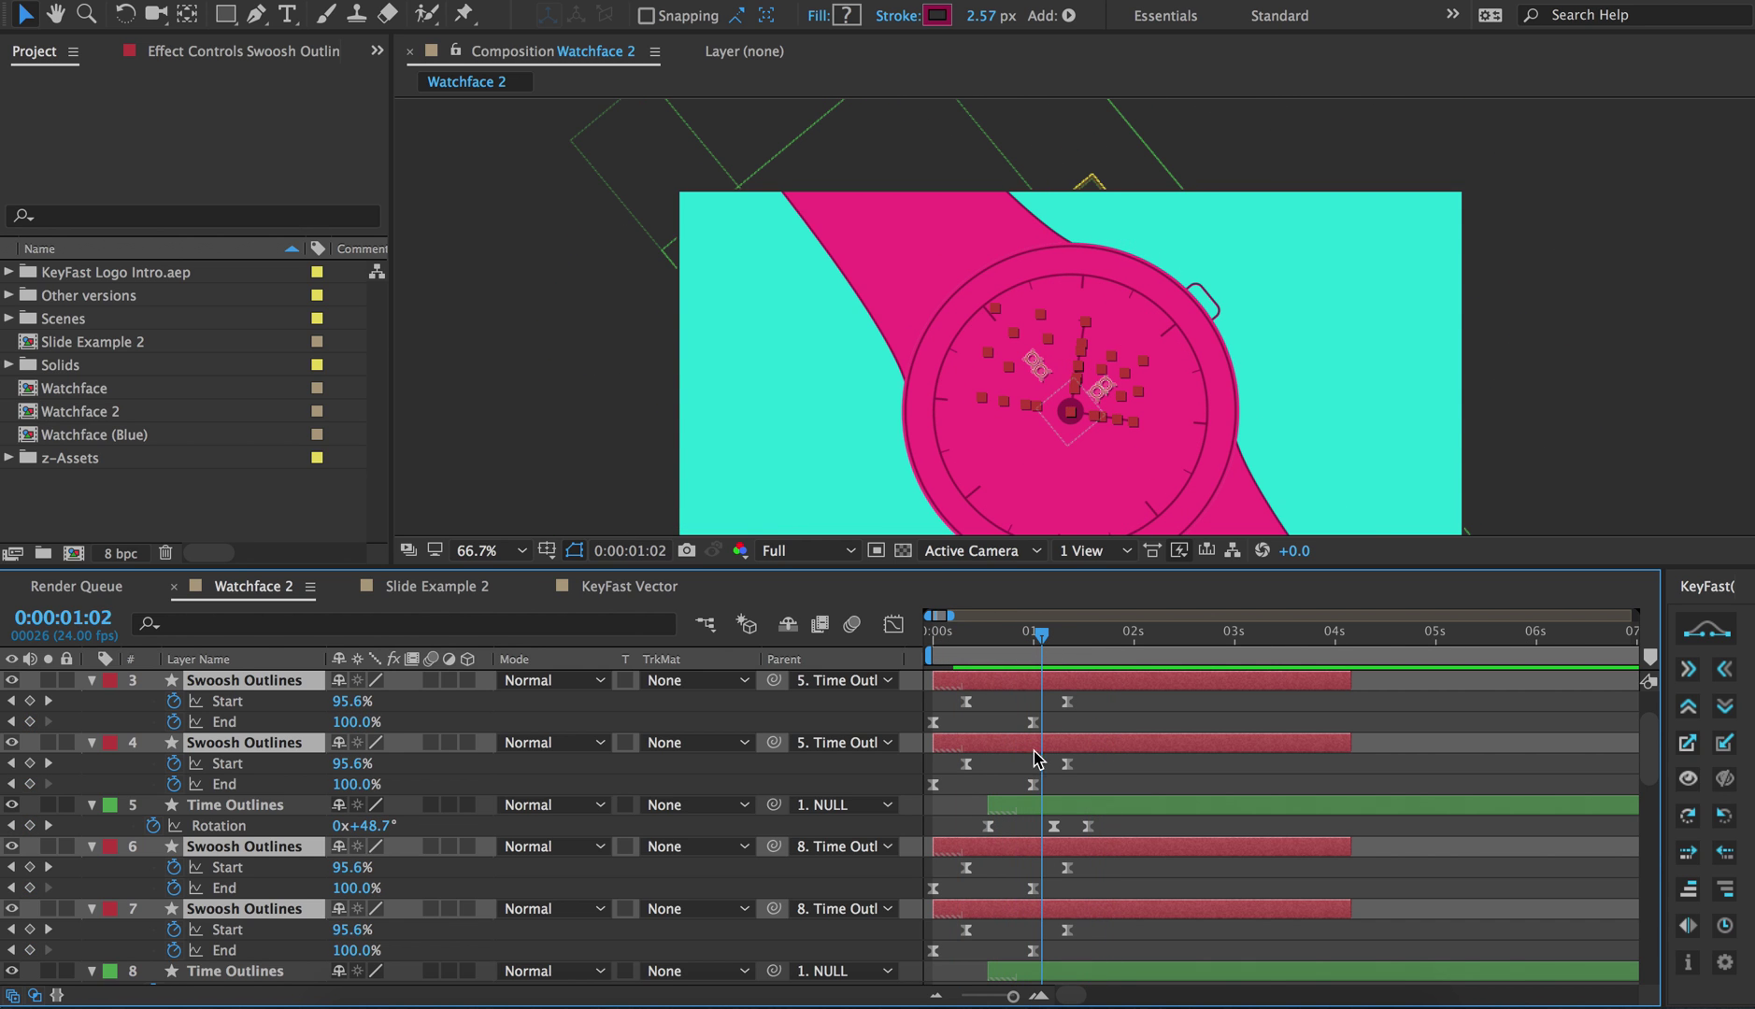
Select both Time Outlines layers and slide them slightly later in time
click(1025, 815)
scroll(1026, 841, down, 2)
click(1012, 933)
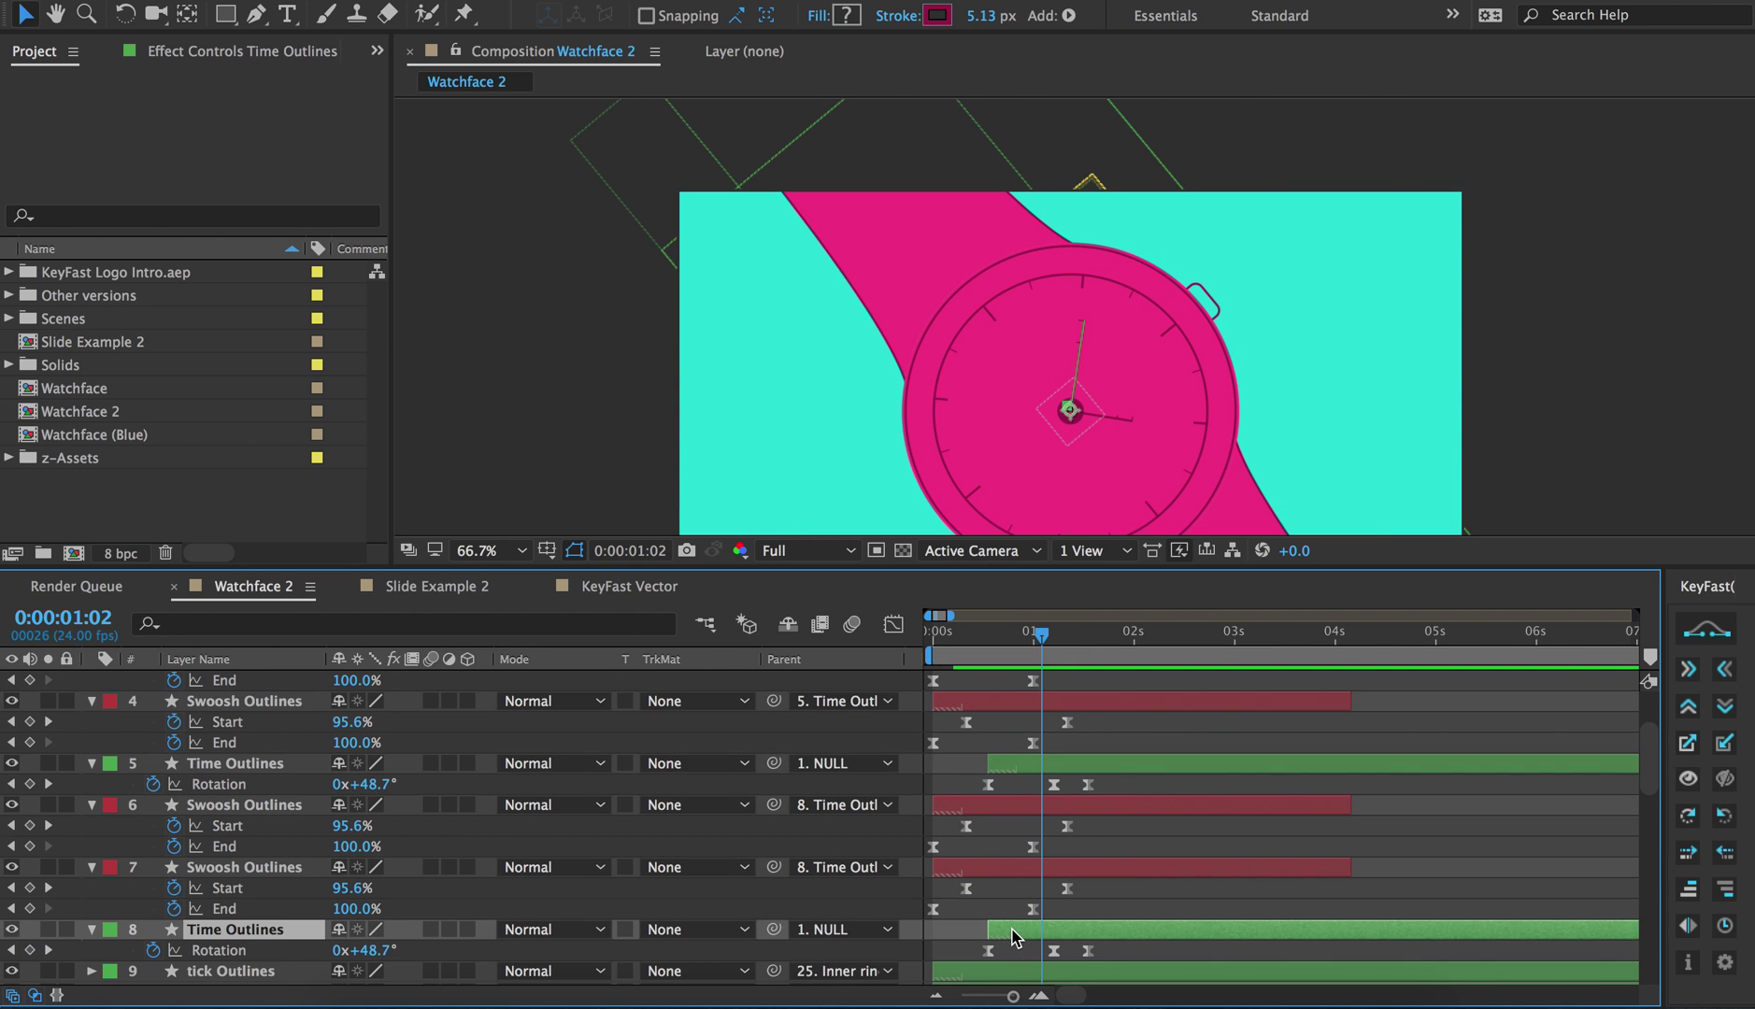
scroll(1023, 879, up, 6)
drag(1031, 772, 1076, 772)
click(988, 635)
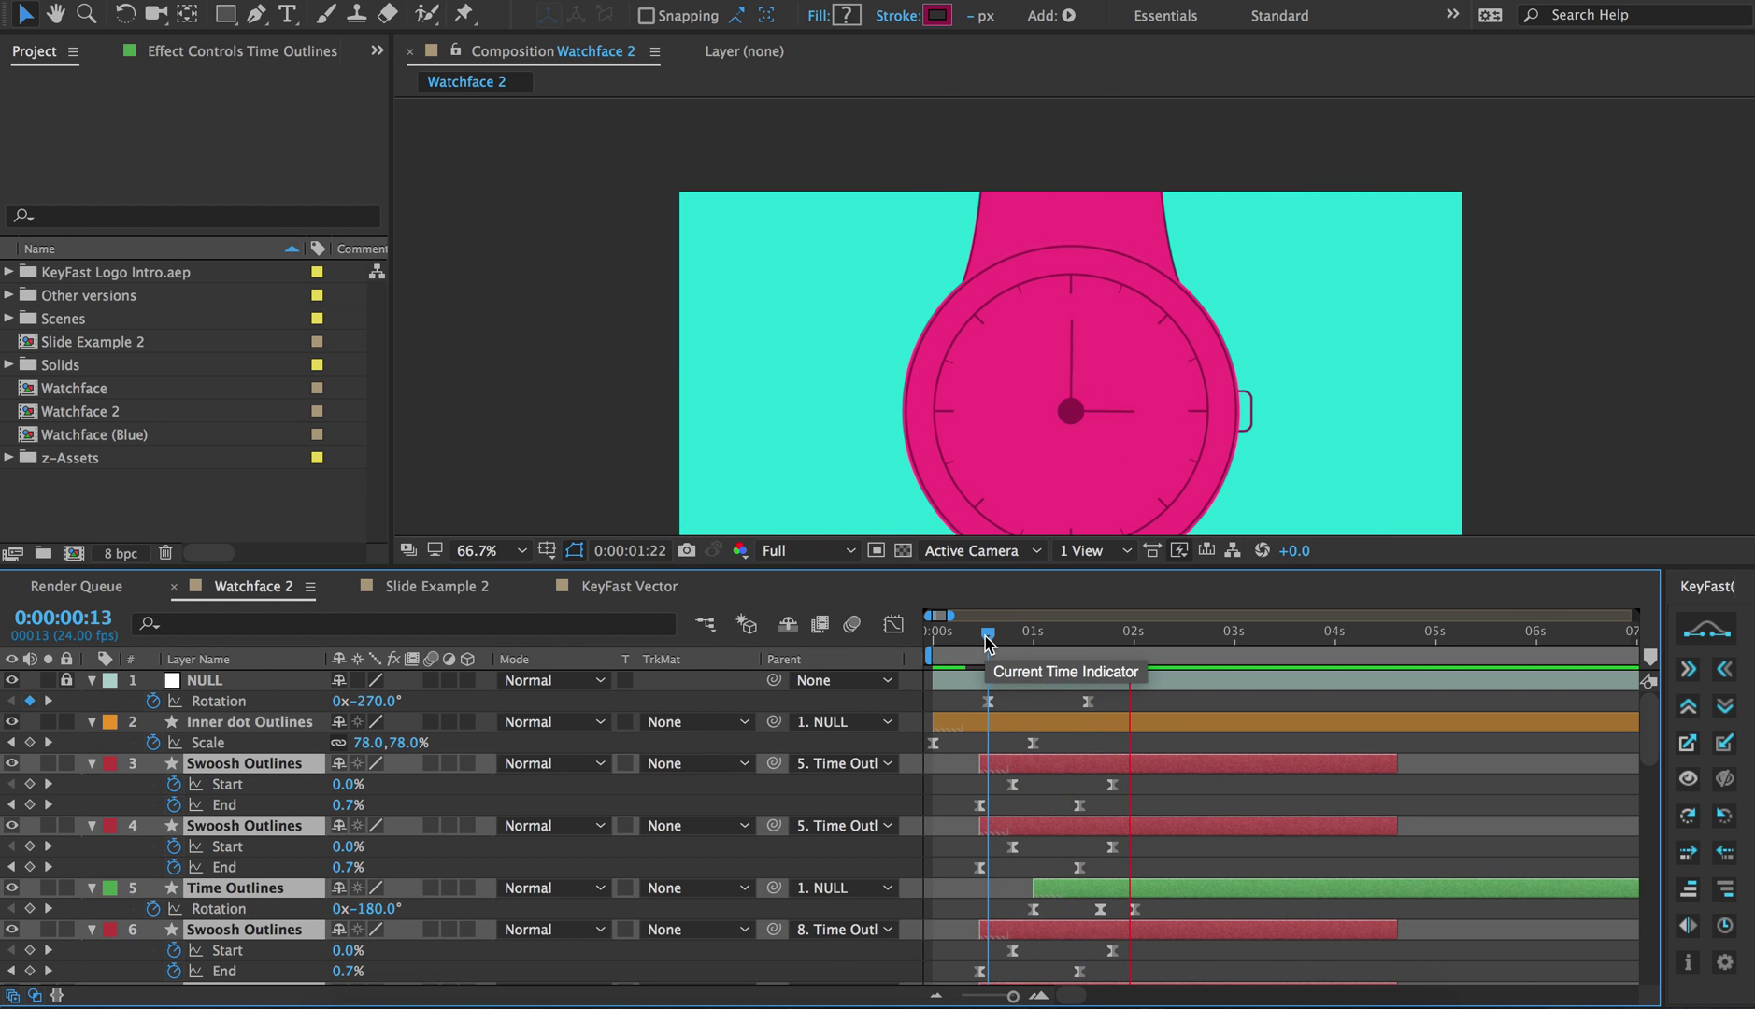
Nudge the swoosh layers earlier, stagger them with KeyFast, preview from frame 6, and zoom to 33.3%
drag(1003, 765, 990, 768)
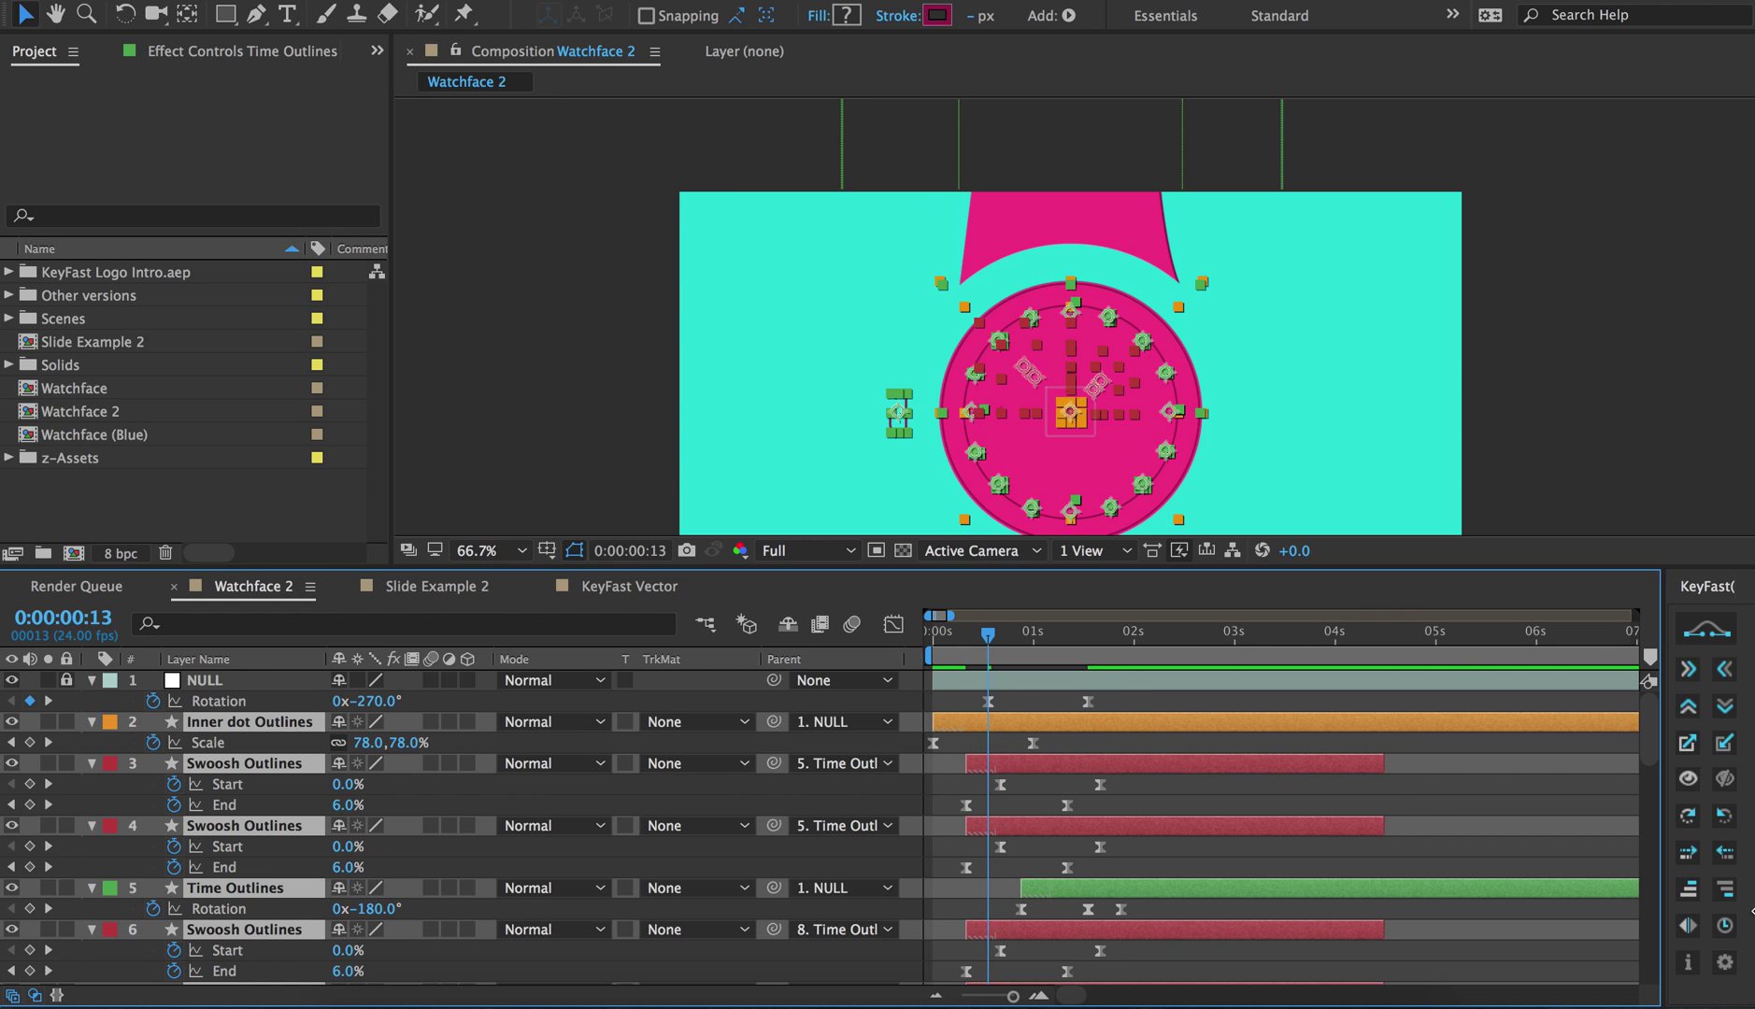
click(1724, 895)
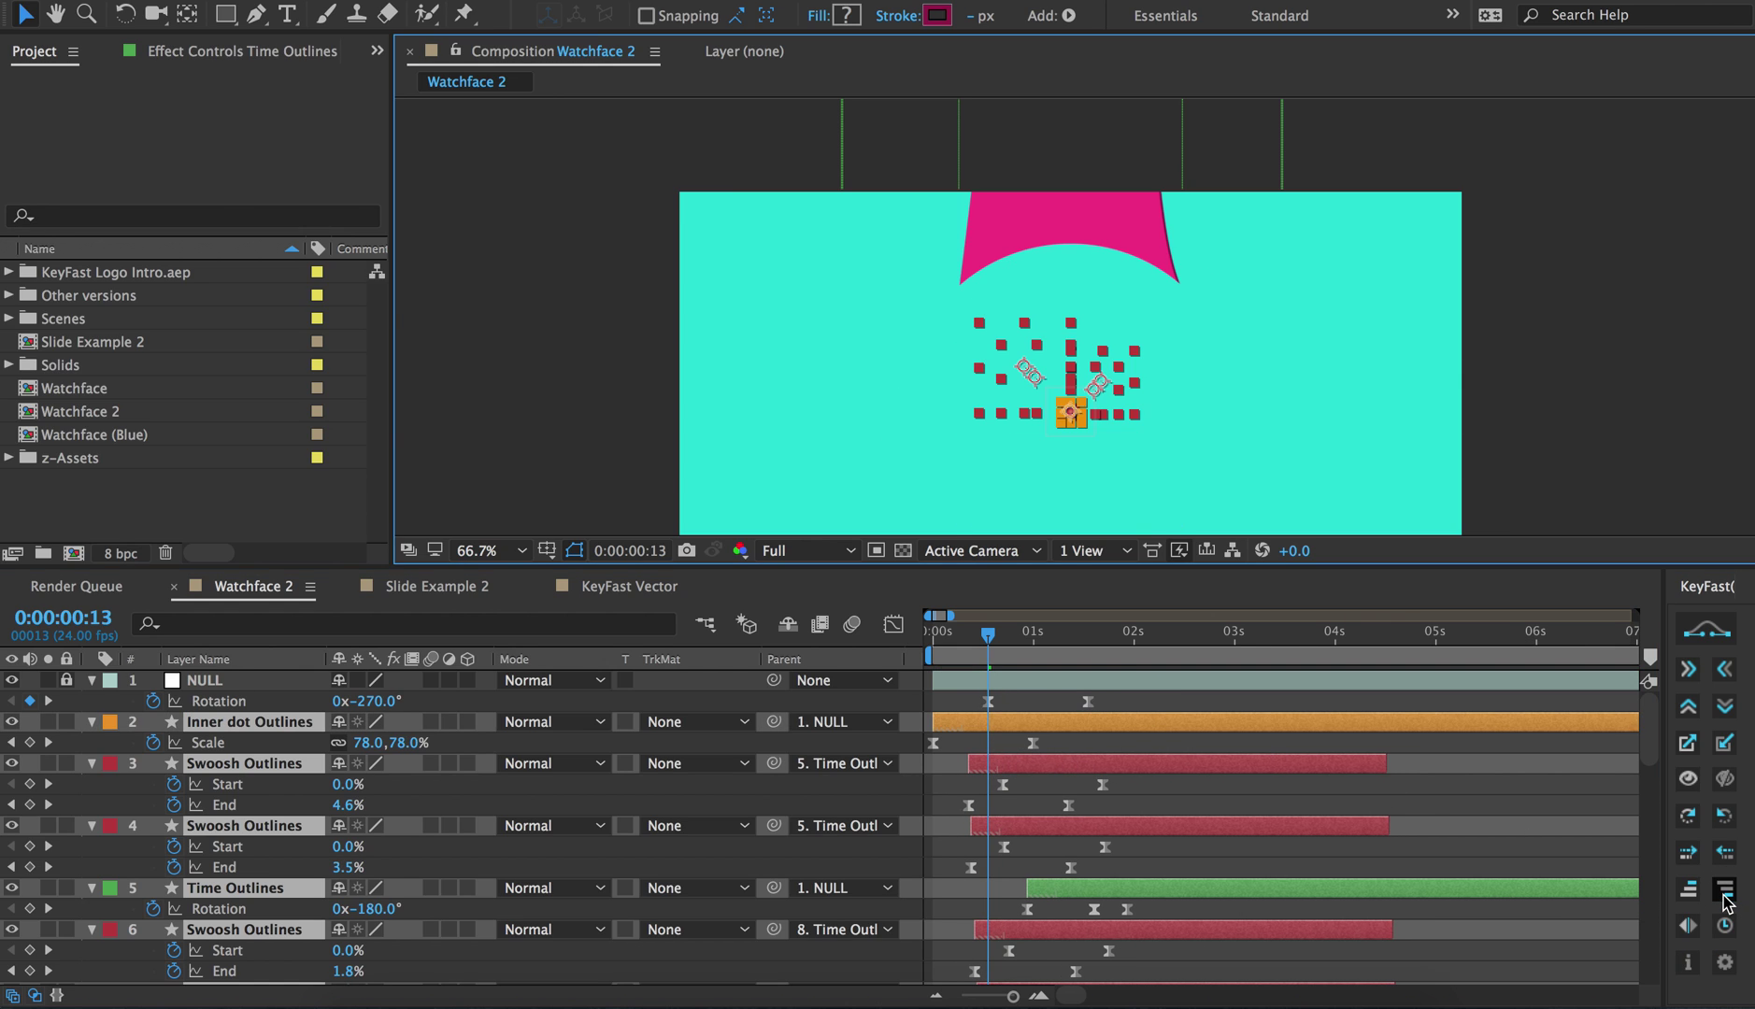
click(957, 645)
key(space)
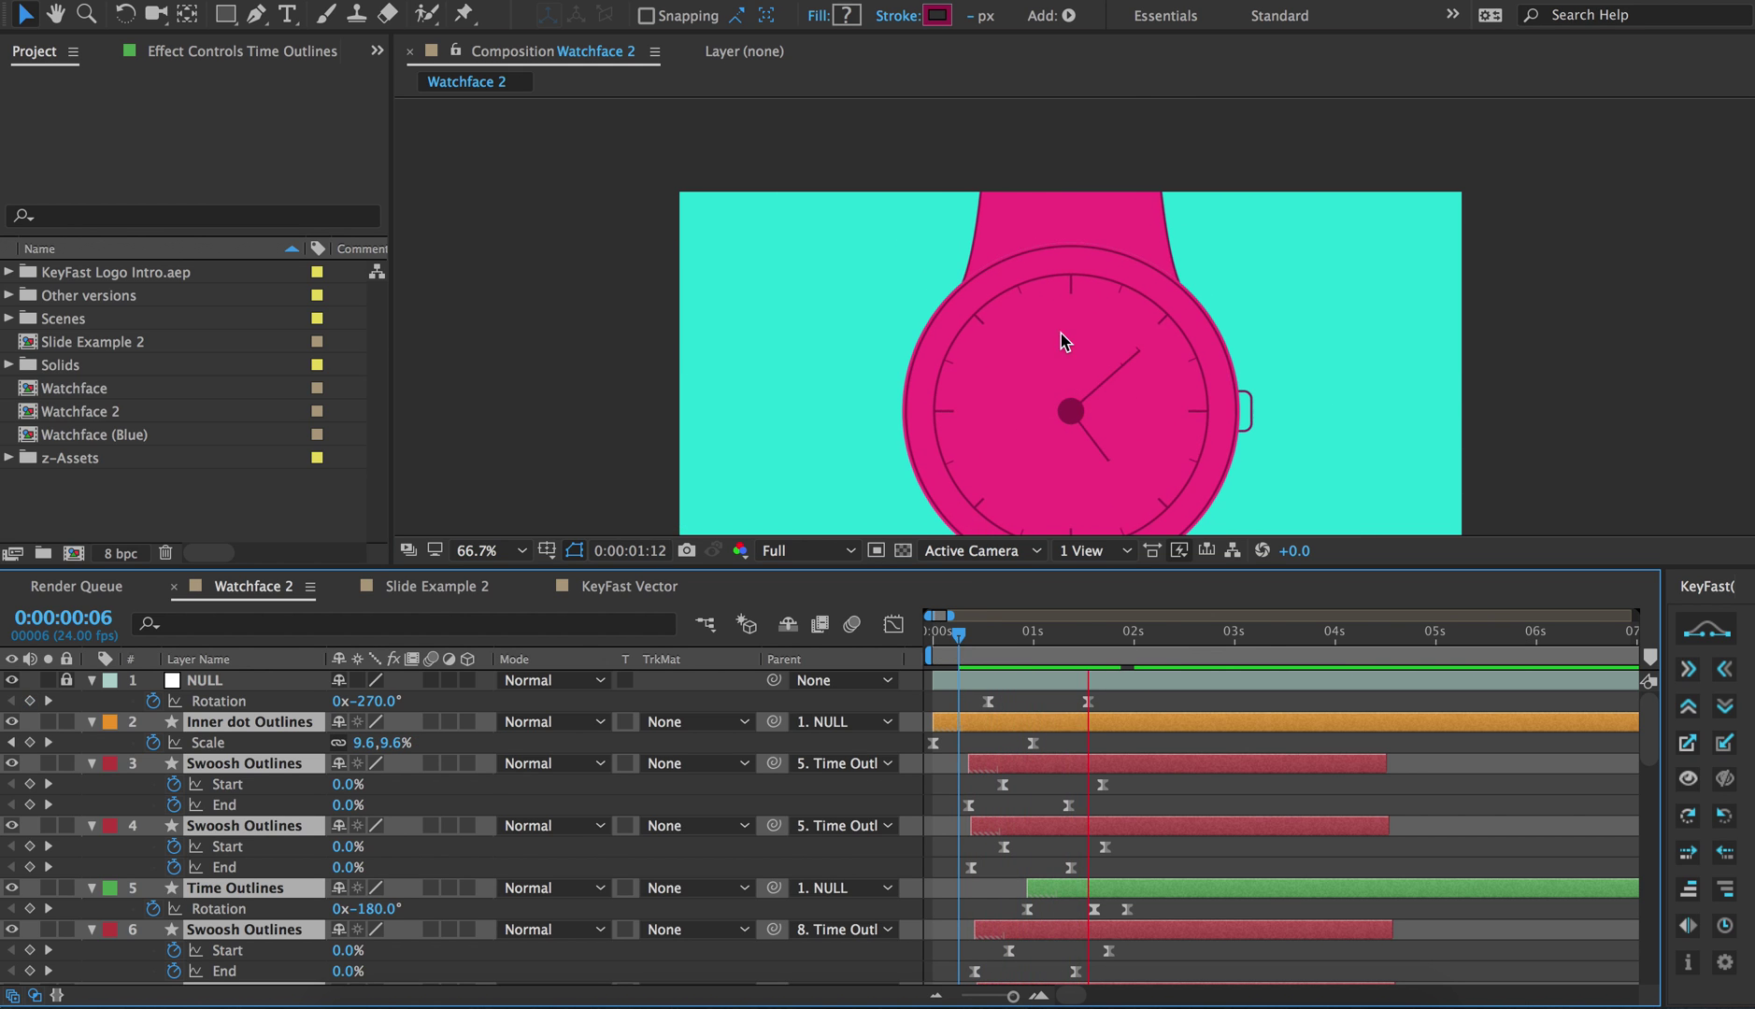
key(z)
alt+click(1062, 336)
click(974, 645)
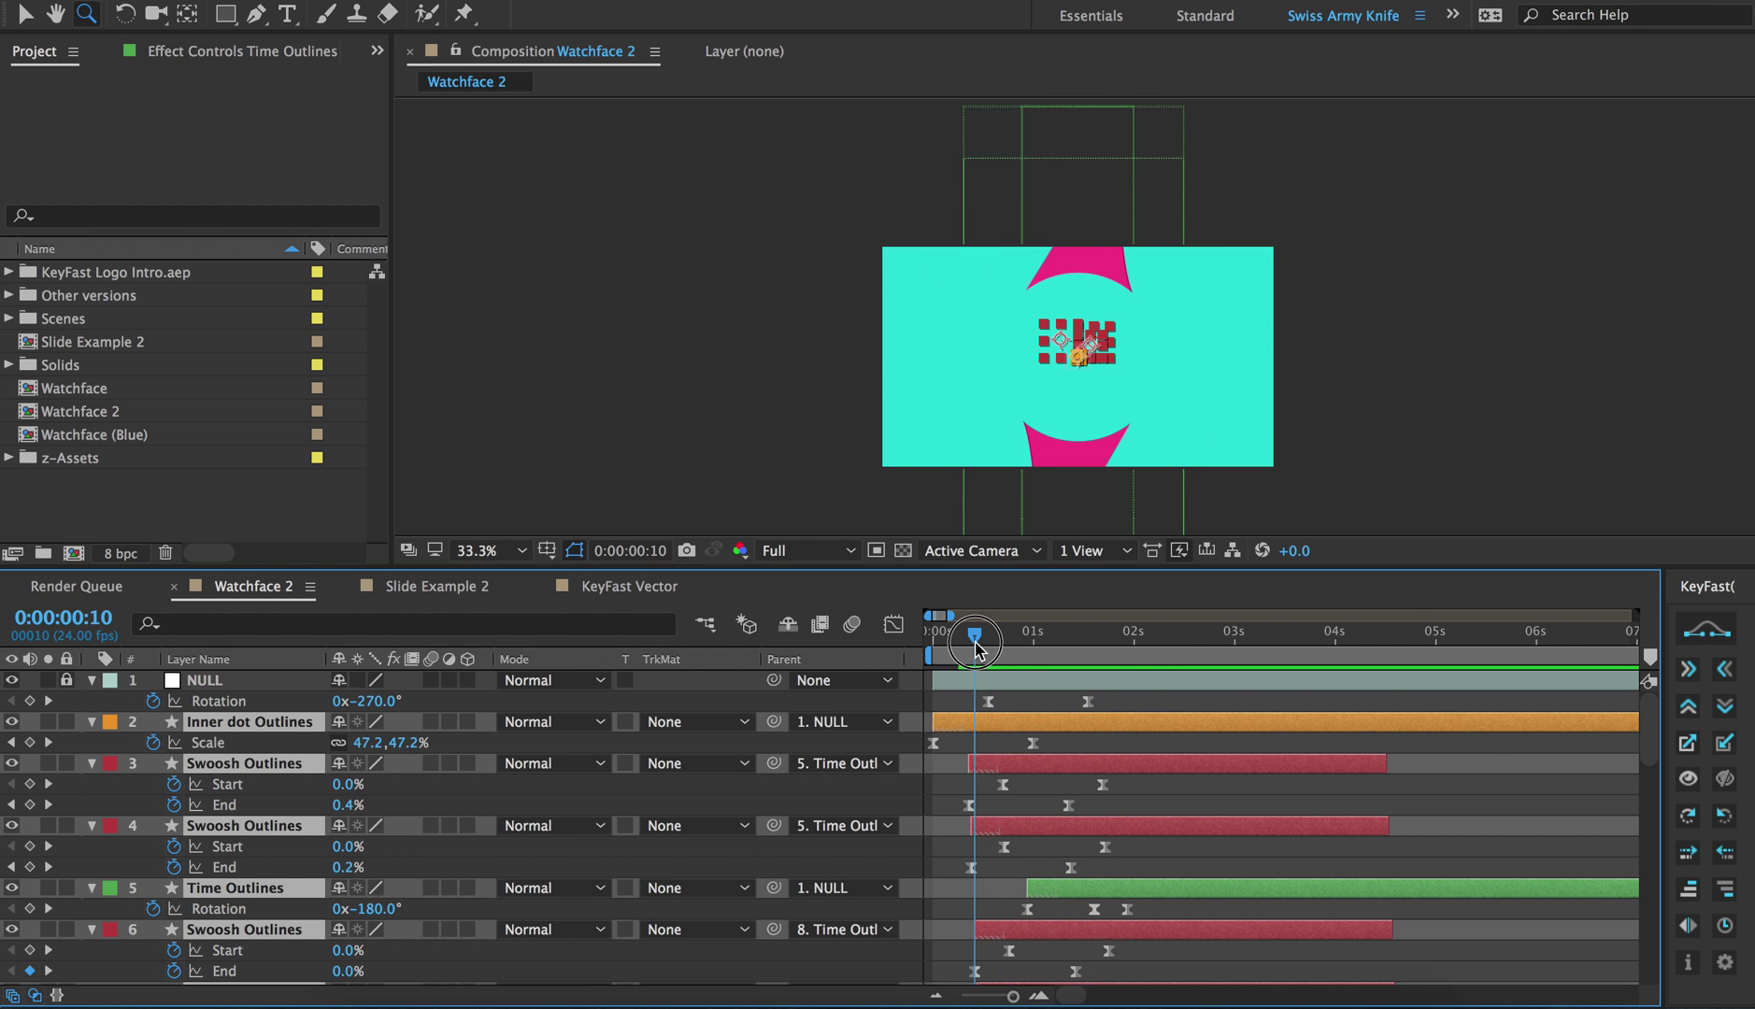
Move the NULL's Rotation keyframes to start at frame 0 and push the end keyframe later
key(space)
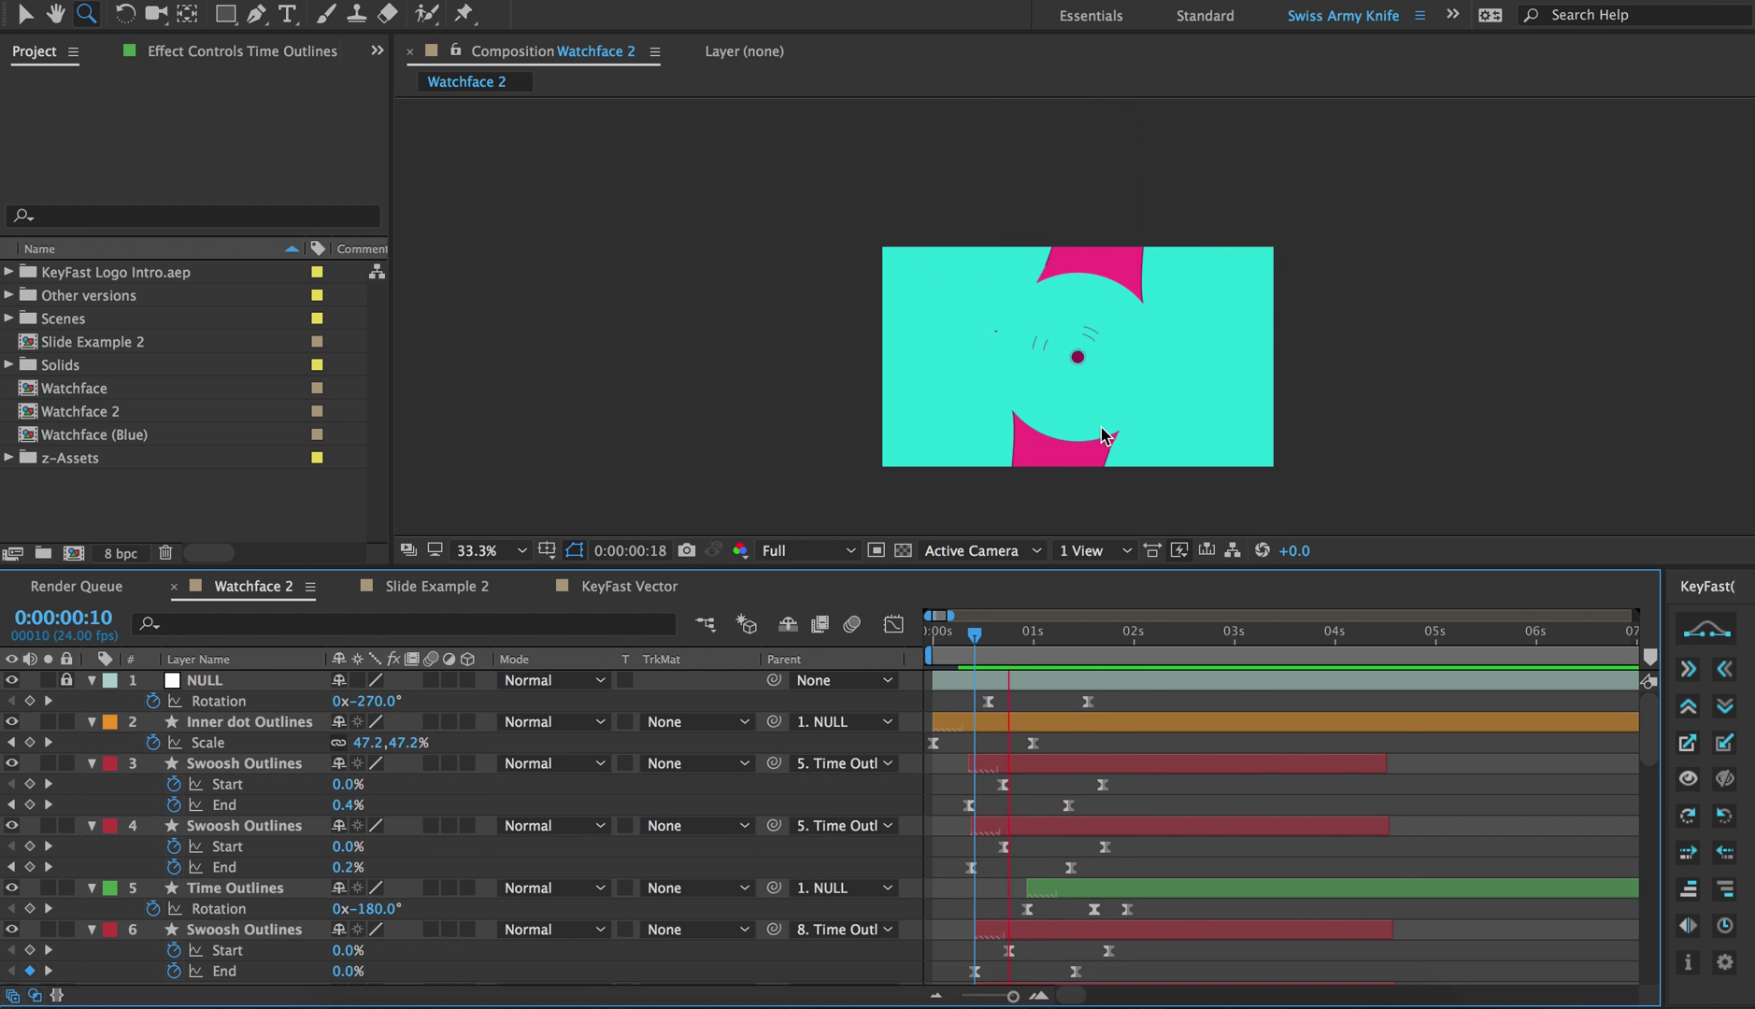
key(v)
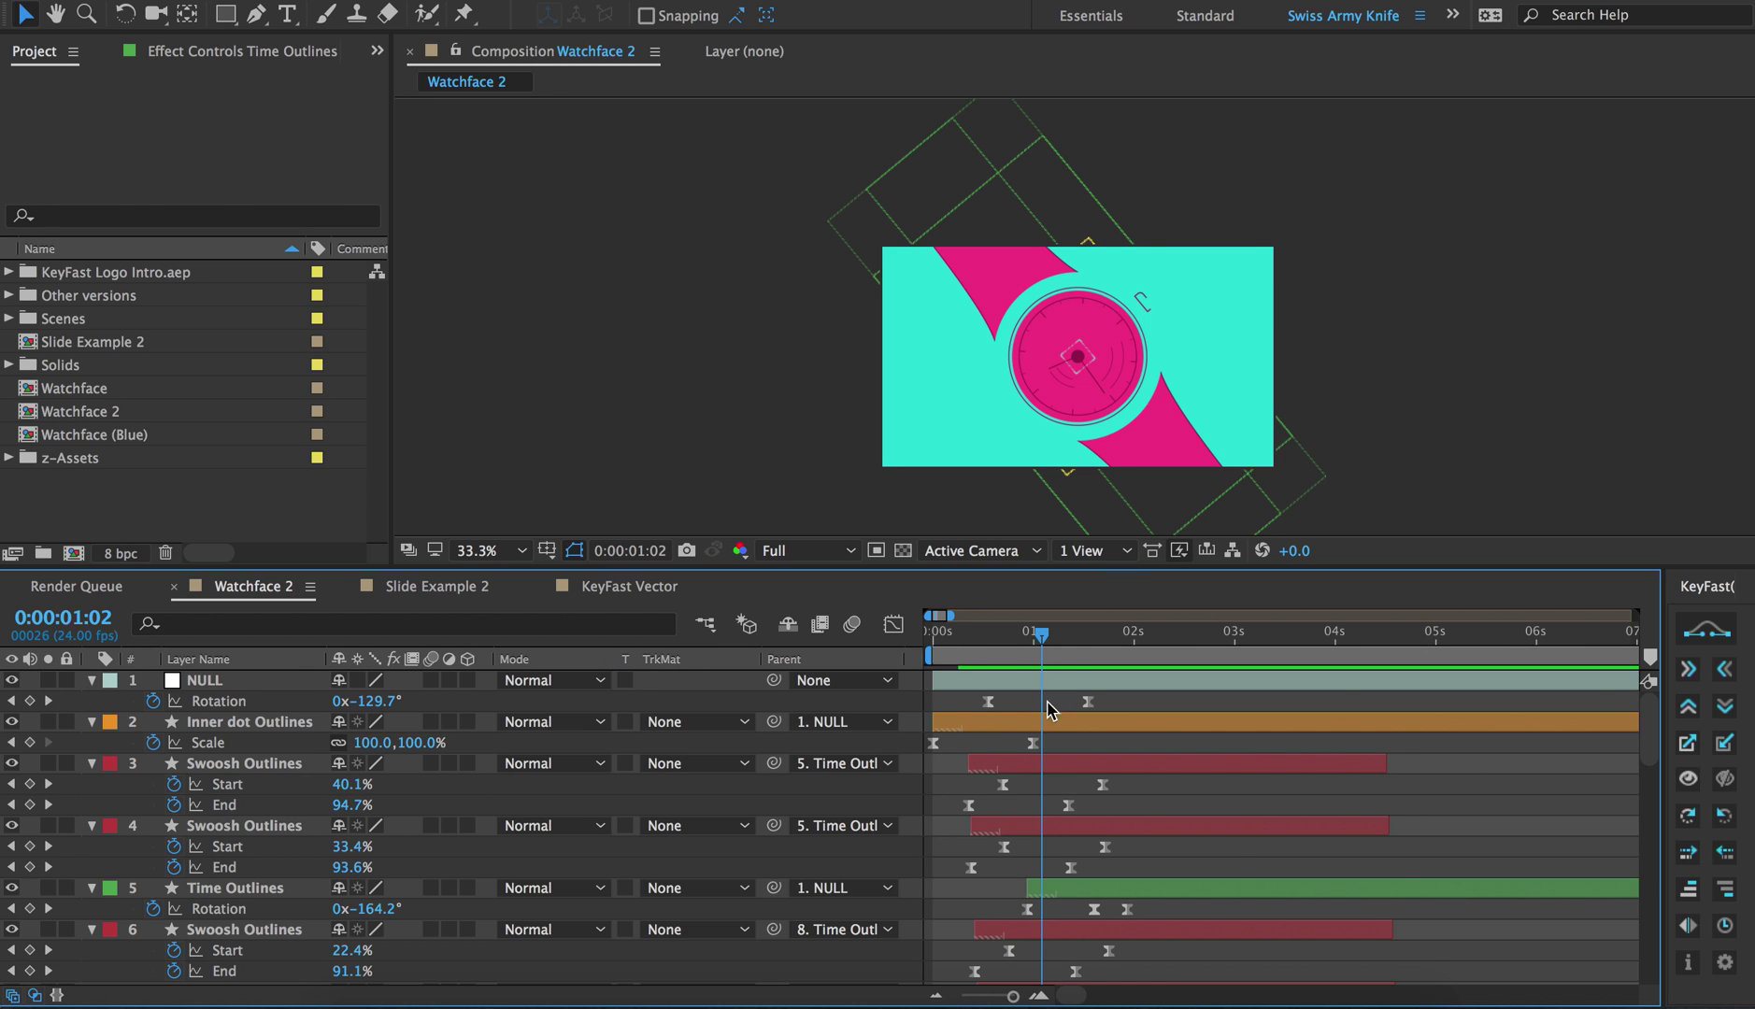
drag(989, 700, 937, 701)
click(938, 651)
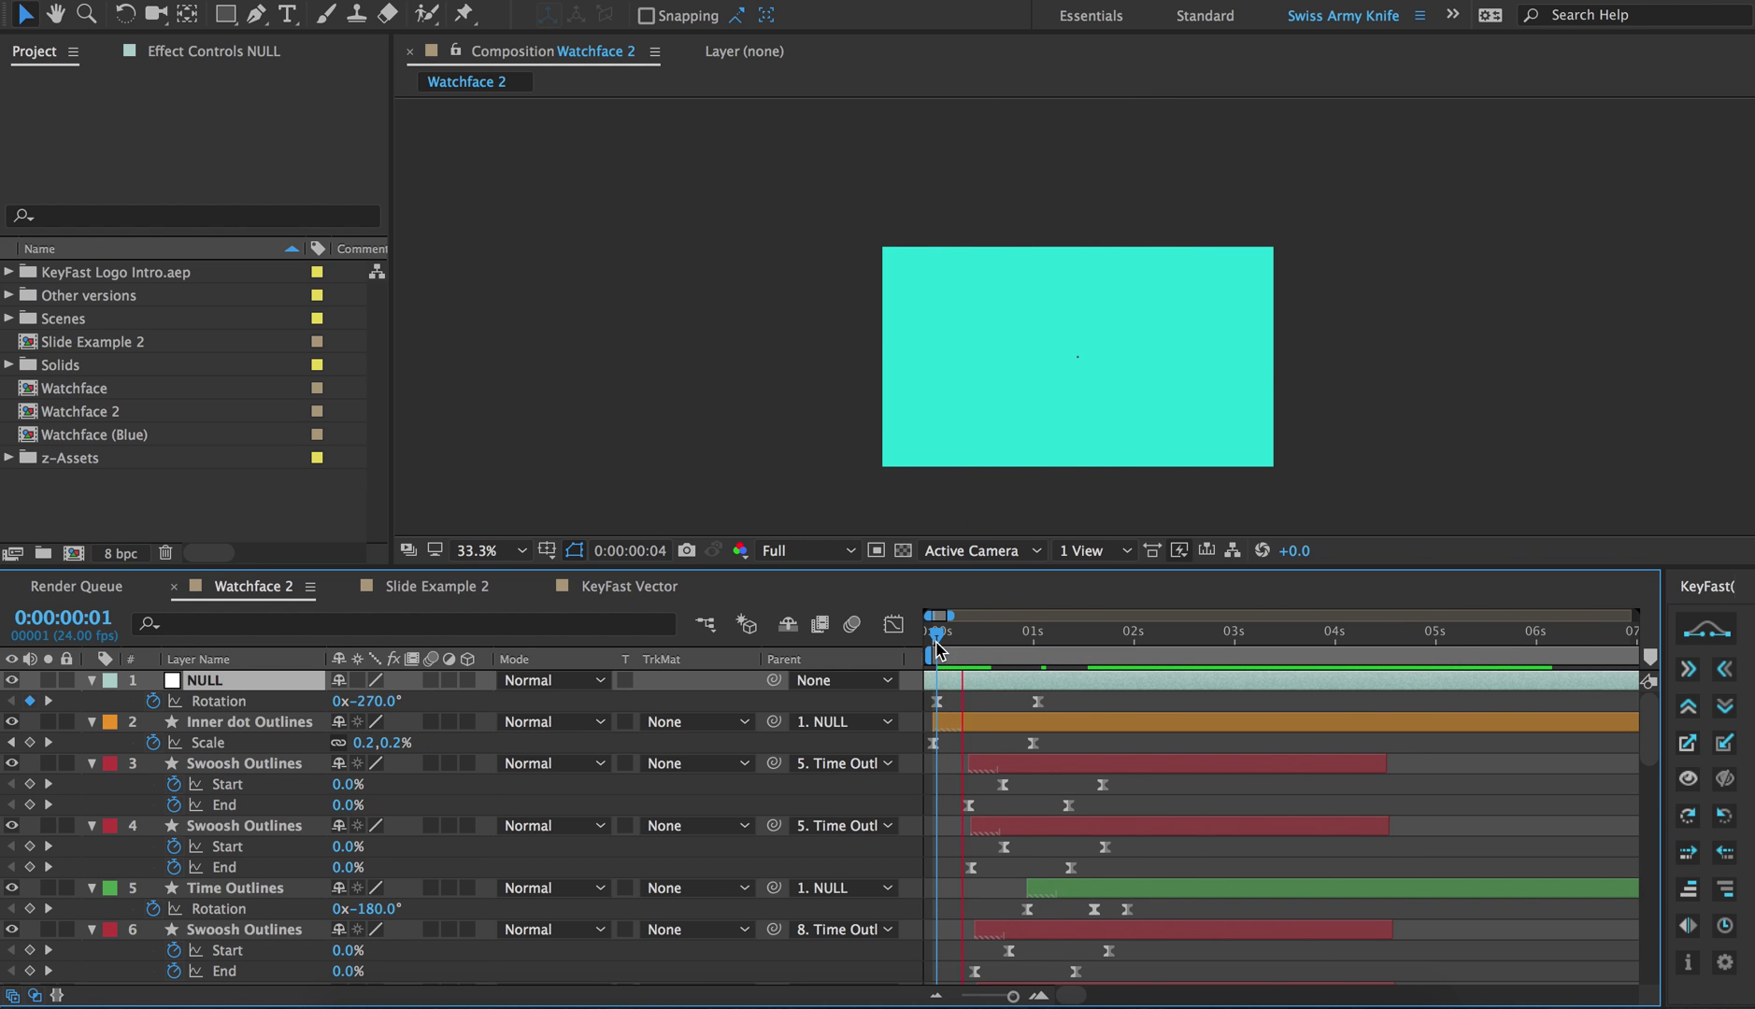
key(space)
drag(1037, 701, 1117, 701)
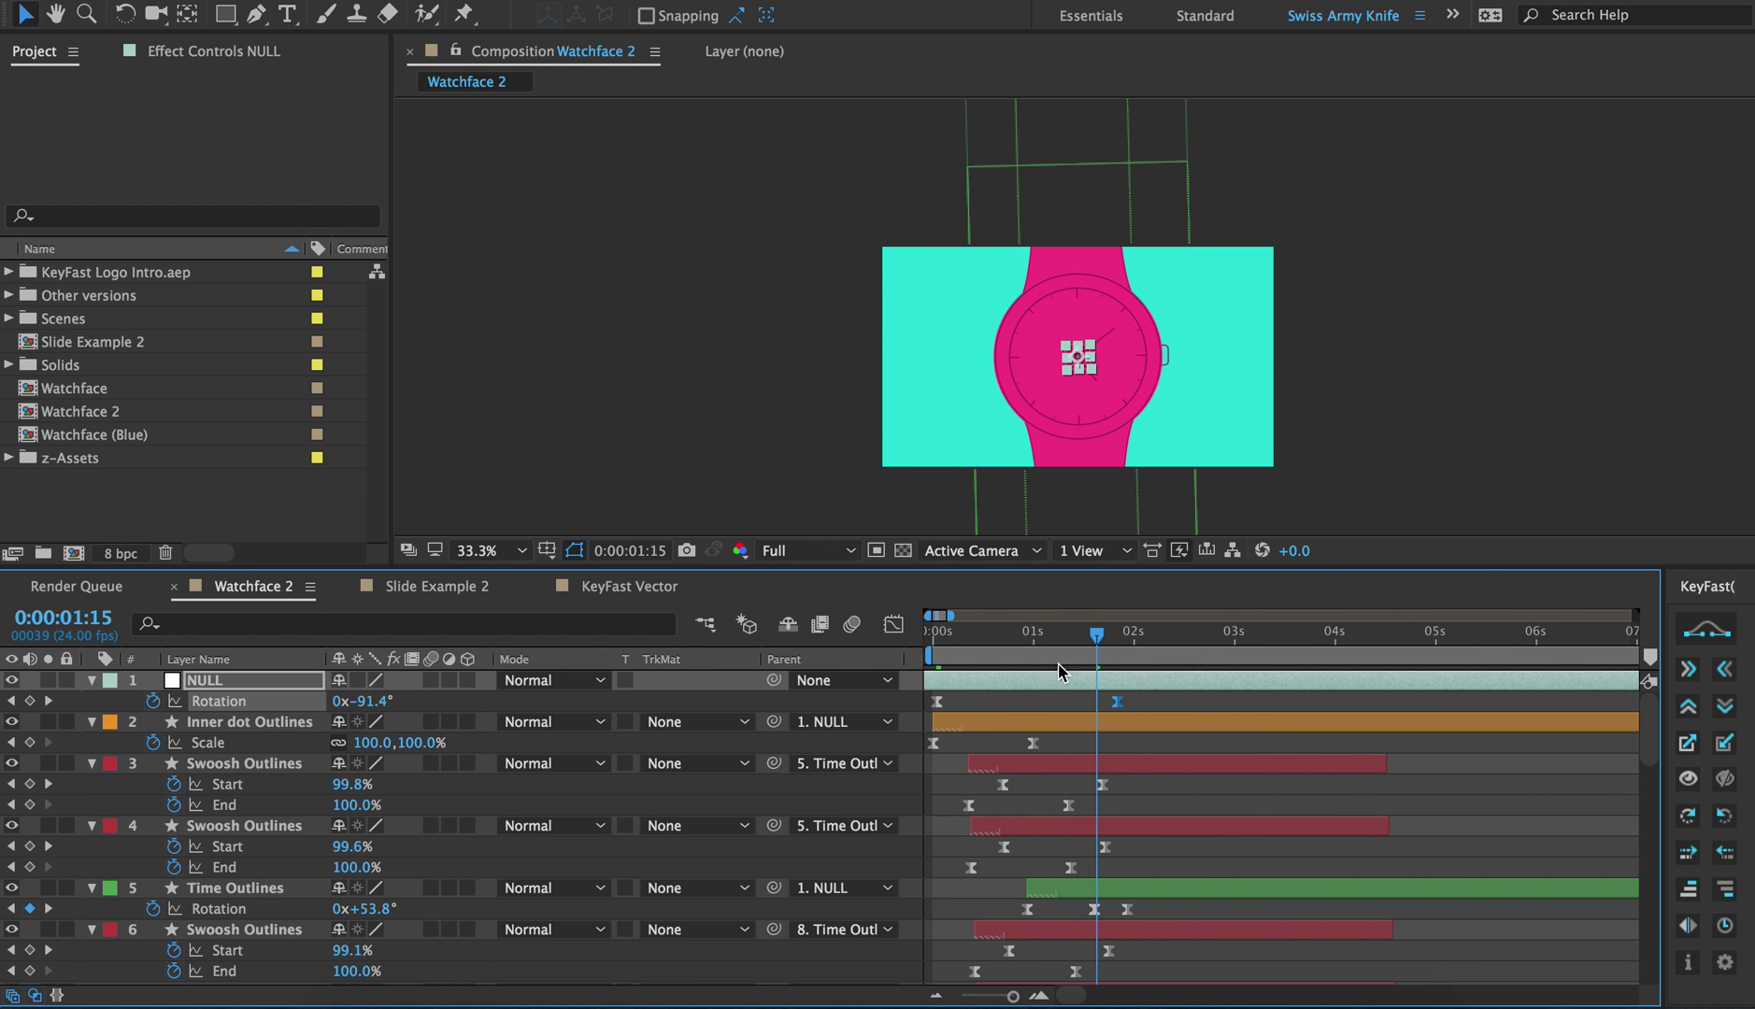
click(939, 641)
Unlock the dial stroke, fill and Mask 2 layers and select layers 30–37
scroll(964, 820, down, 10)
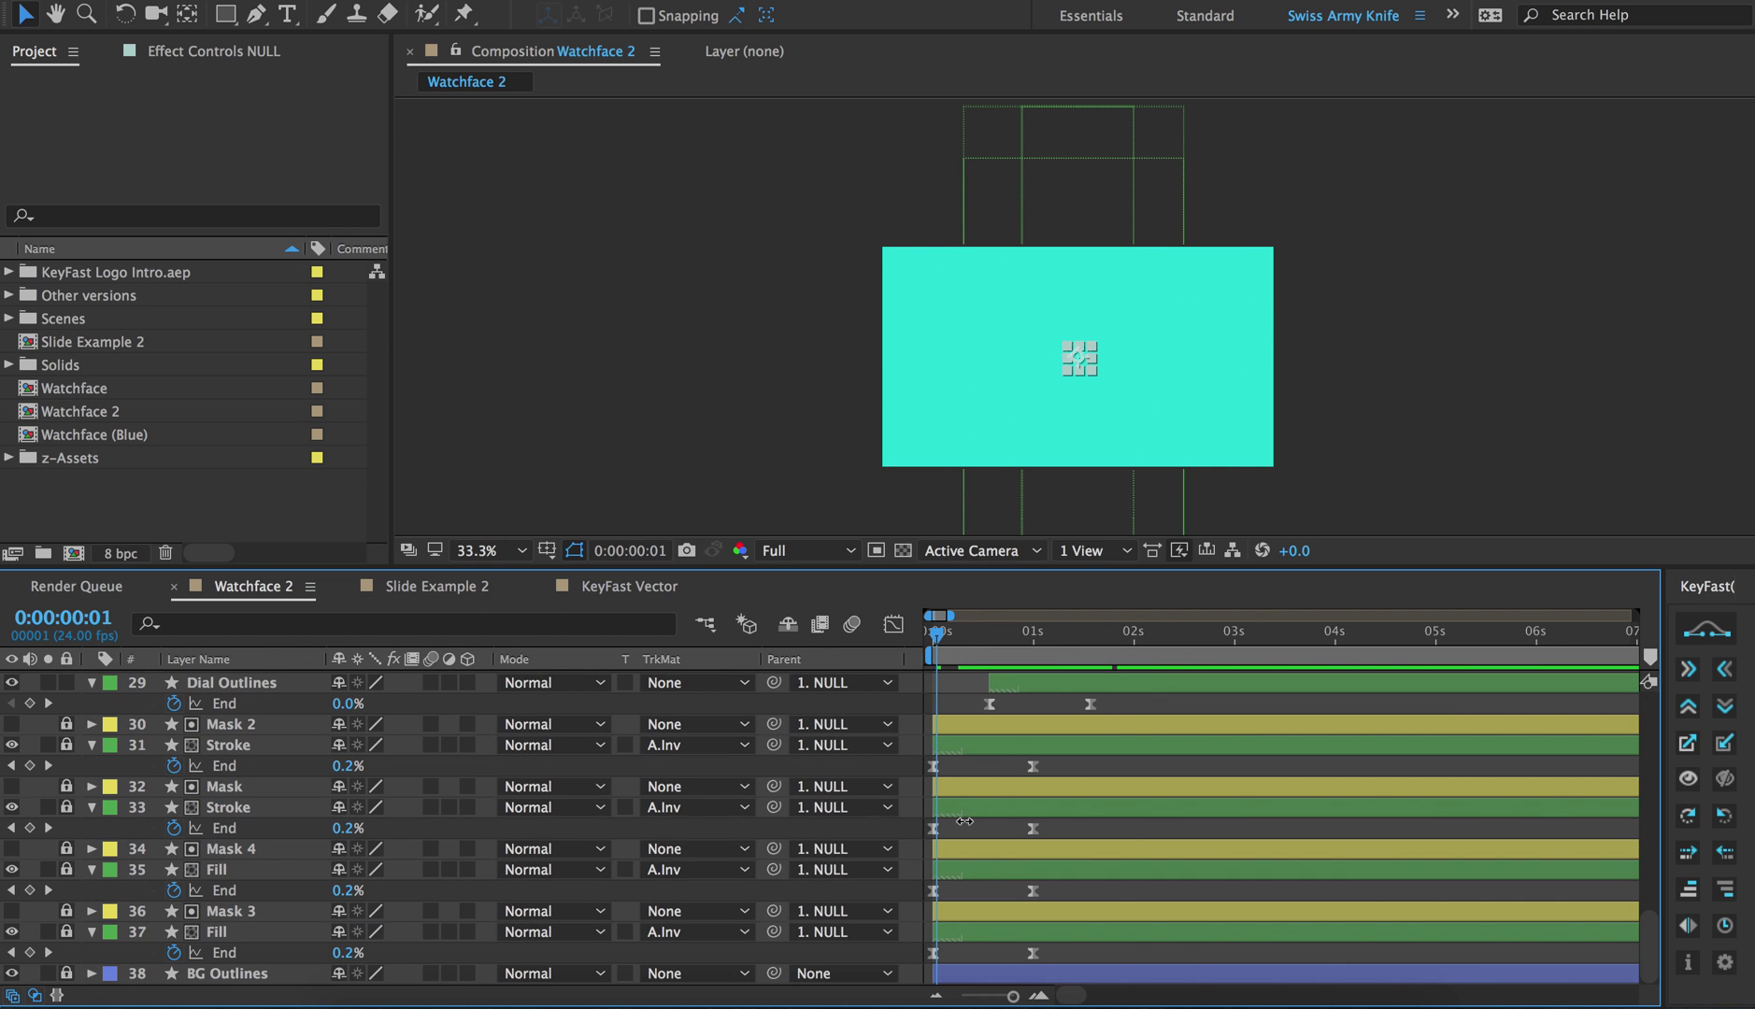
drag(66, 745, 66, 935)
click(67, 729)
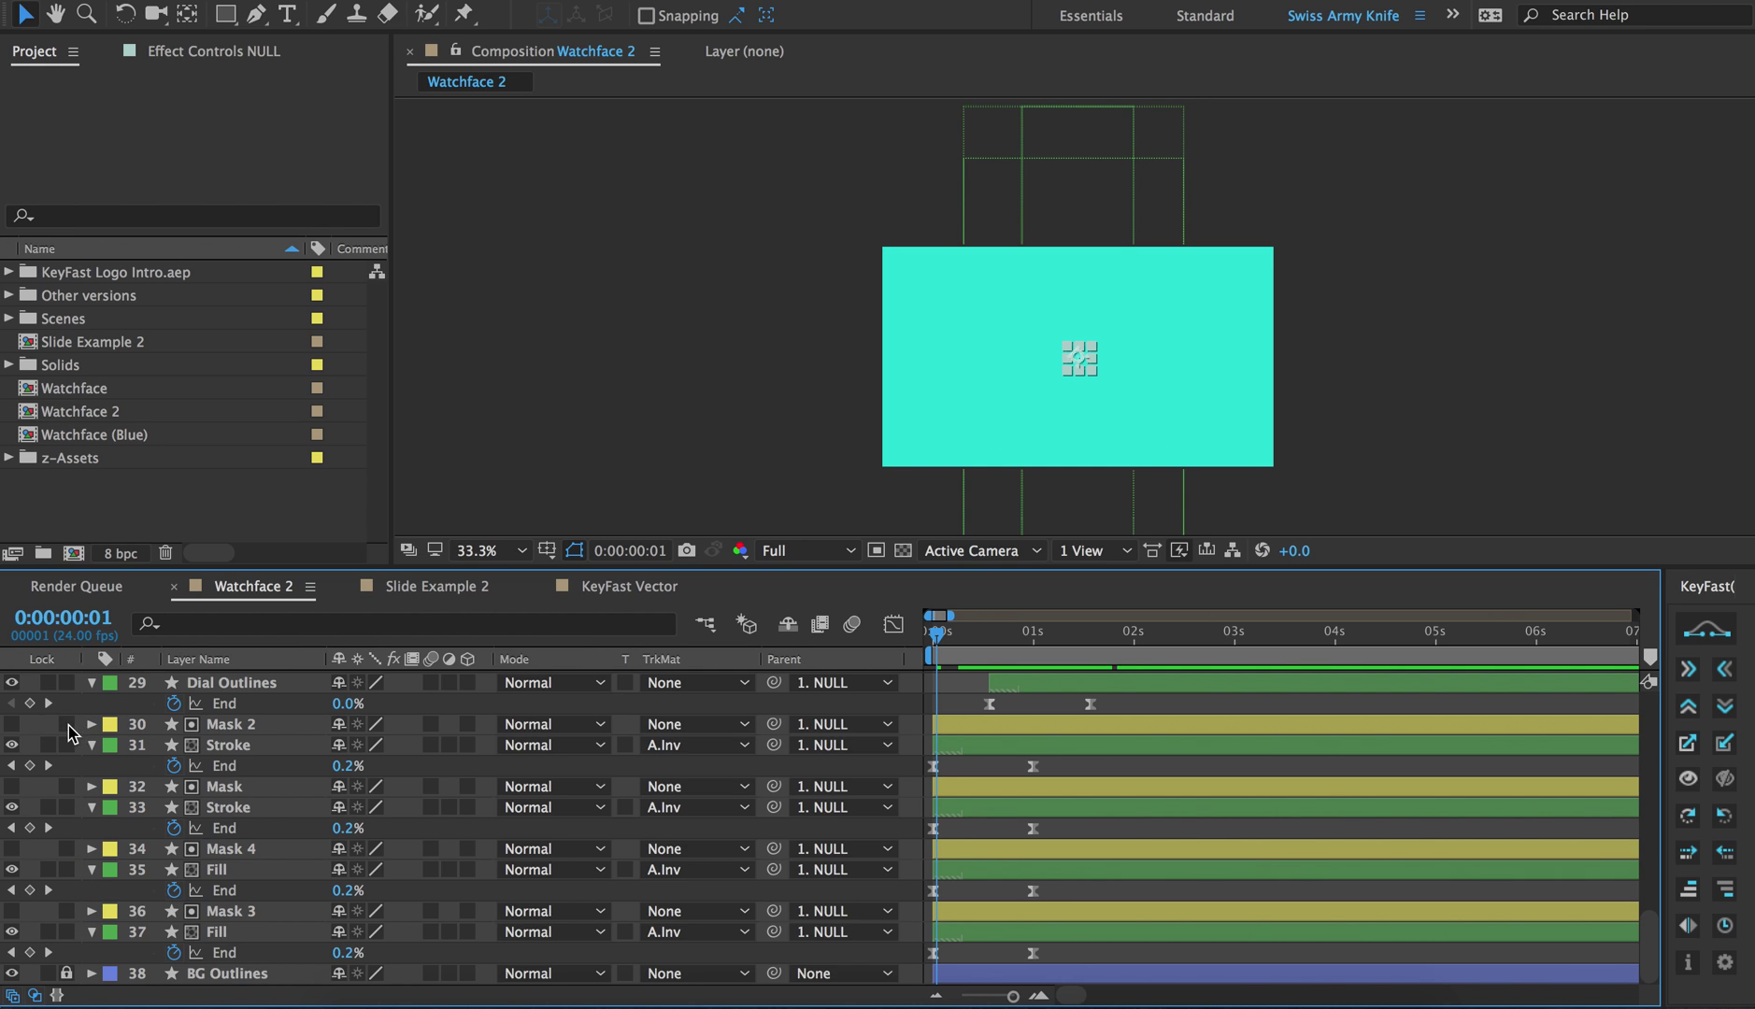
click(214, 725)
shift+click(245, 931)
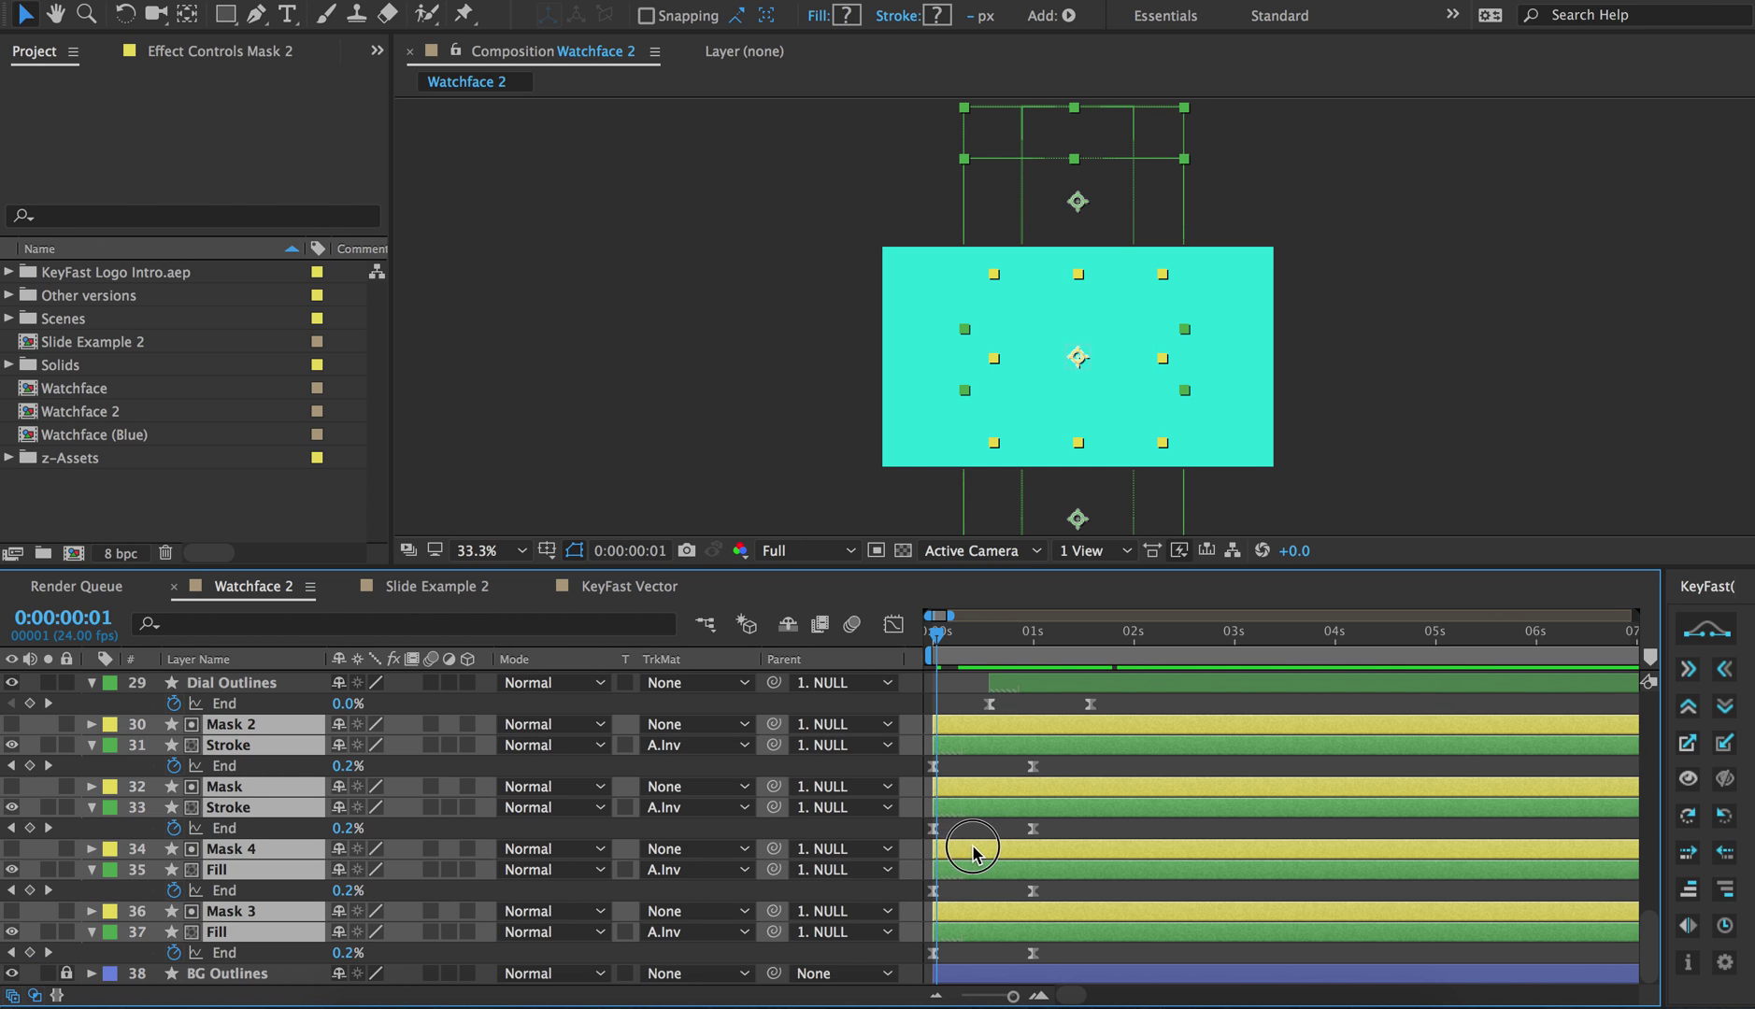
Shift the selected layers to start near frame 8, preview, and open Slide Example 2
drag(970, 850, 983, 844)
key(space)
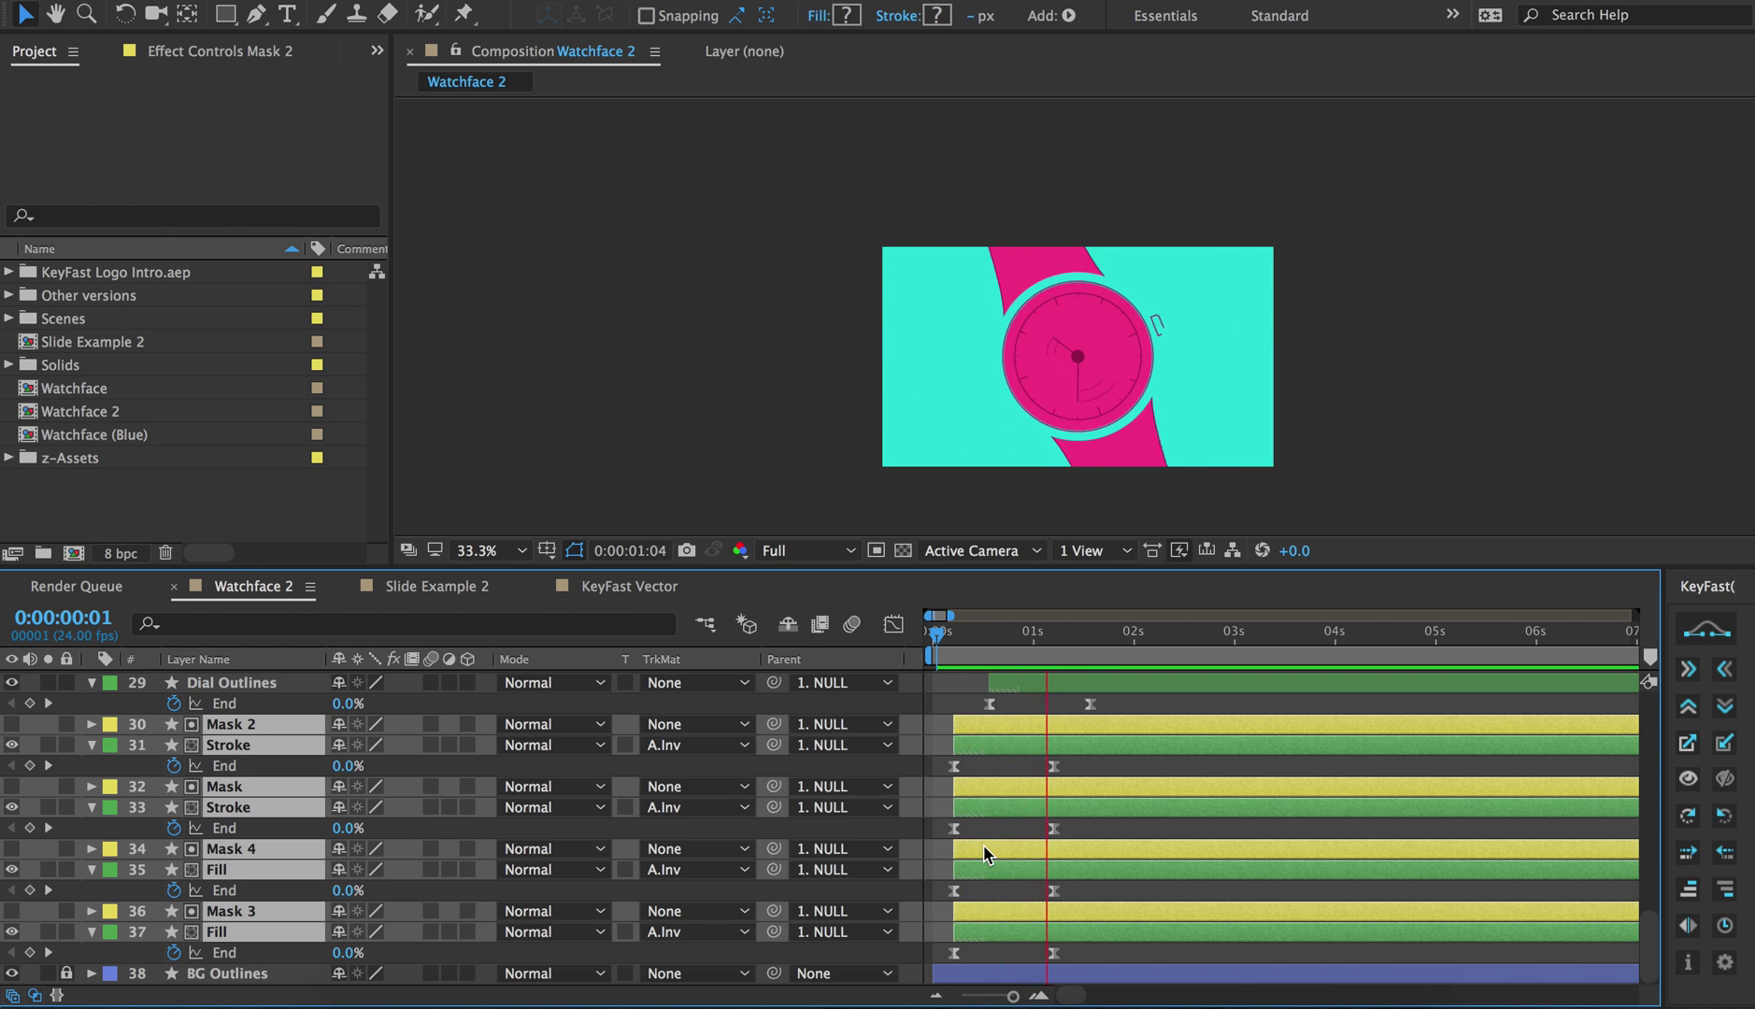
key(space)
drag(995, 854, 1007, 853)
click(967, 632)
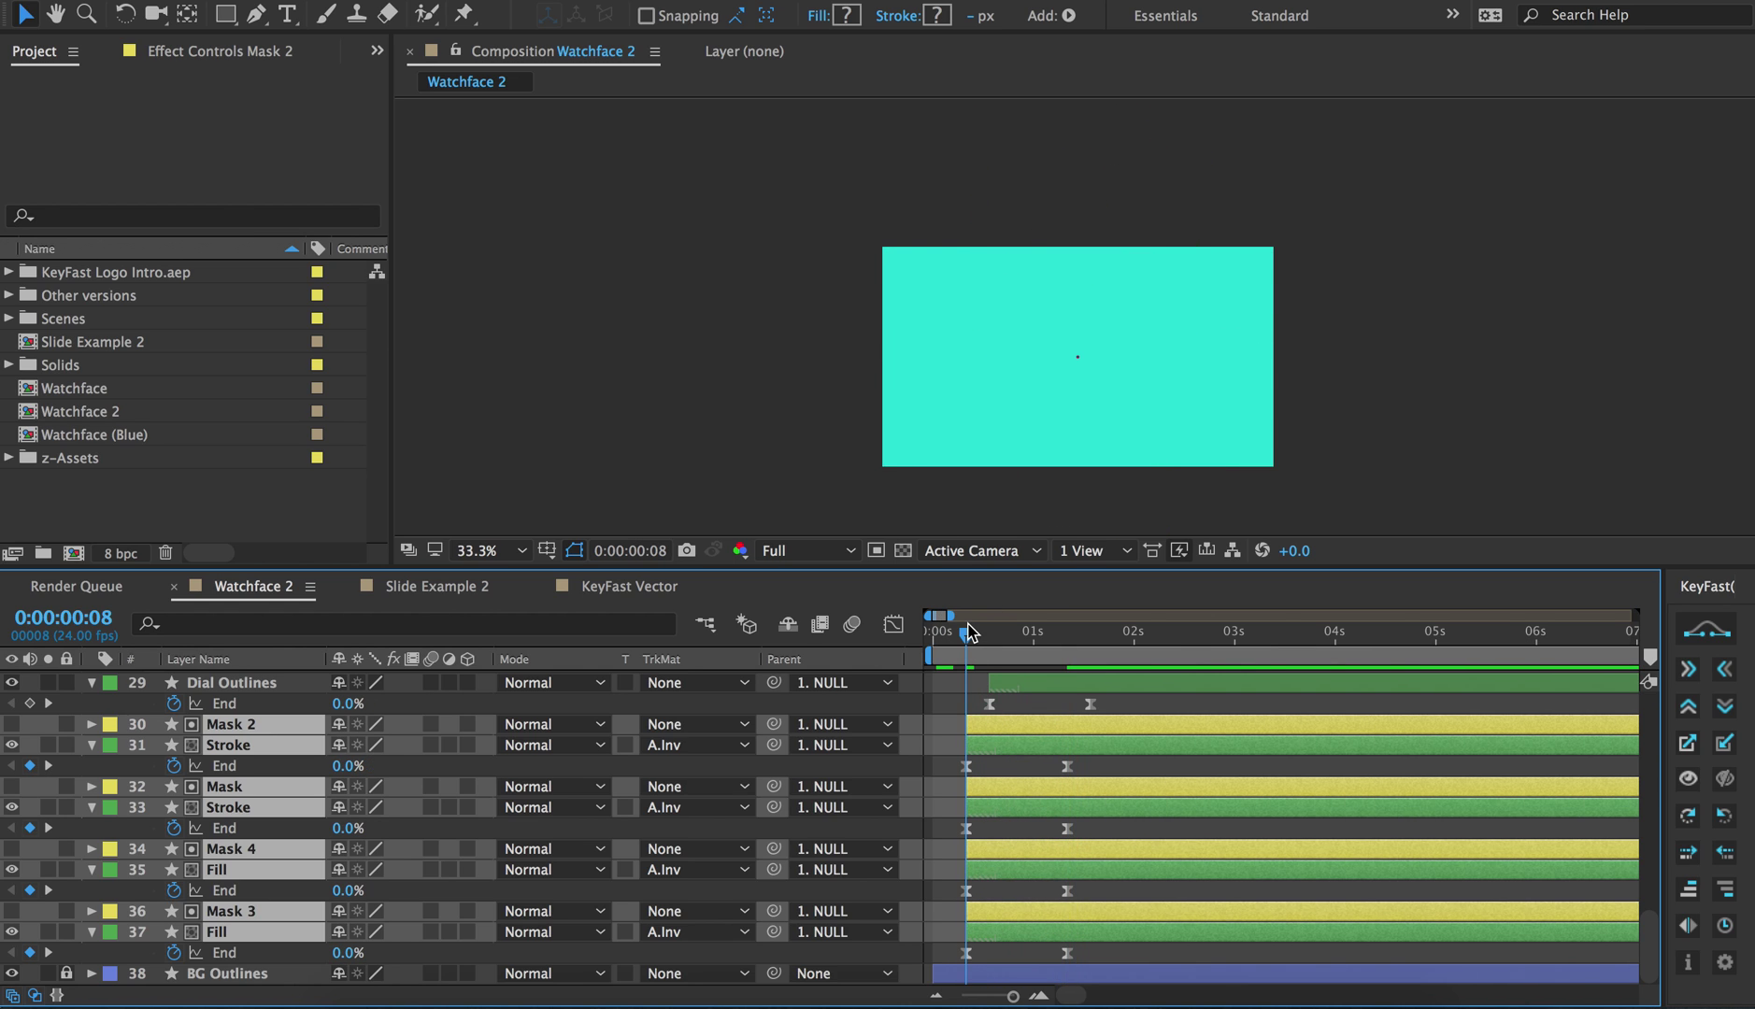
key(space)
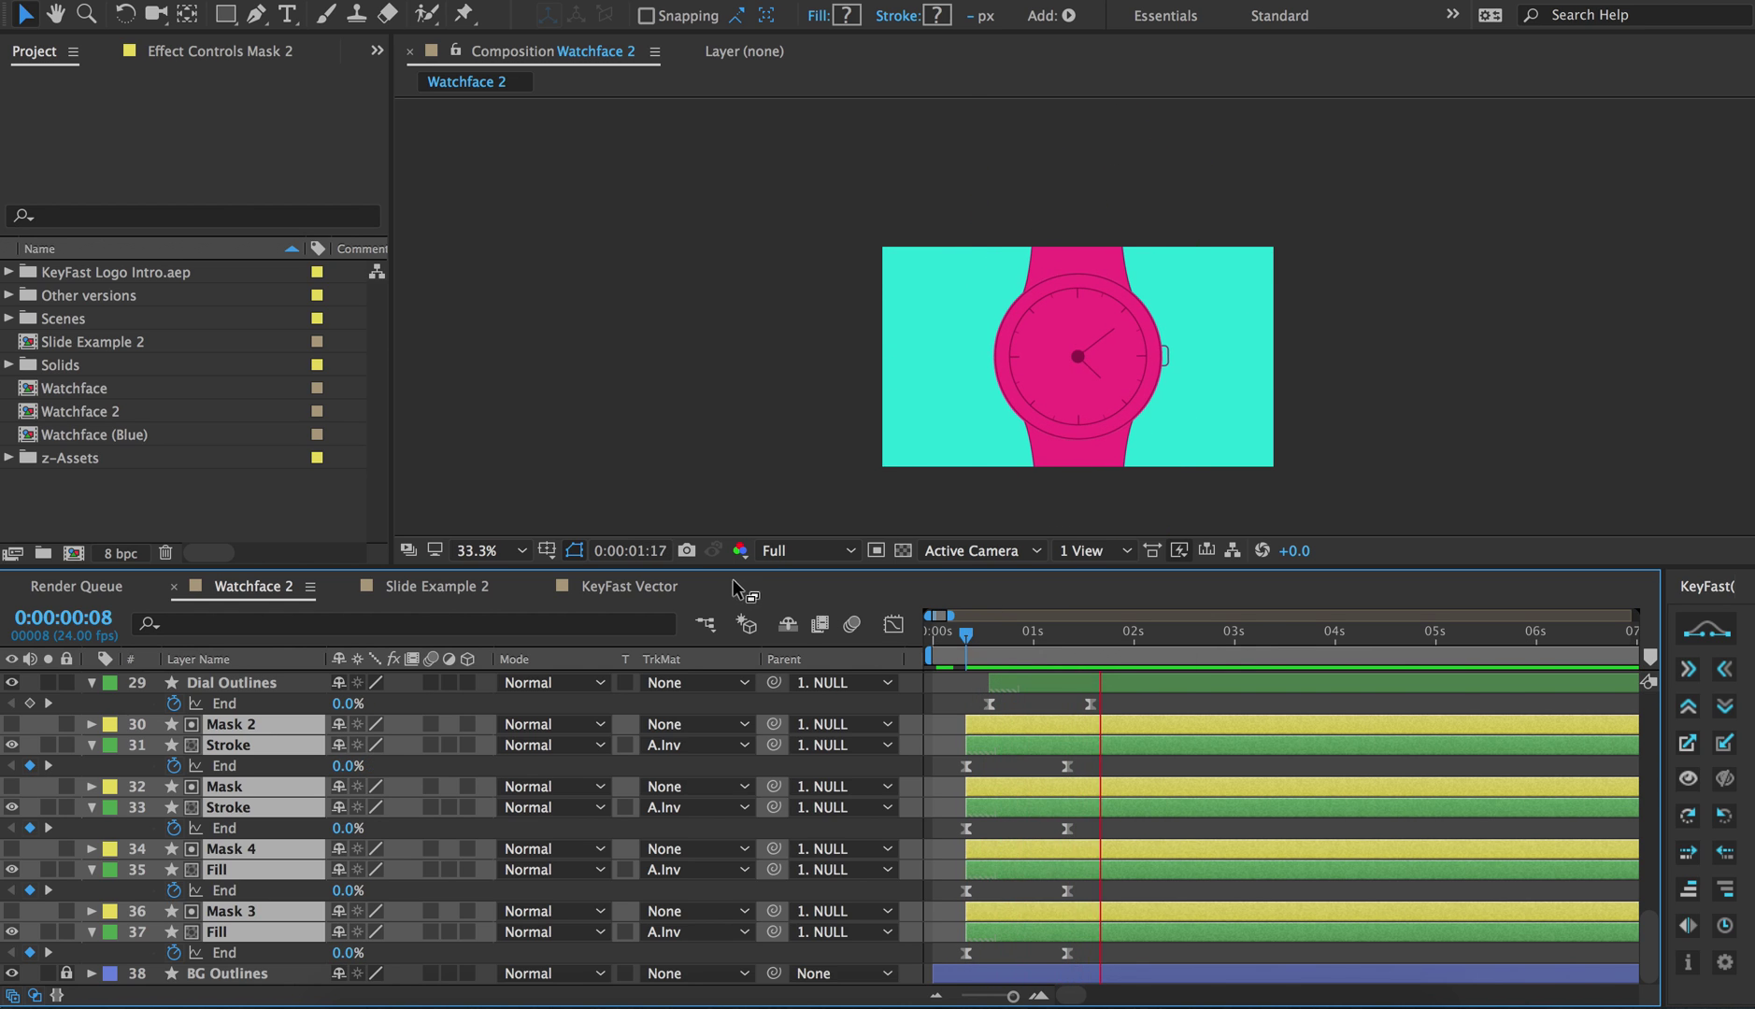
key(space)
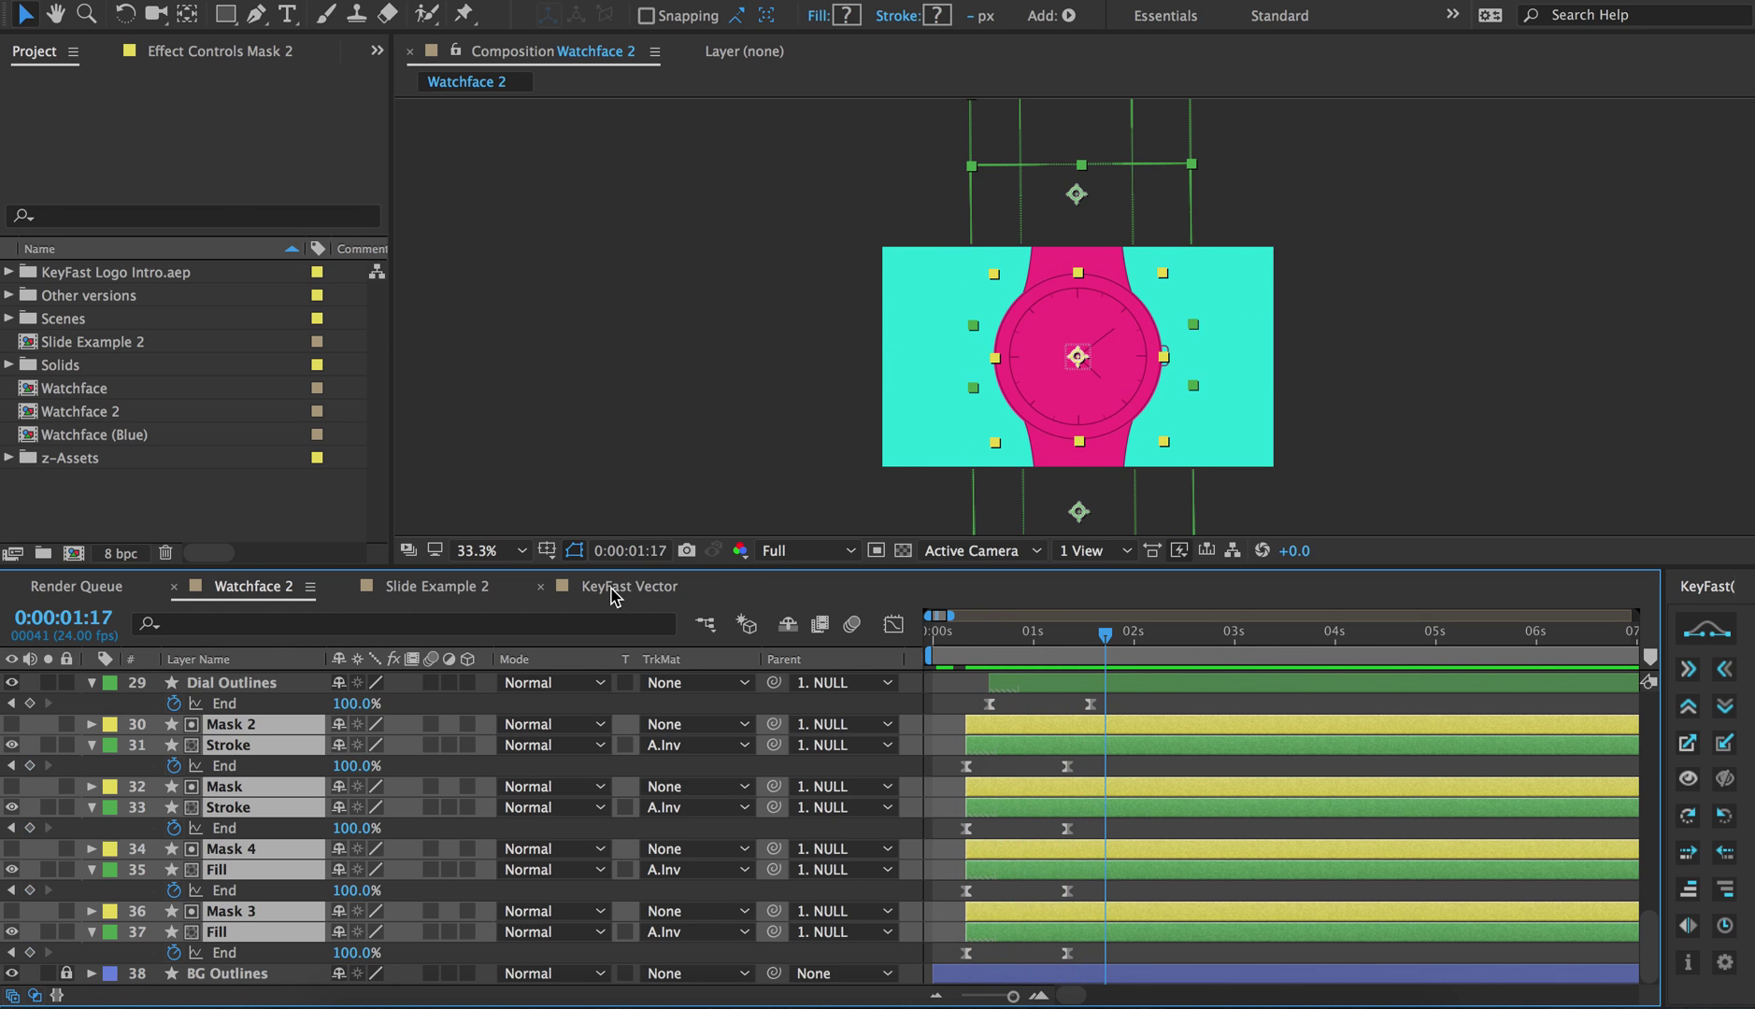
click(467, 589)
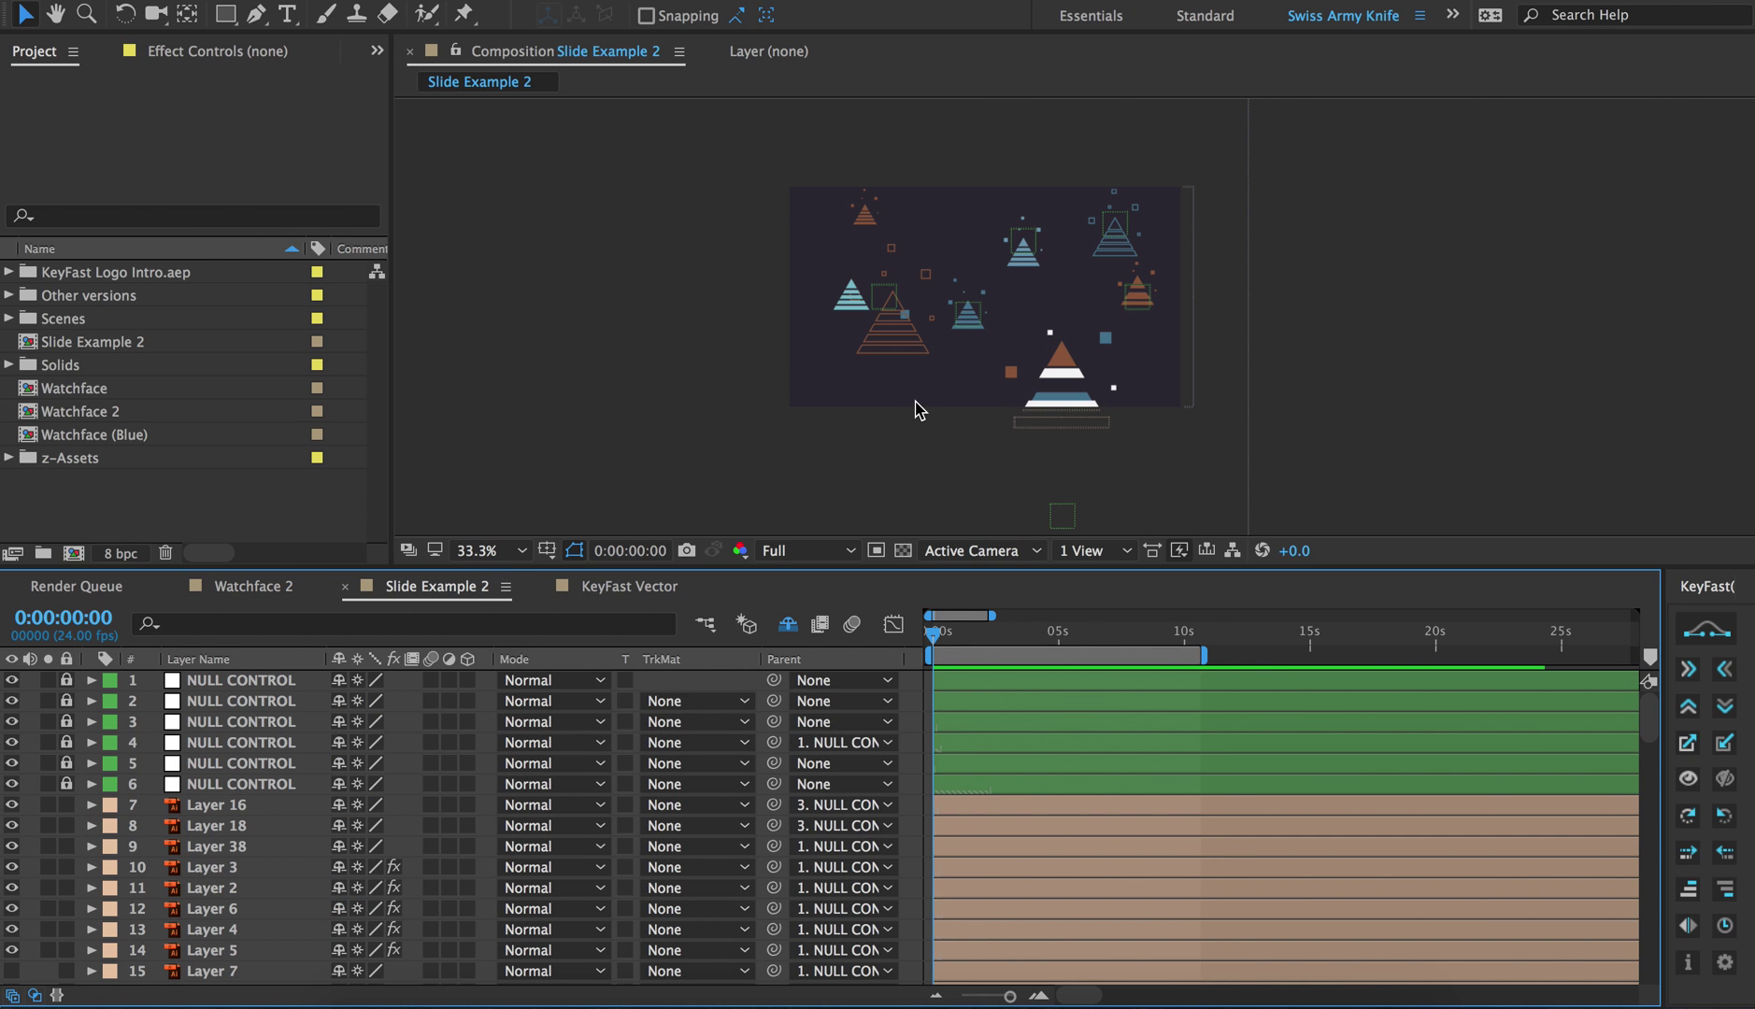
Select the triangle artwork layers and add KeyFast vertical slide-in position keyframes
click(744, 238)
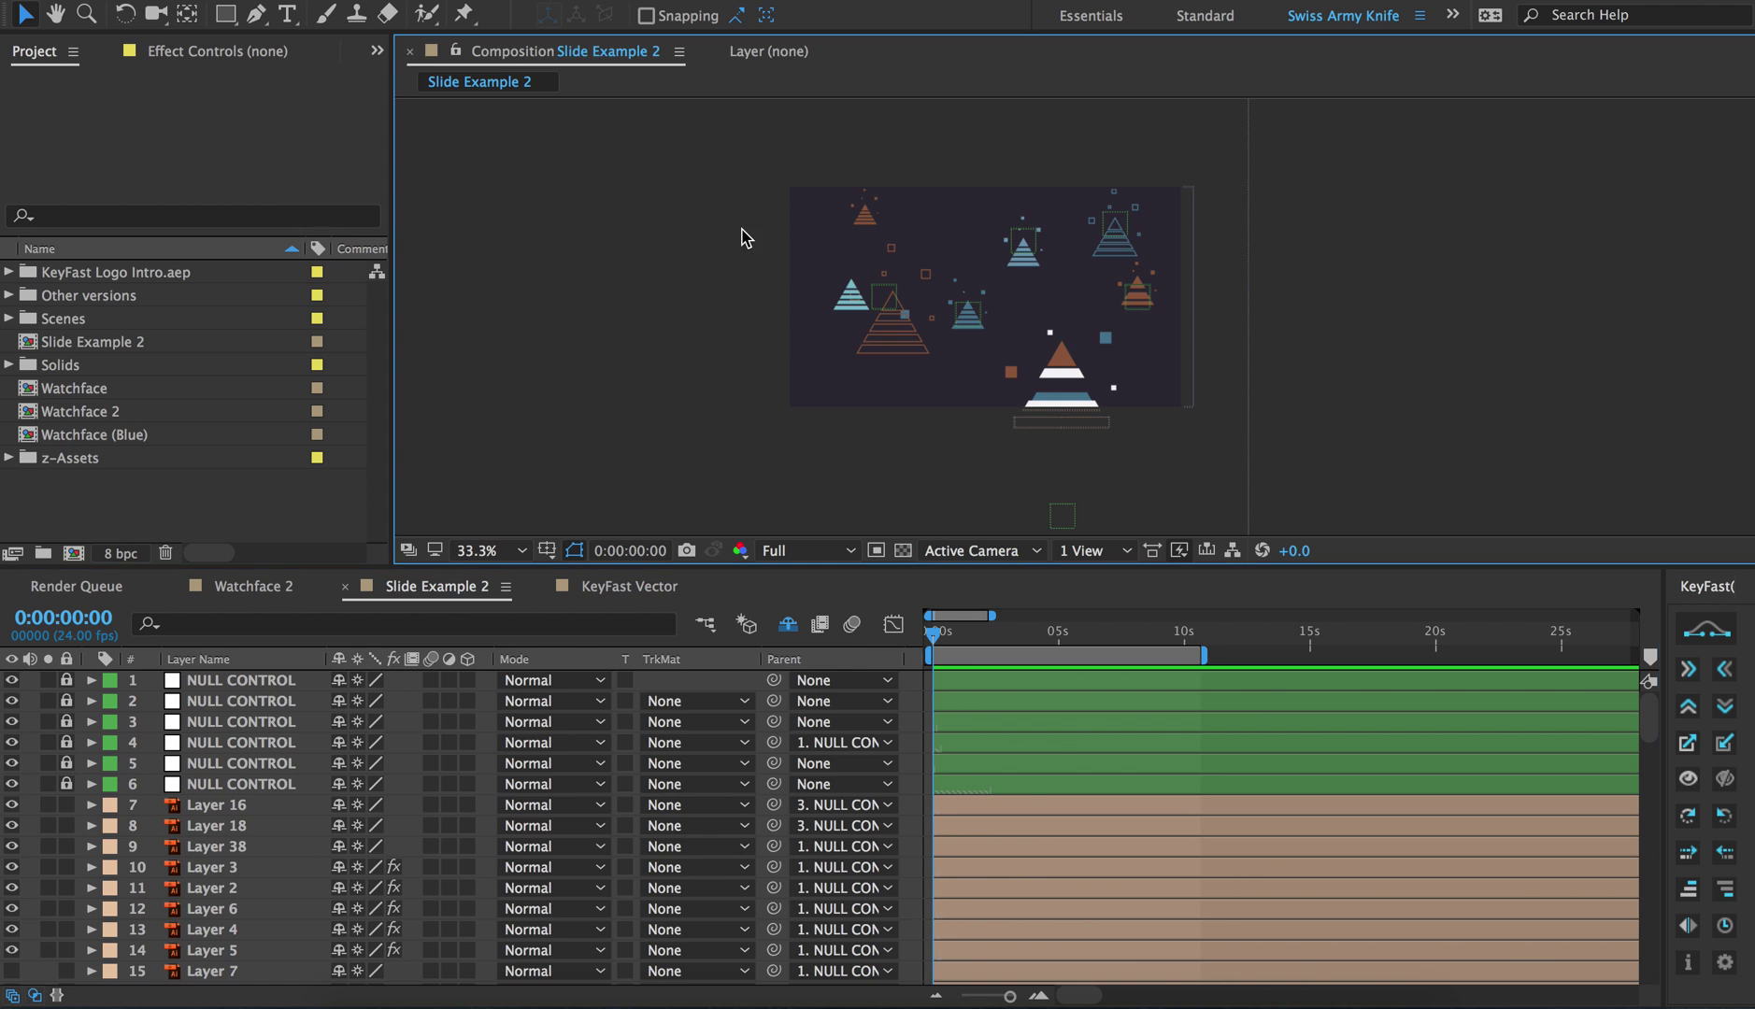
drag(759, 150, 1229, 458)
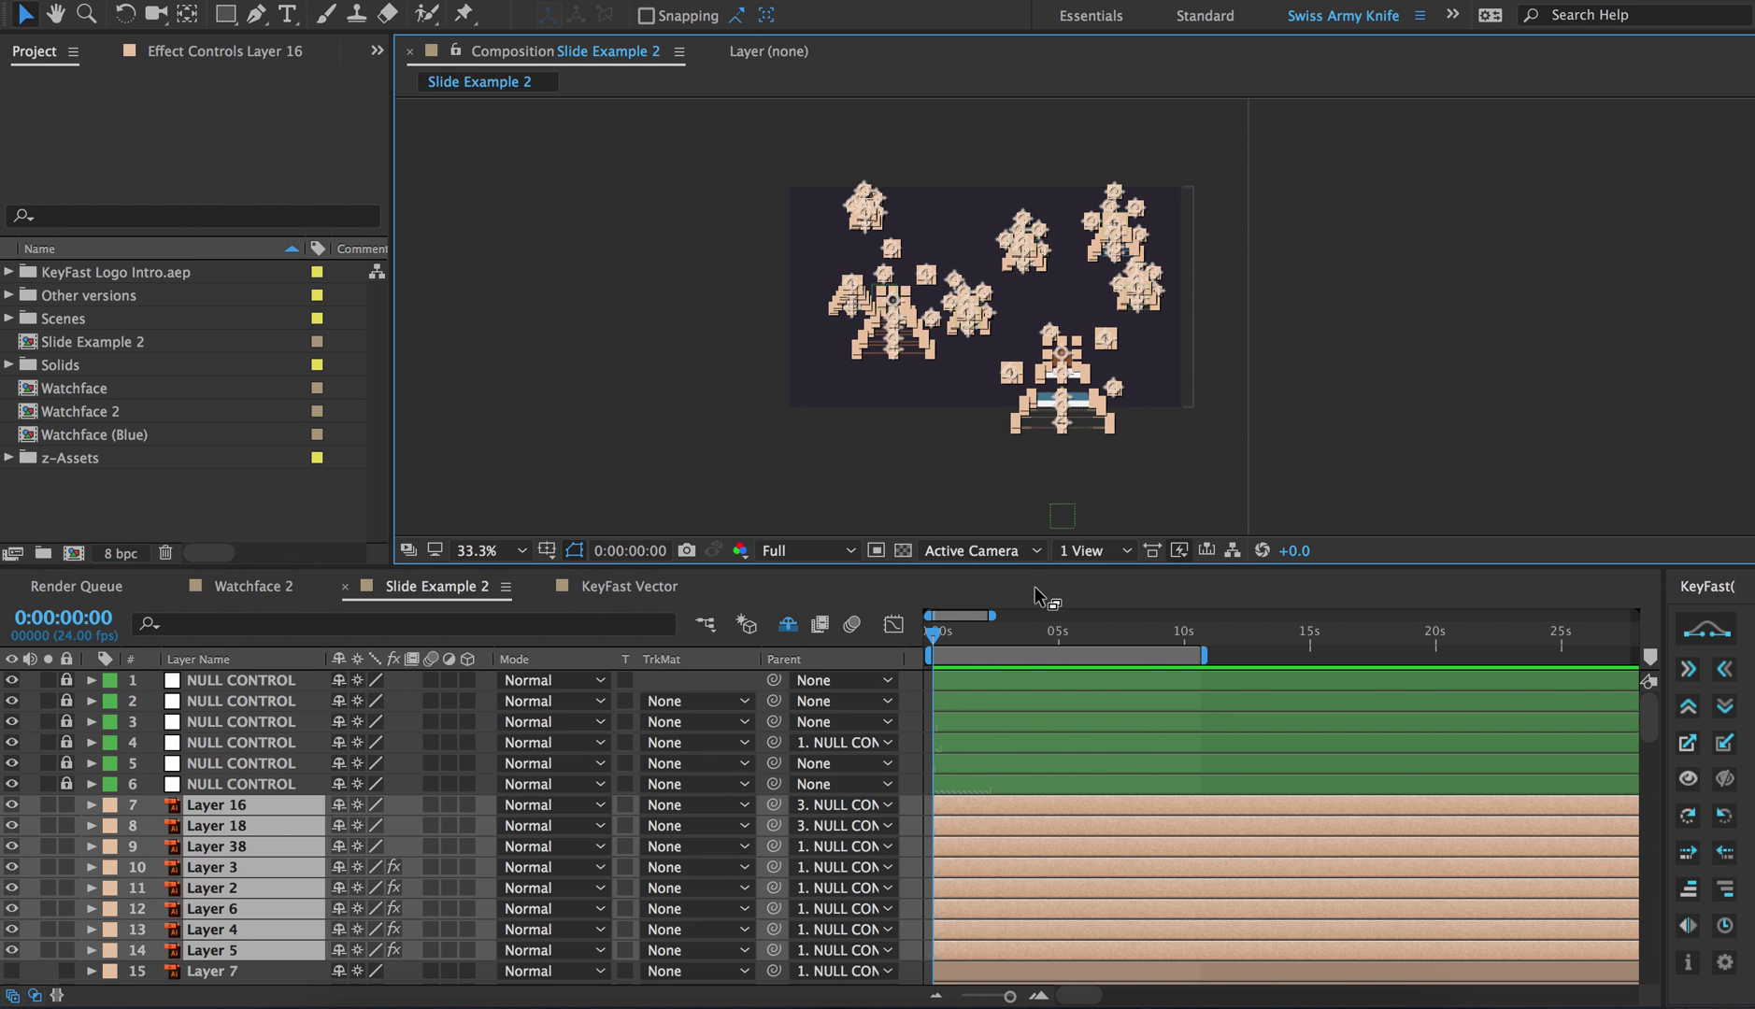
key(z)
click(1032, 345)
alt+click(1110, 322)
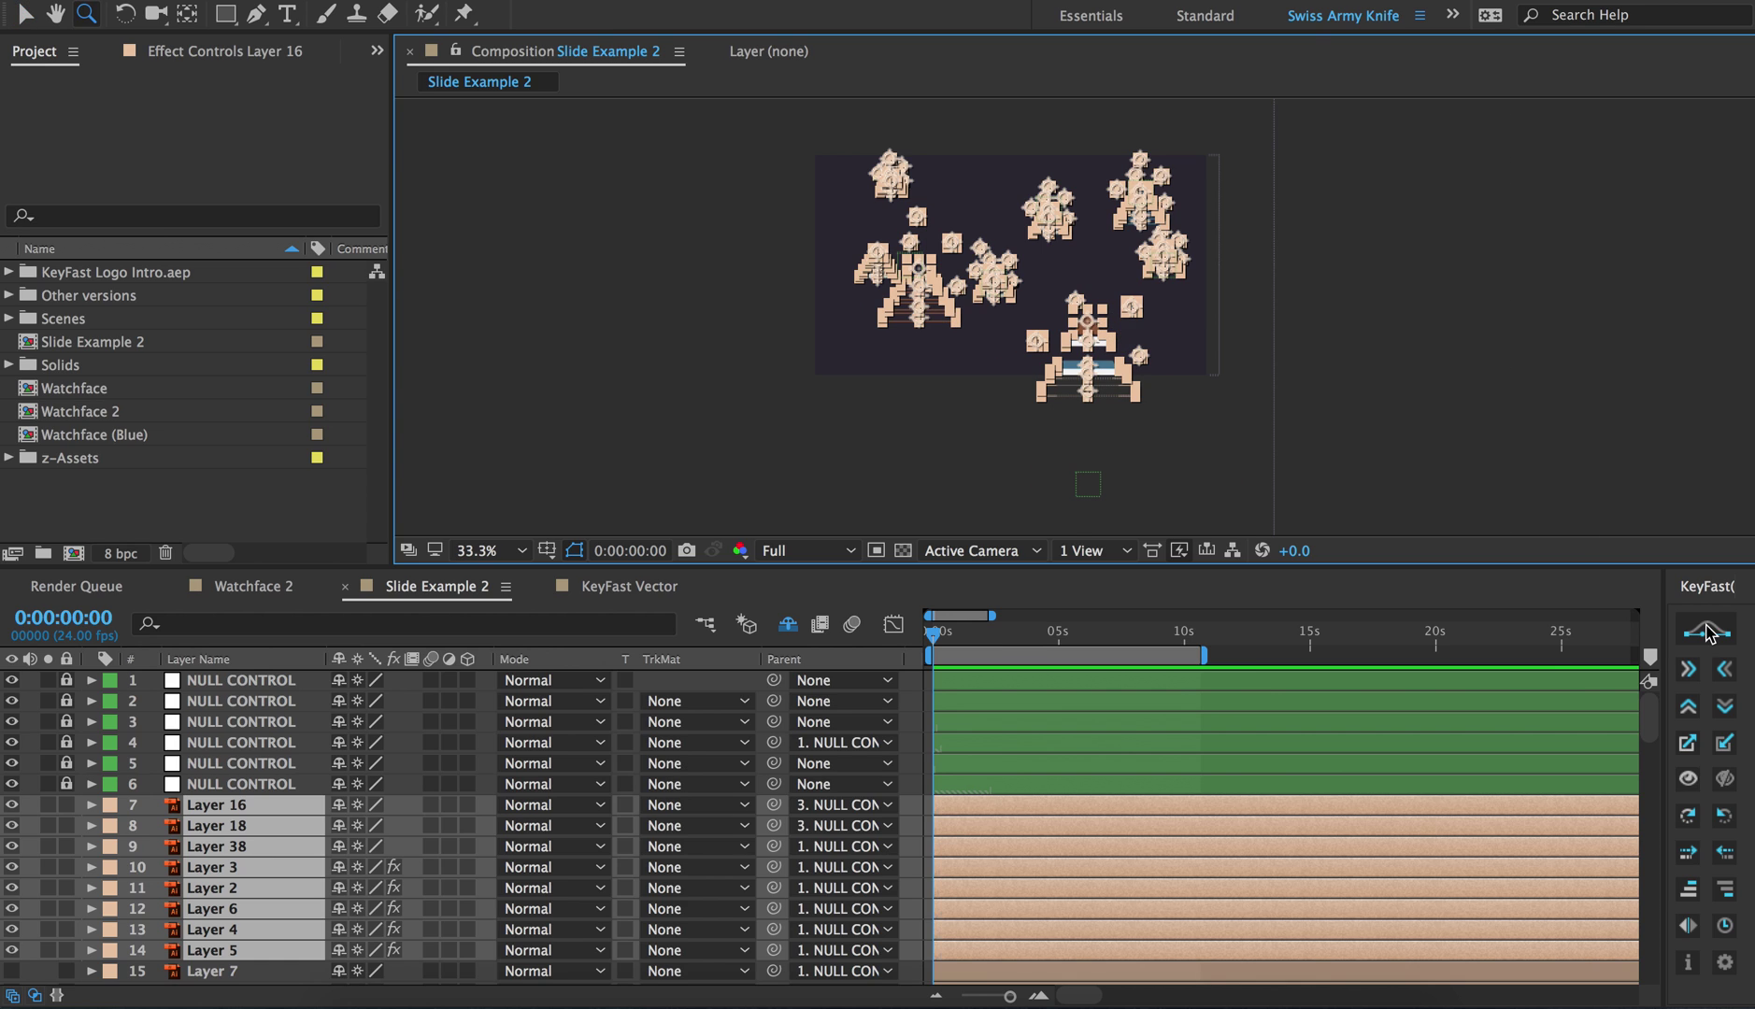
click(1685, 712)
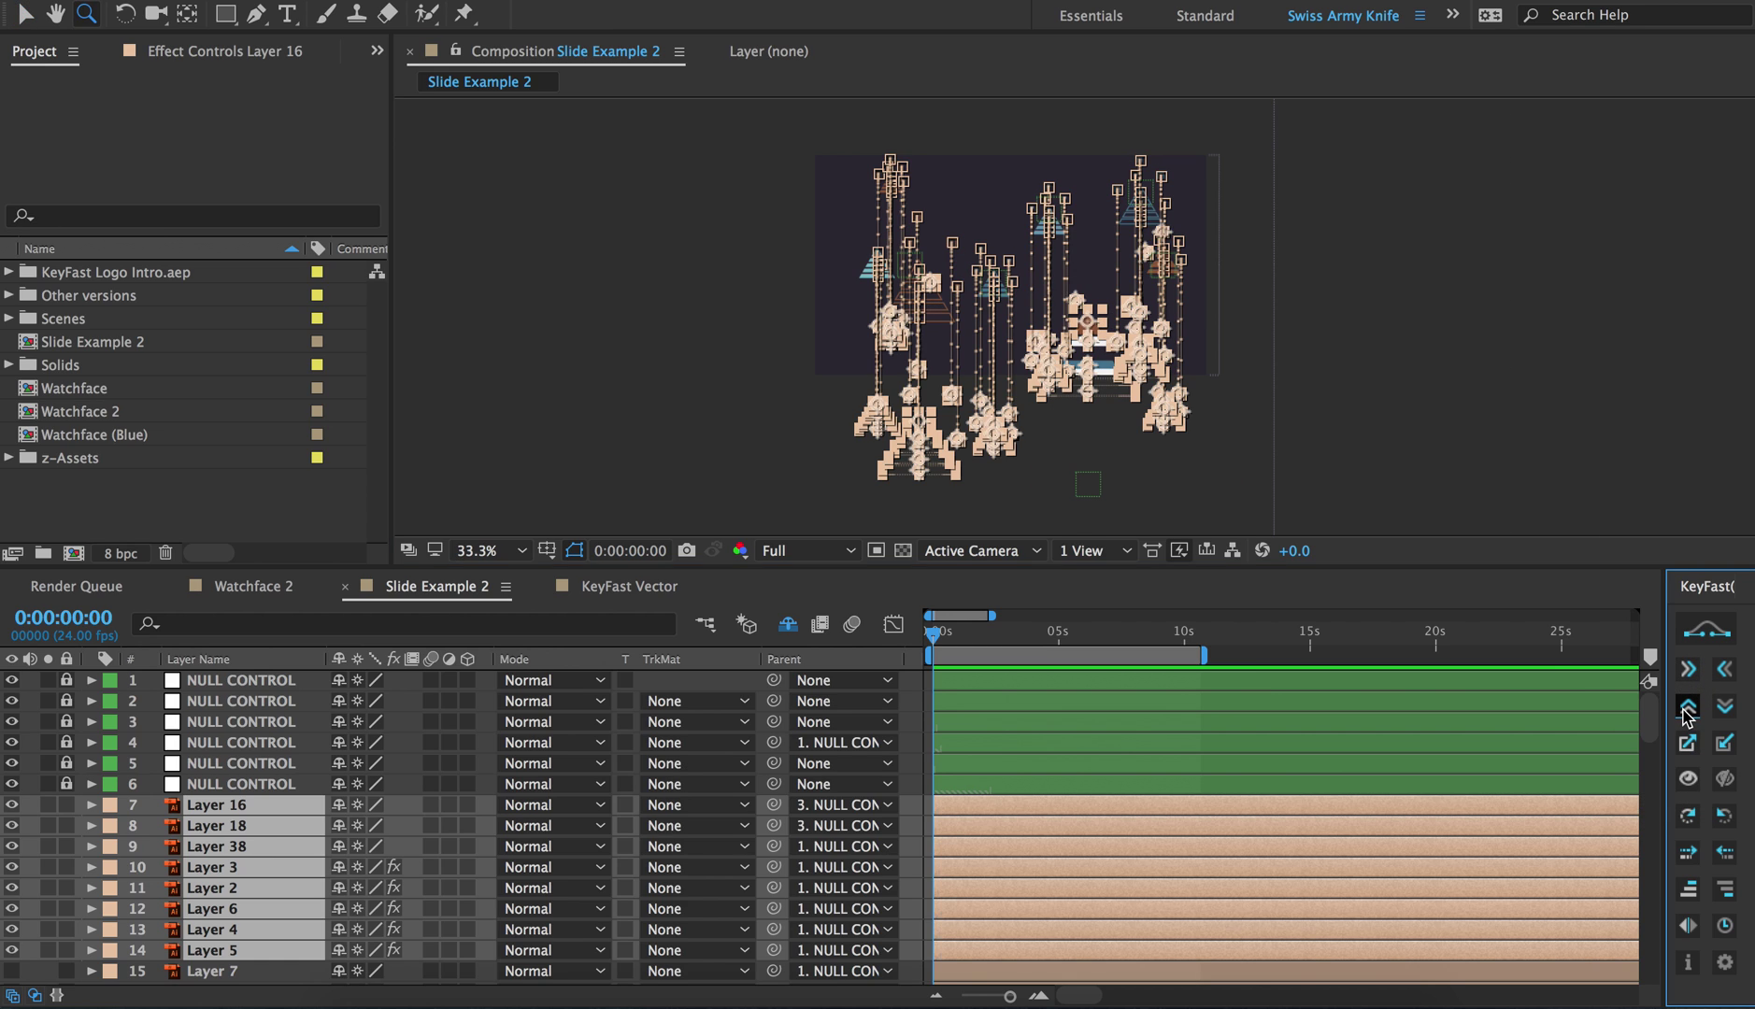
Fit the composition in the viewer, unlock the six NULL CONTROL layers, and select the two upper-left nulls
click(1358, 386)
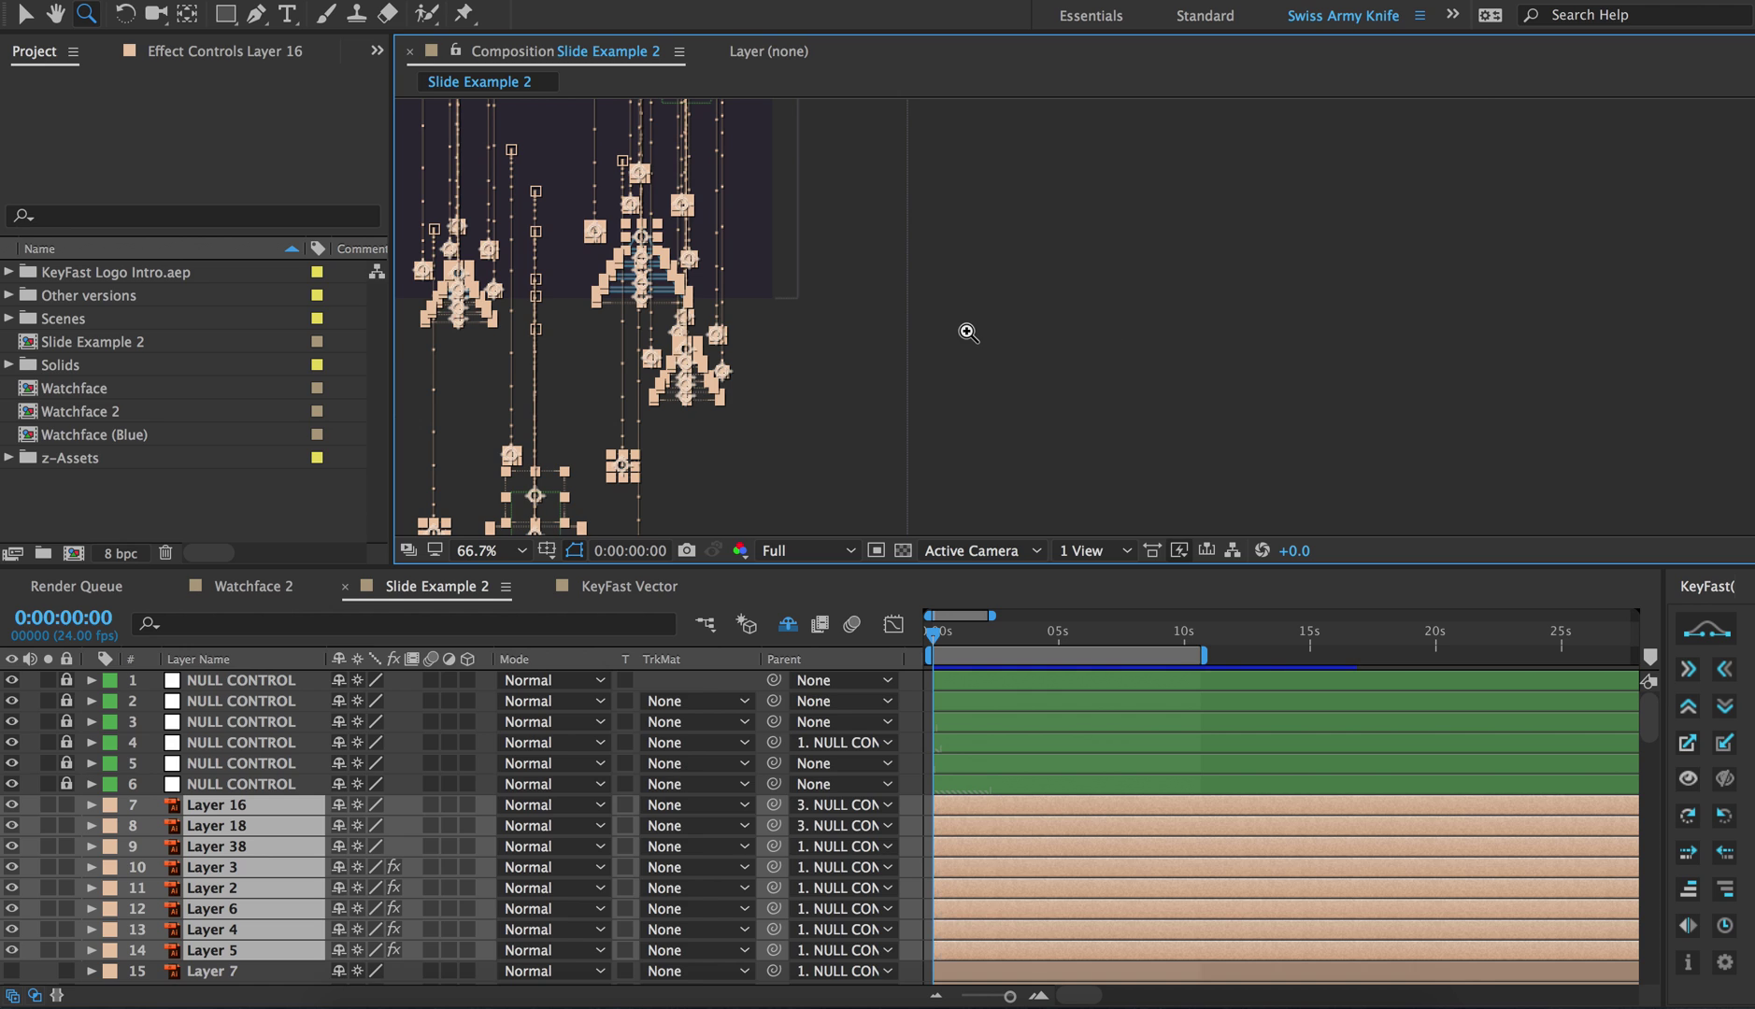
key(shift+slash)
key(v)
click(656, 322)
drag(73, 790, 65, 680)
drag(792, 232, 1077, 360)
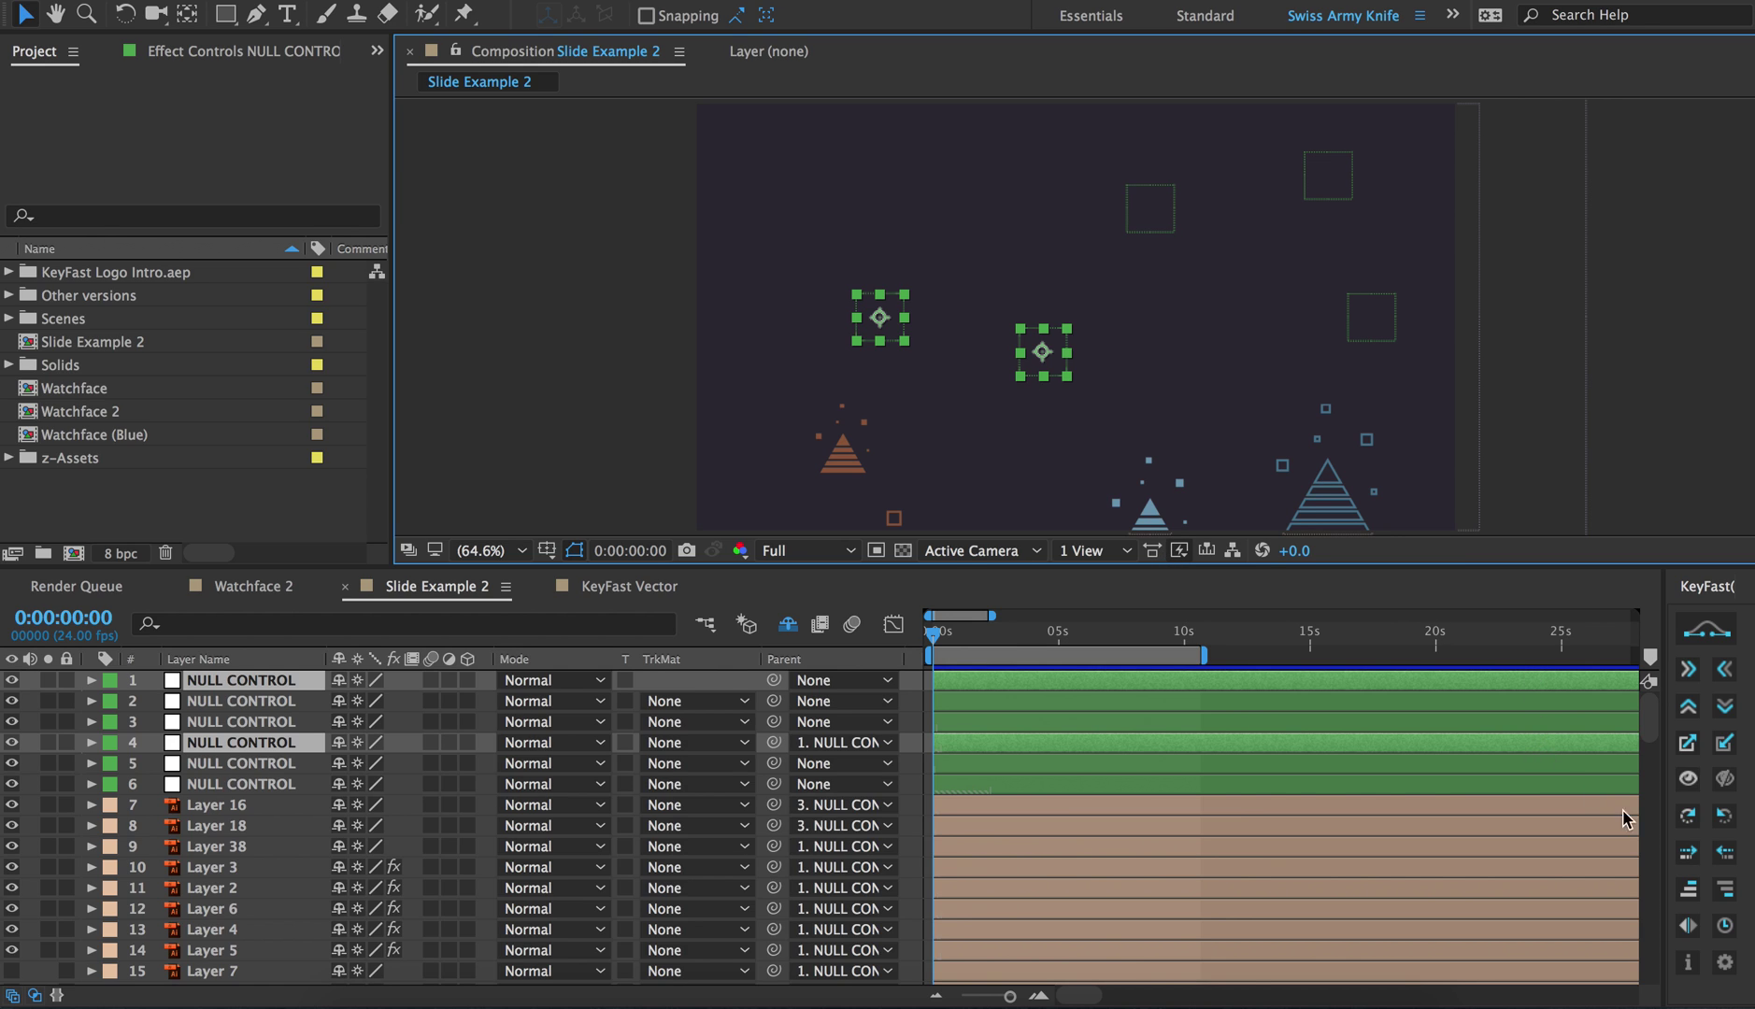
Rotate nulls 1 and 4 right with KeyFast, then select the right-hand and centre nulls
click(1716, 815)
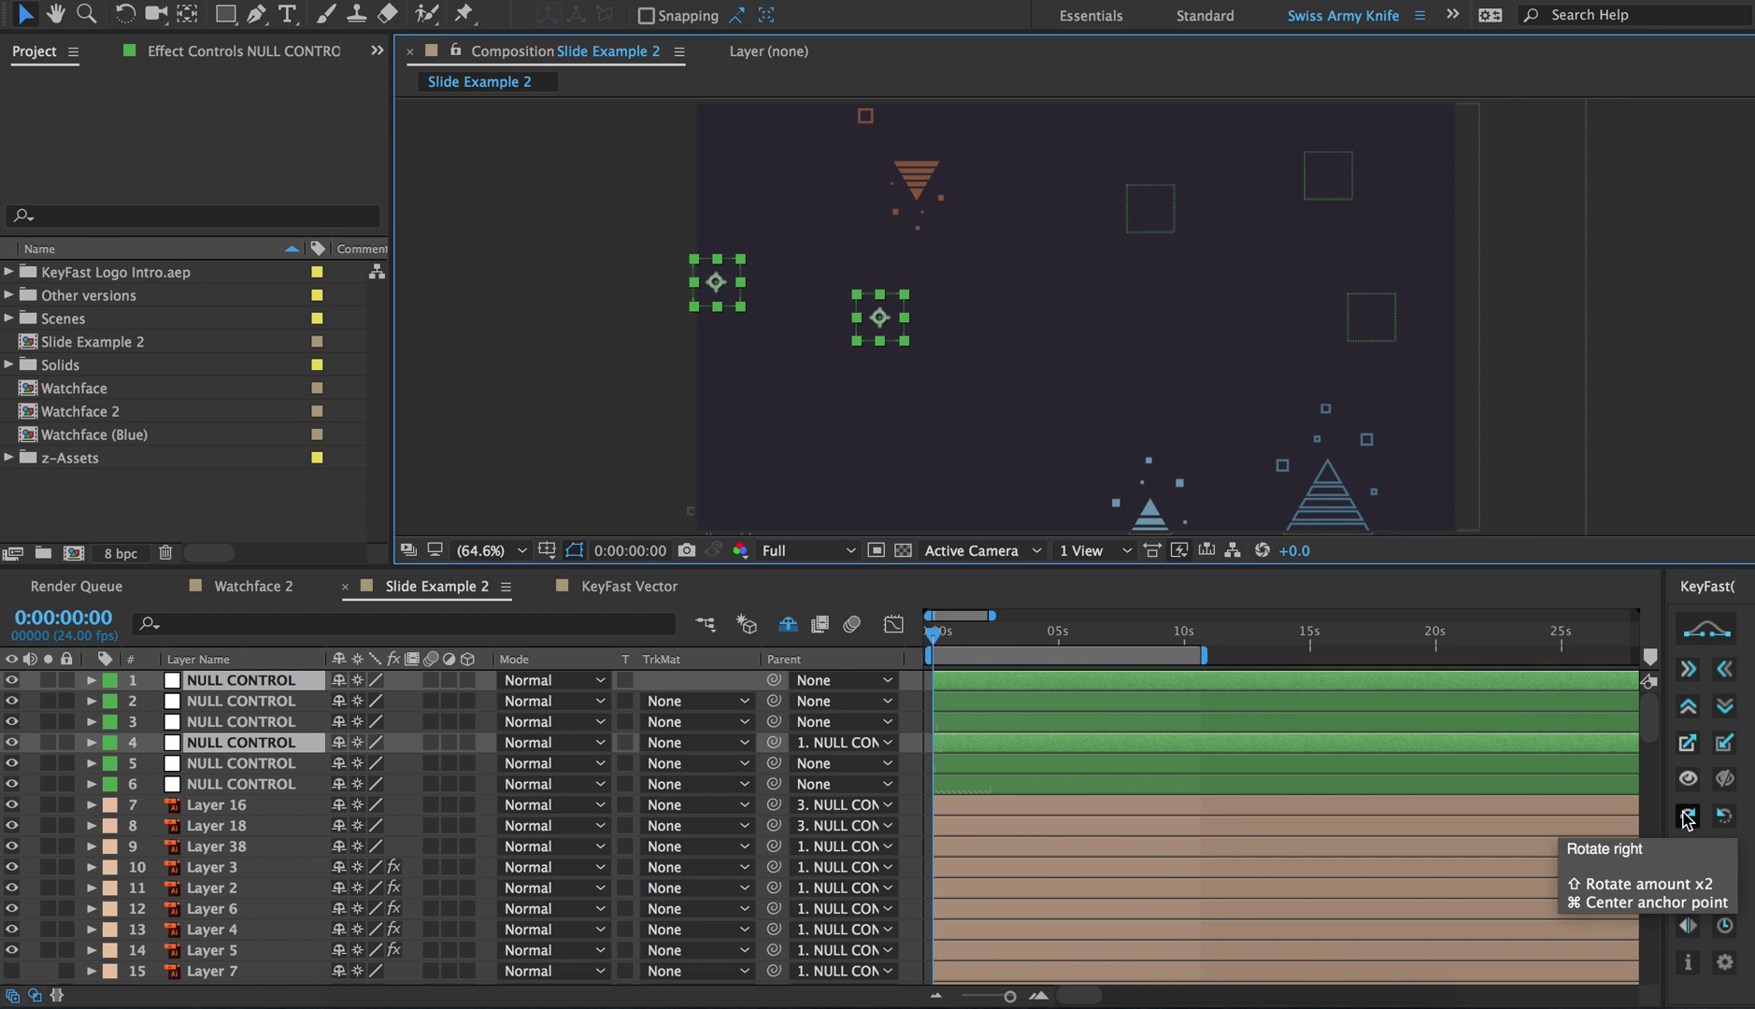
click(1381, 333)
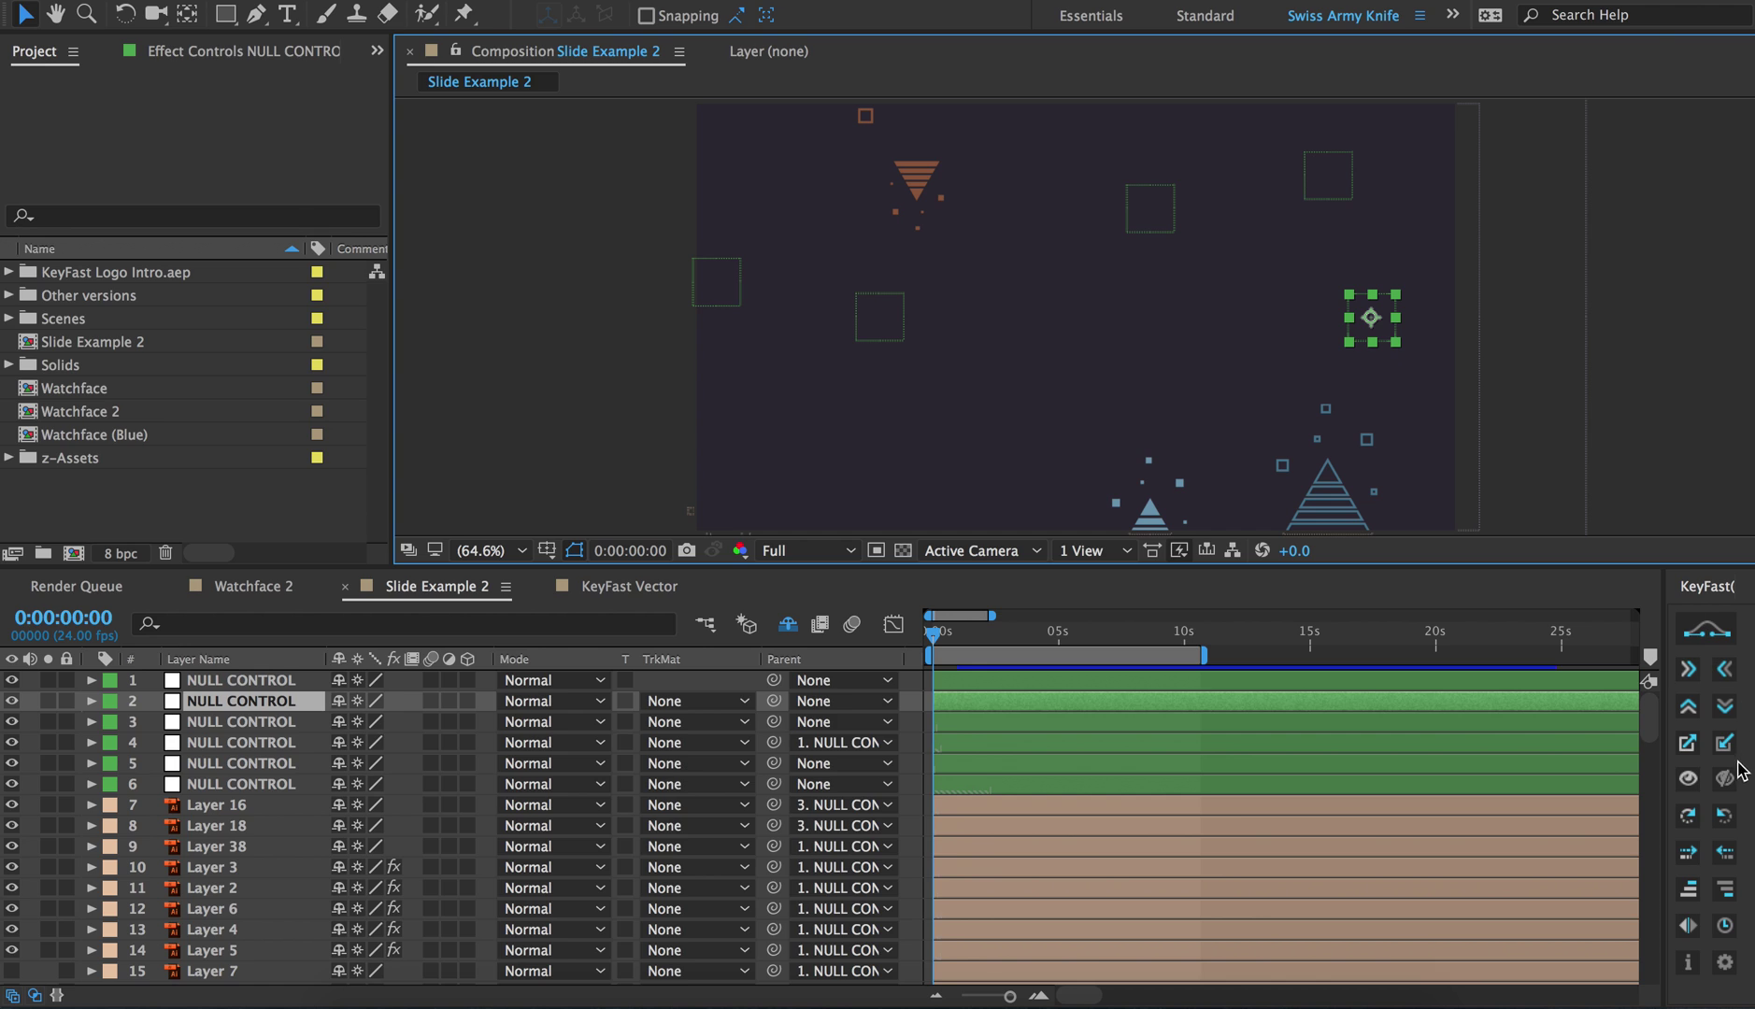
shift+click(1336, 199)
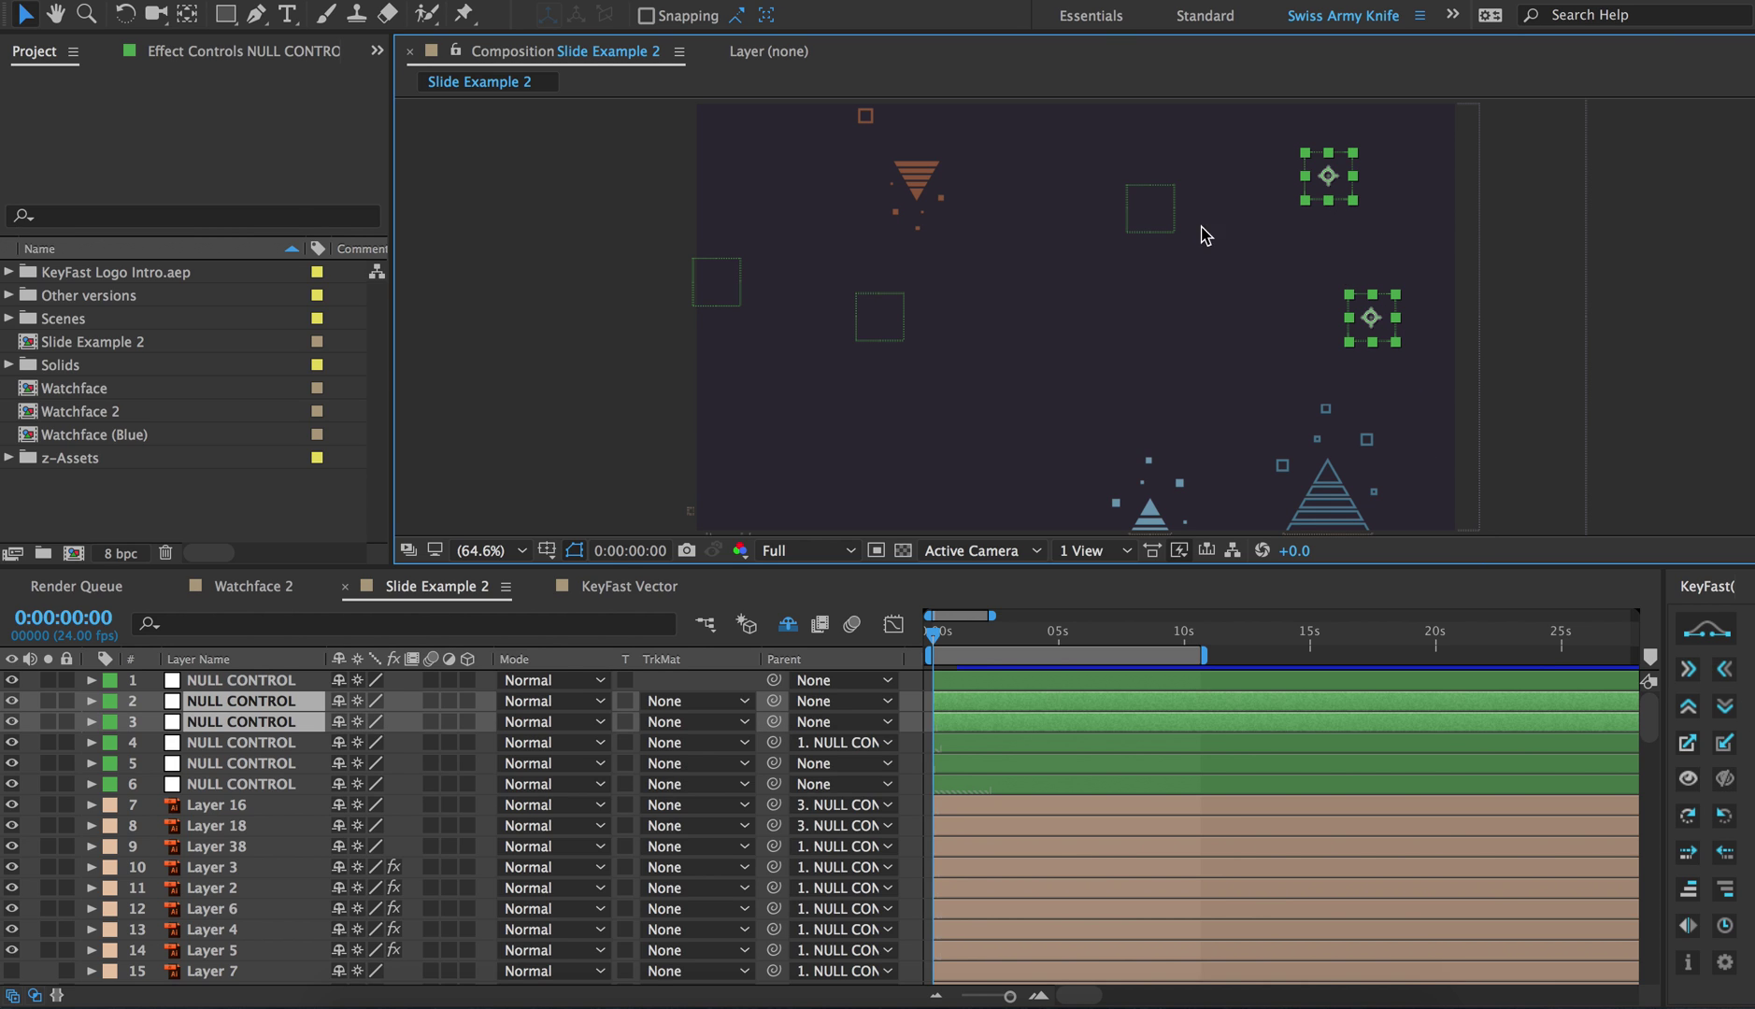
shift+click(1152, 224)
Give the two left-hand nulls KeyFast Slide down keyframes and the other three nulls Slide up
drag(981, 304, 734, 310)
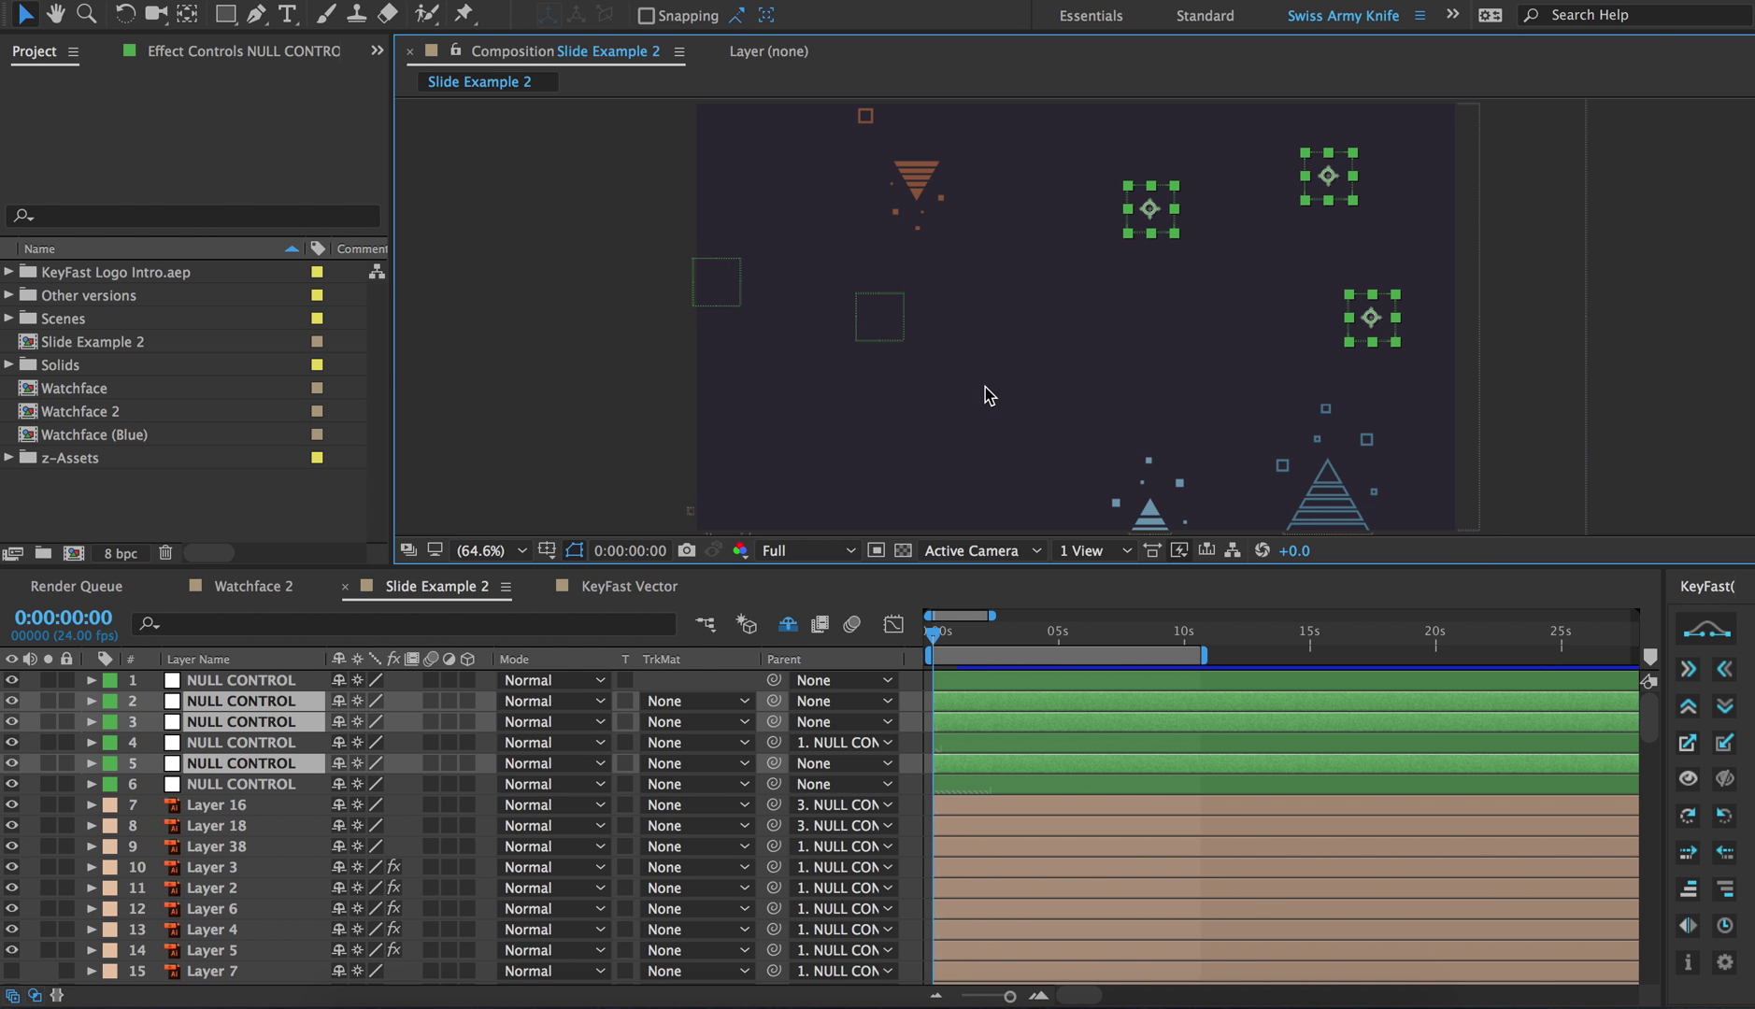
drag(967, 380, 673, 291)
key(z)
alt+click(957, 274)
key(v)
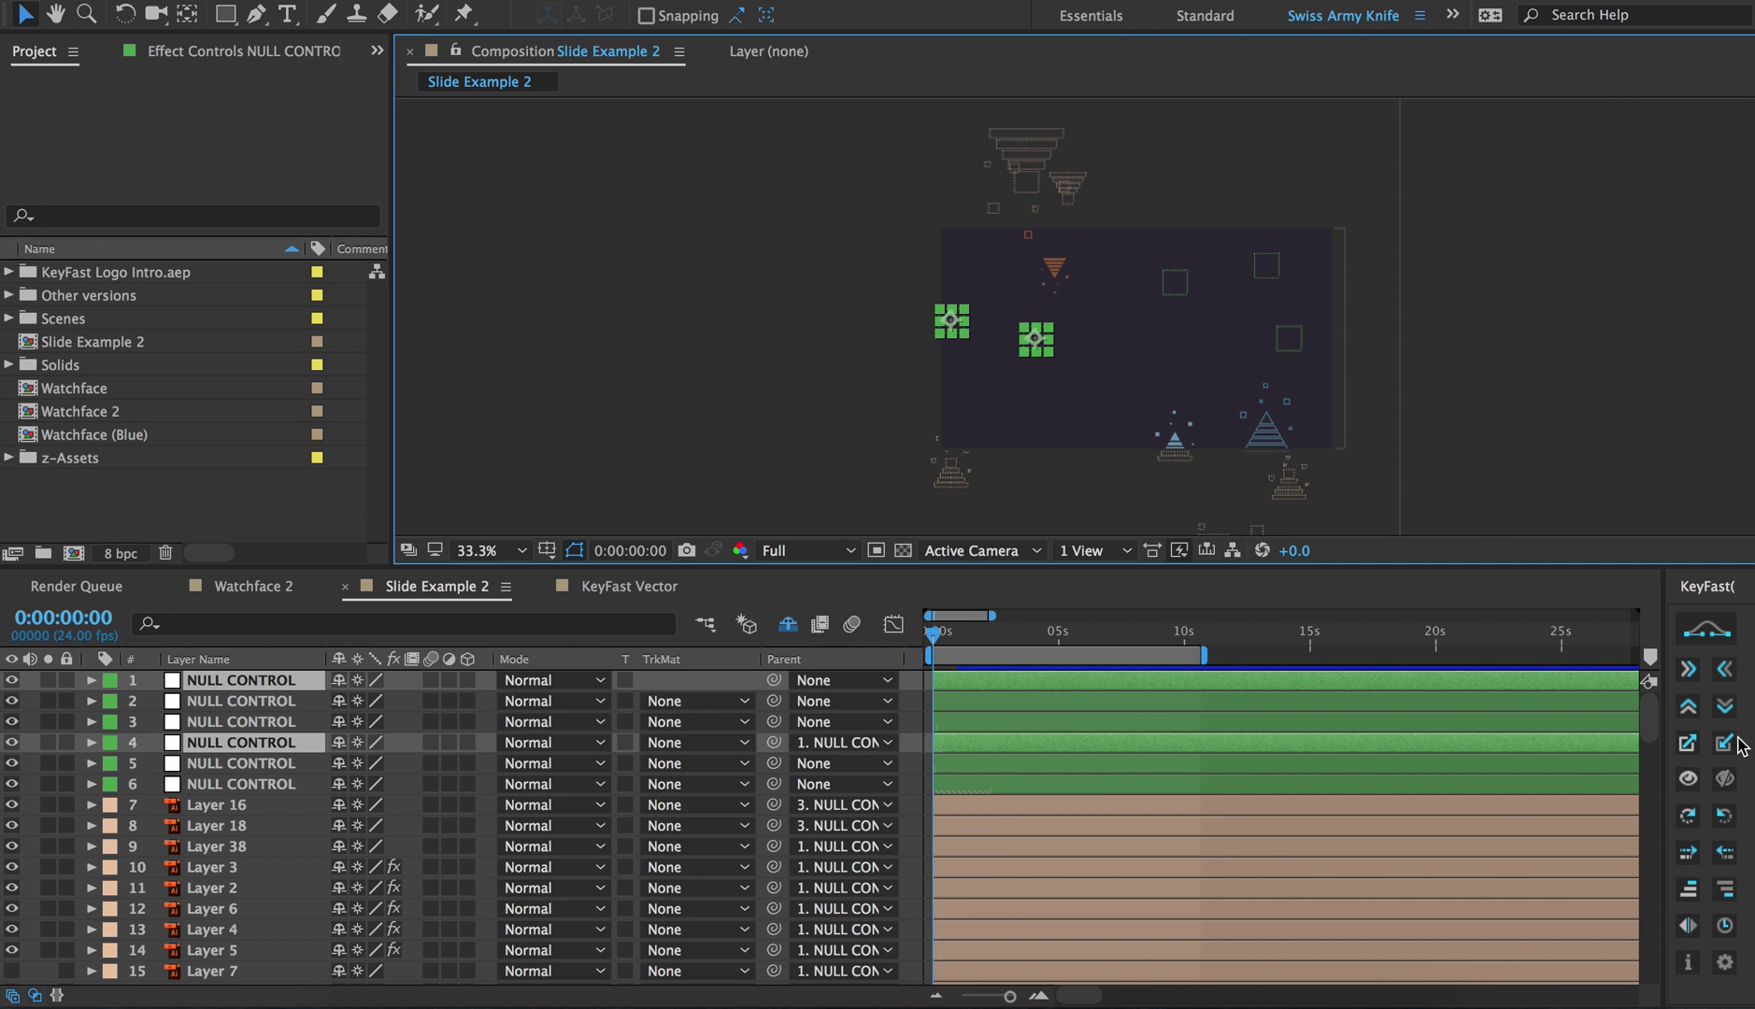
click(1726, 710)
drag(1152, 253, 1346, 357)
click(1722, 741)
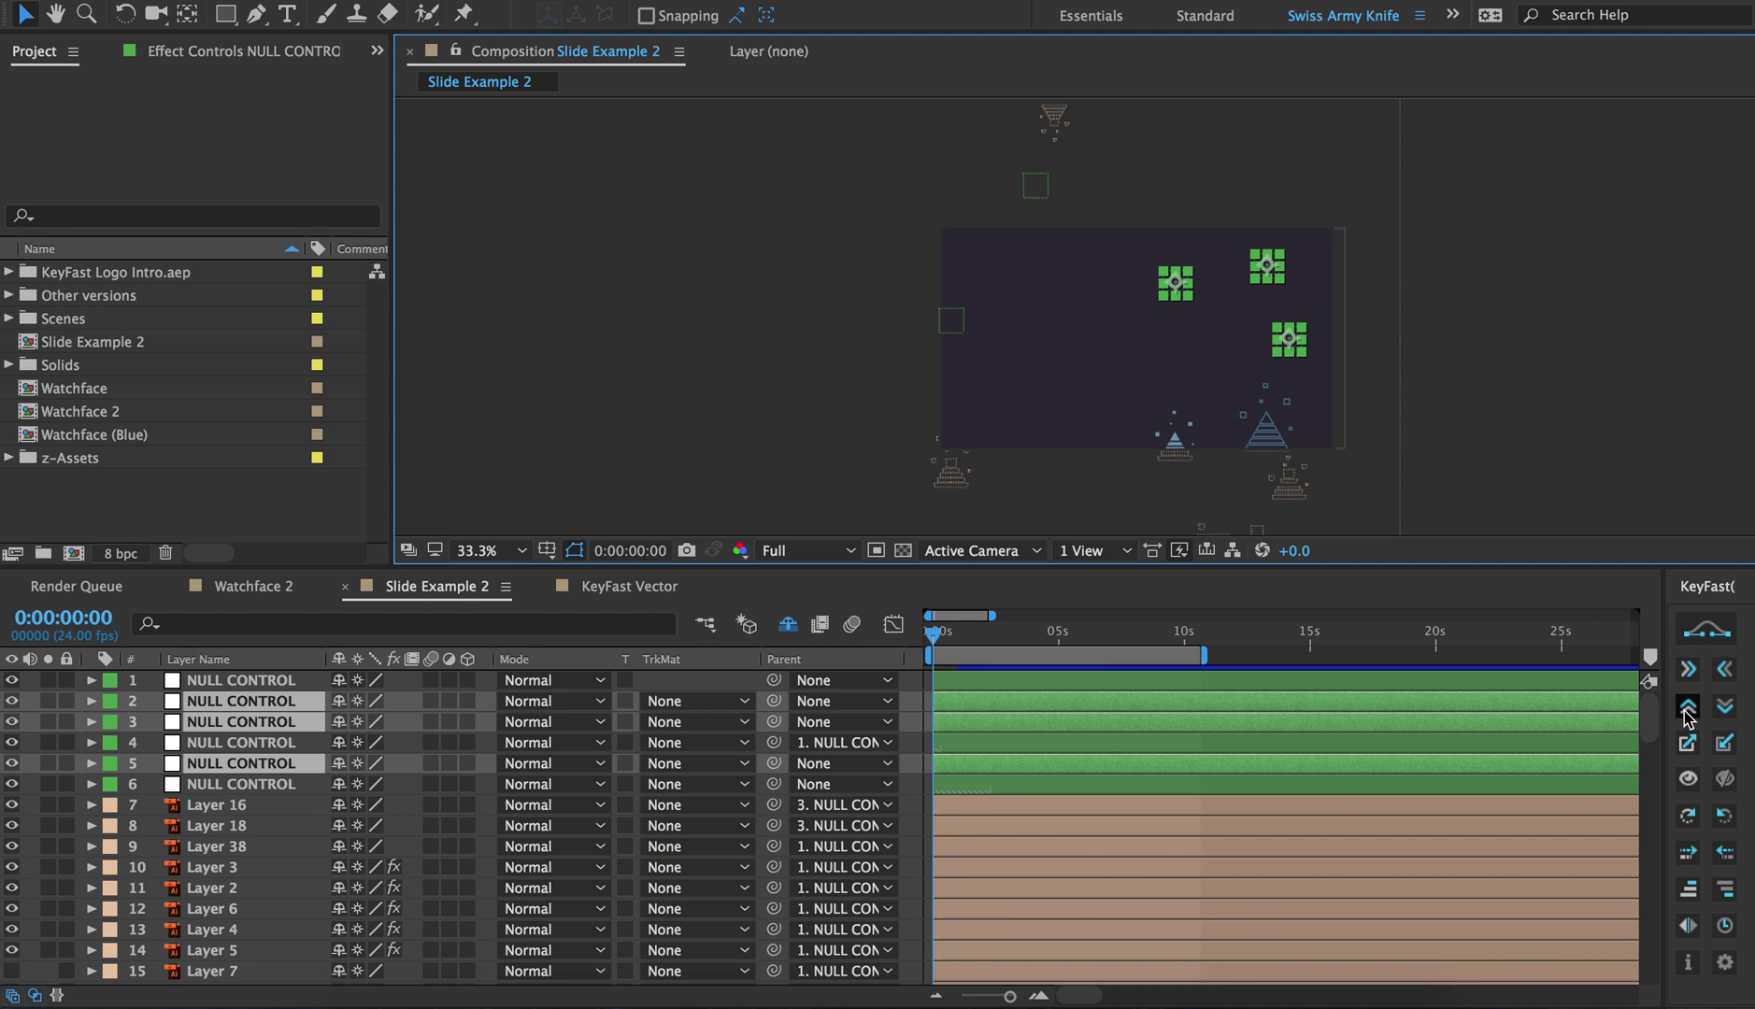
Stagger the start times of all layers with KeyFast and play the slide preview
key(ctrl+a)
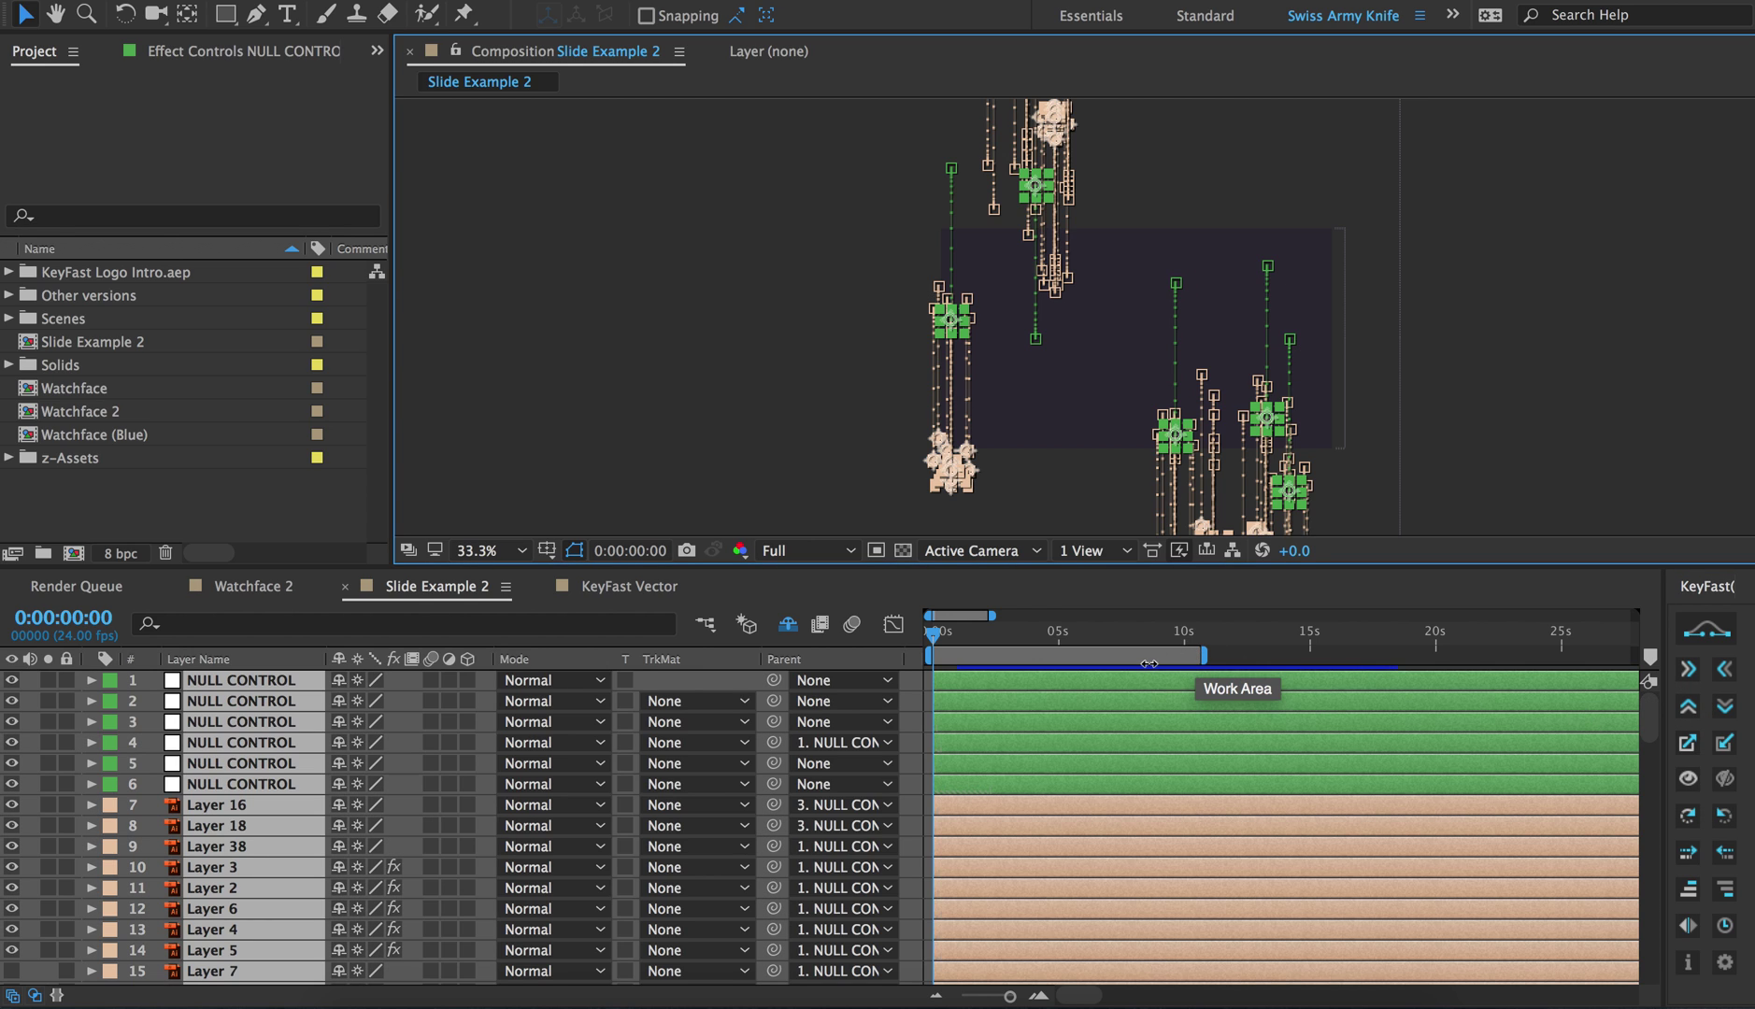
click(1722, 892)
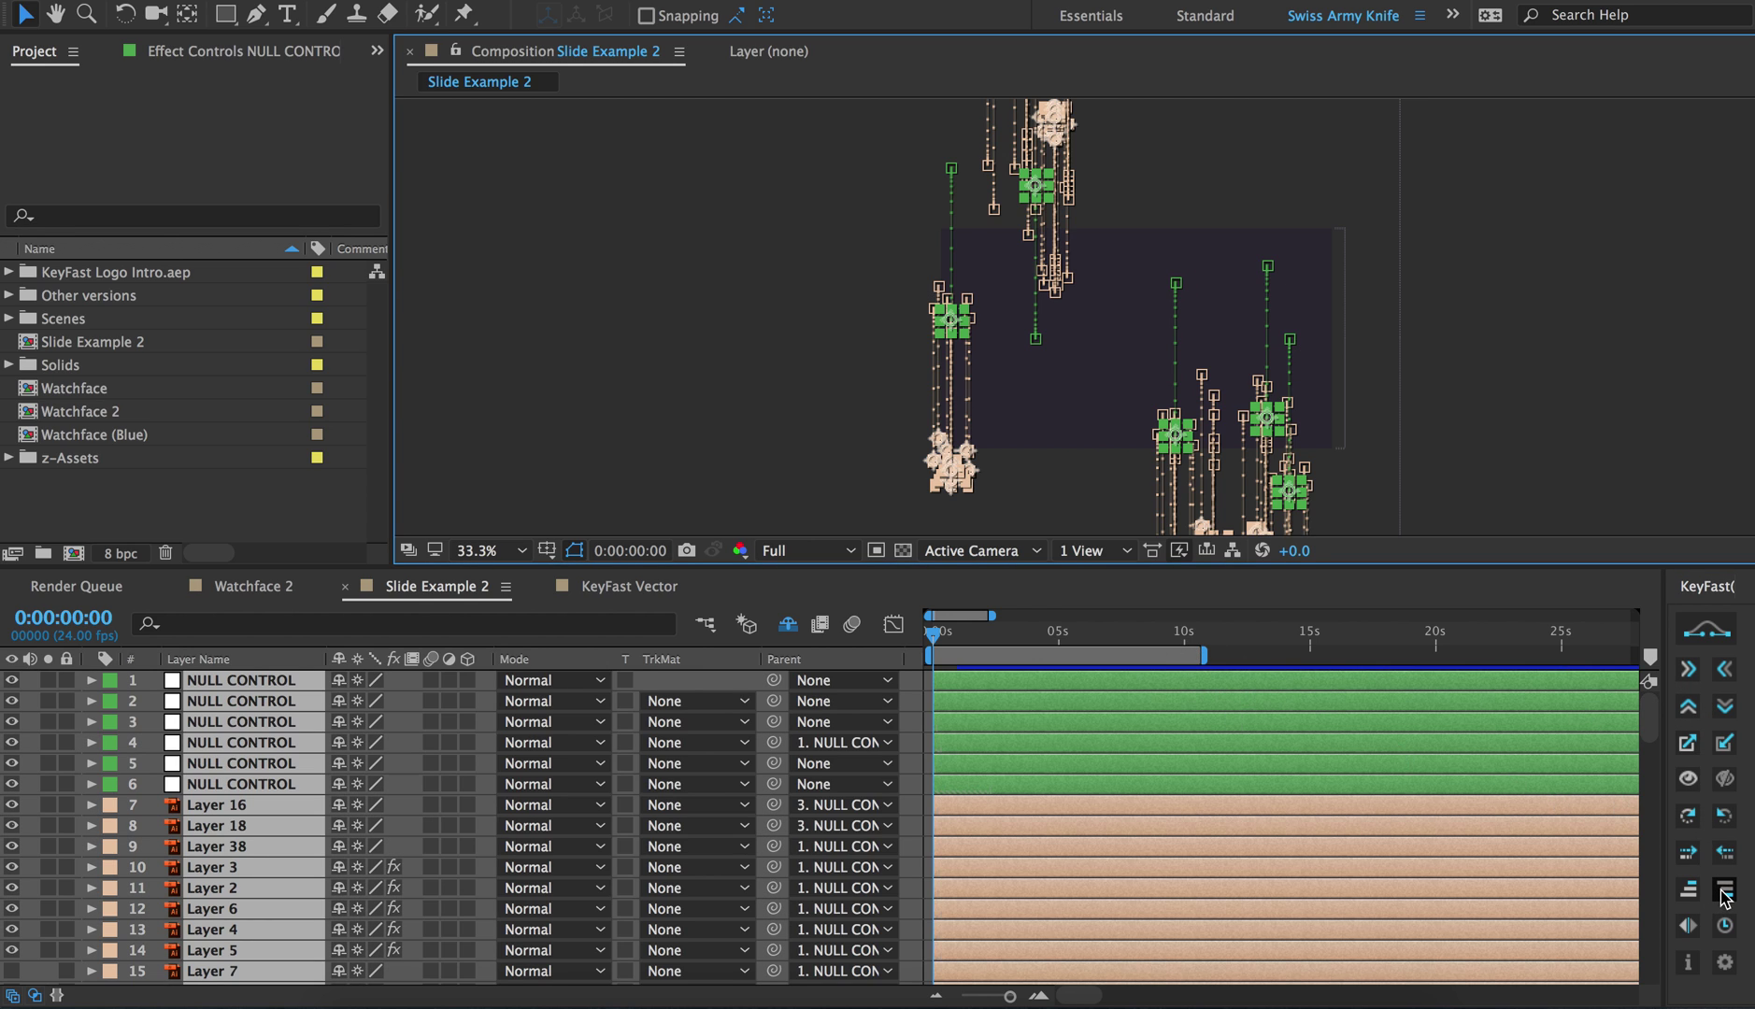
click(930, 843)
key(space)
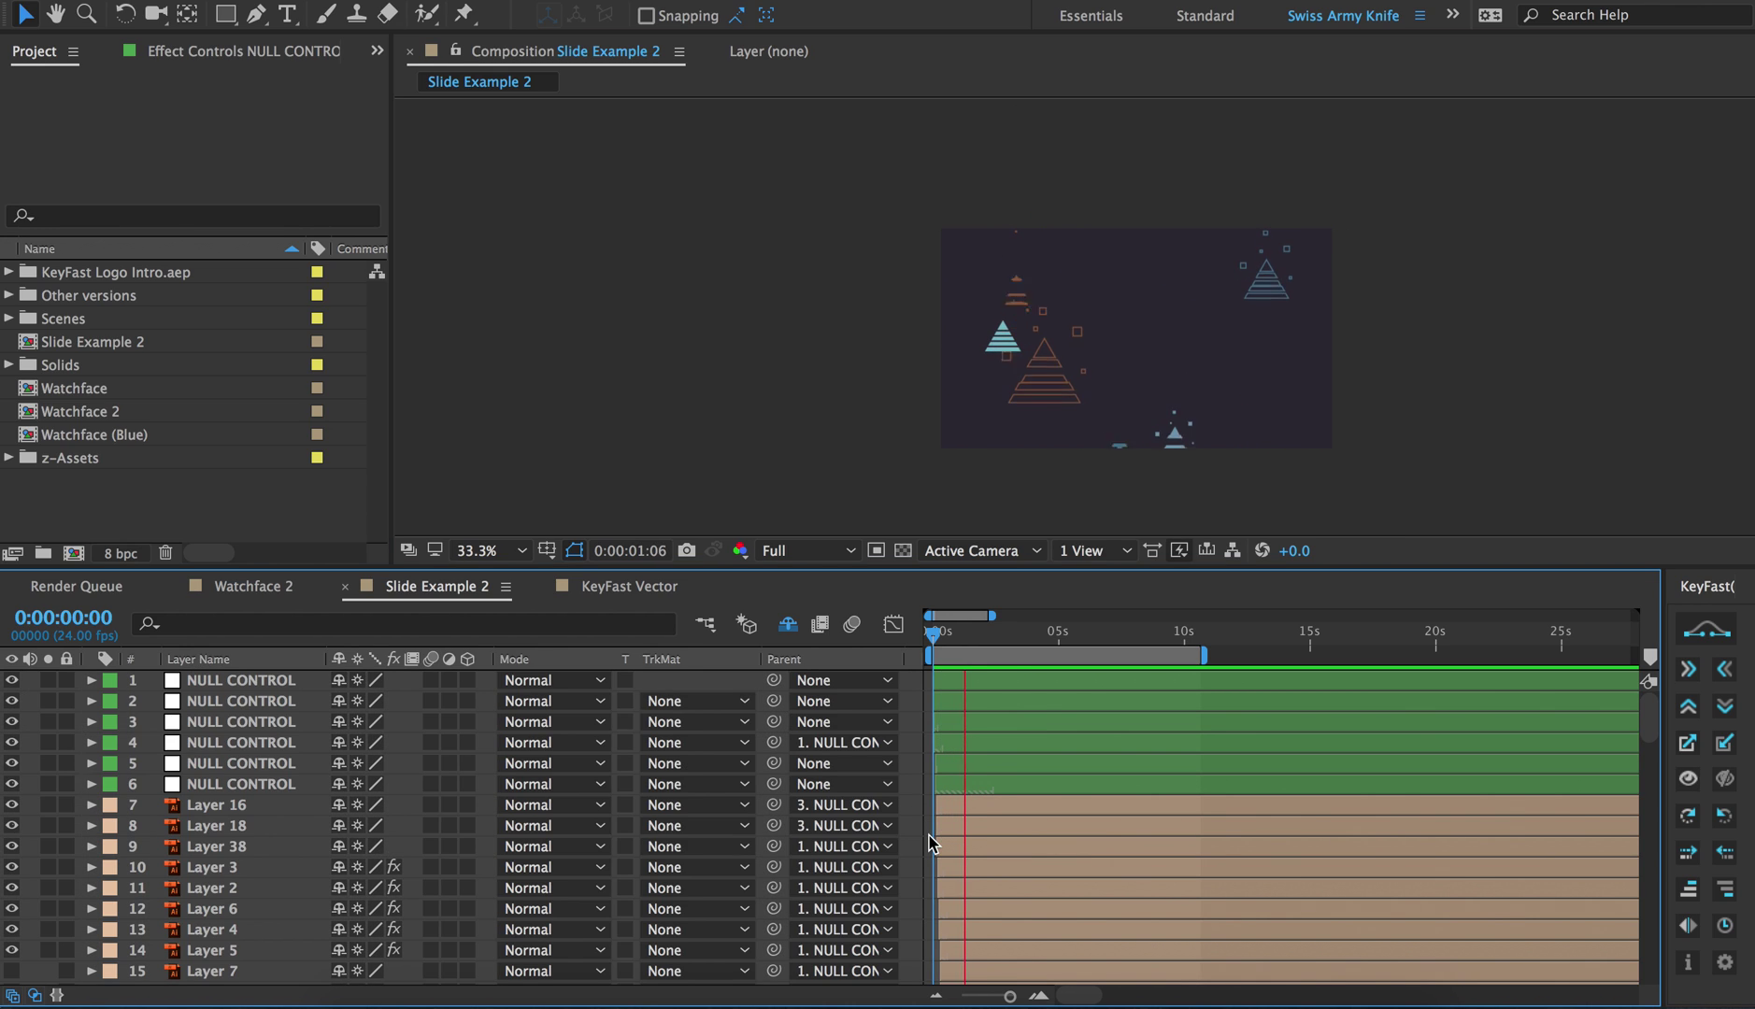
Stop playback, select the six null control layers, and replay from the start
click(981, 785)
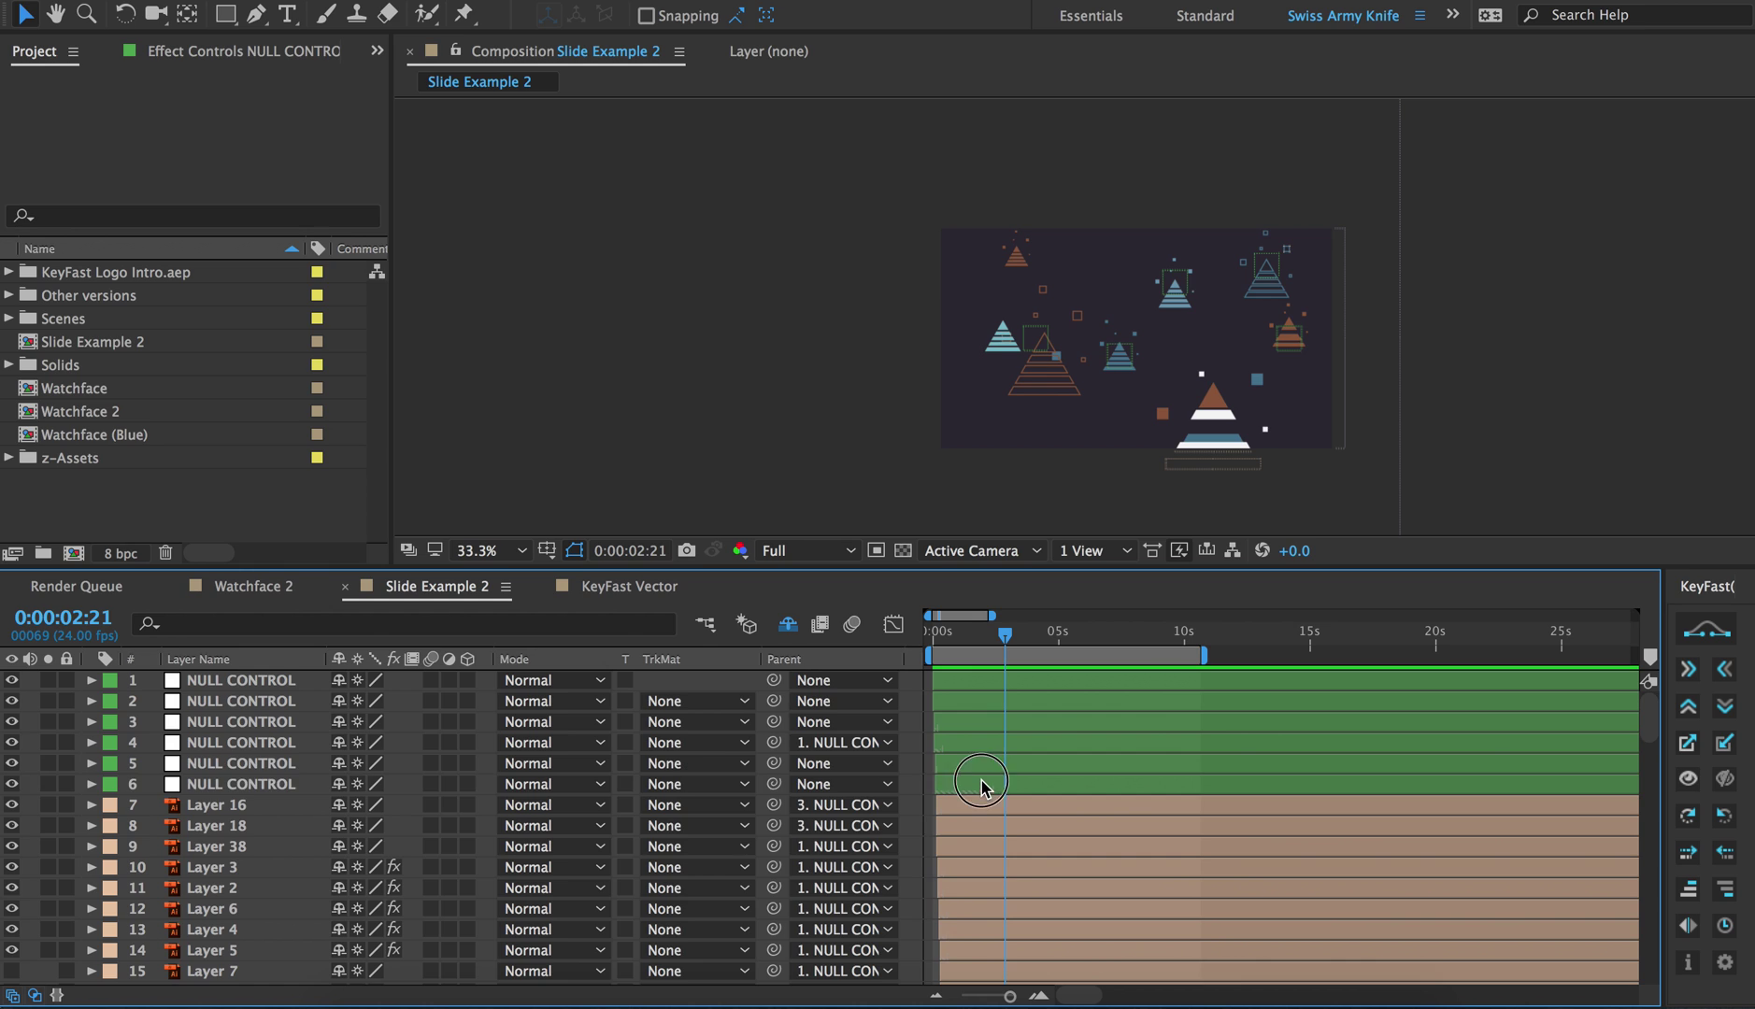
shift+click(970, 687)
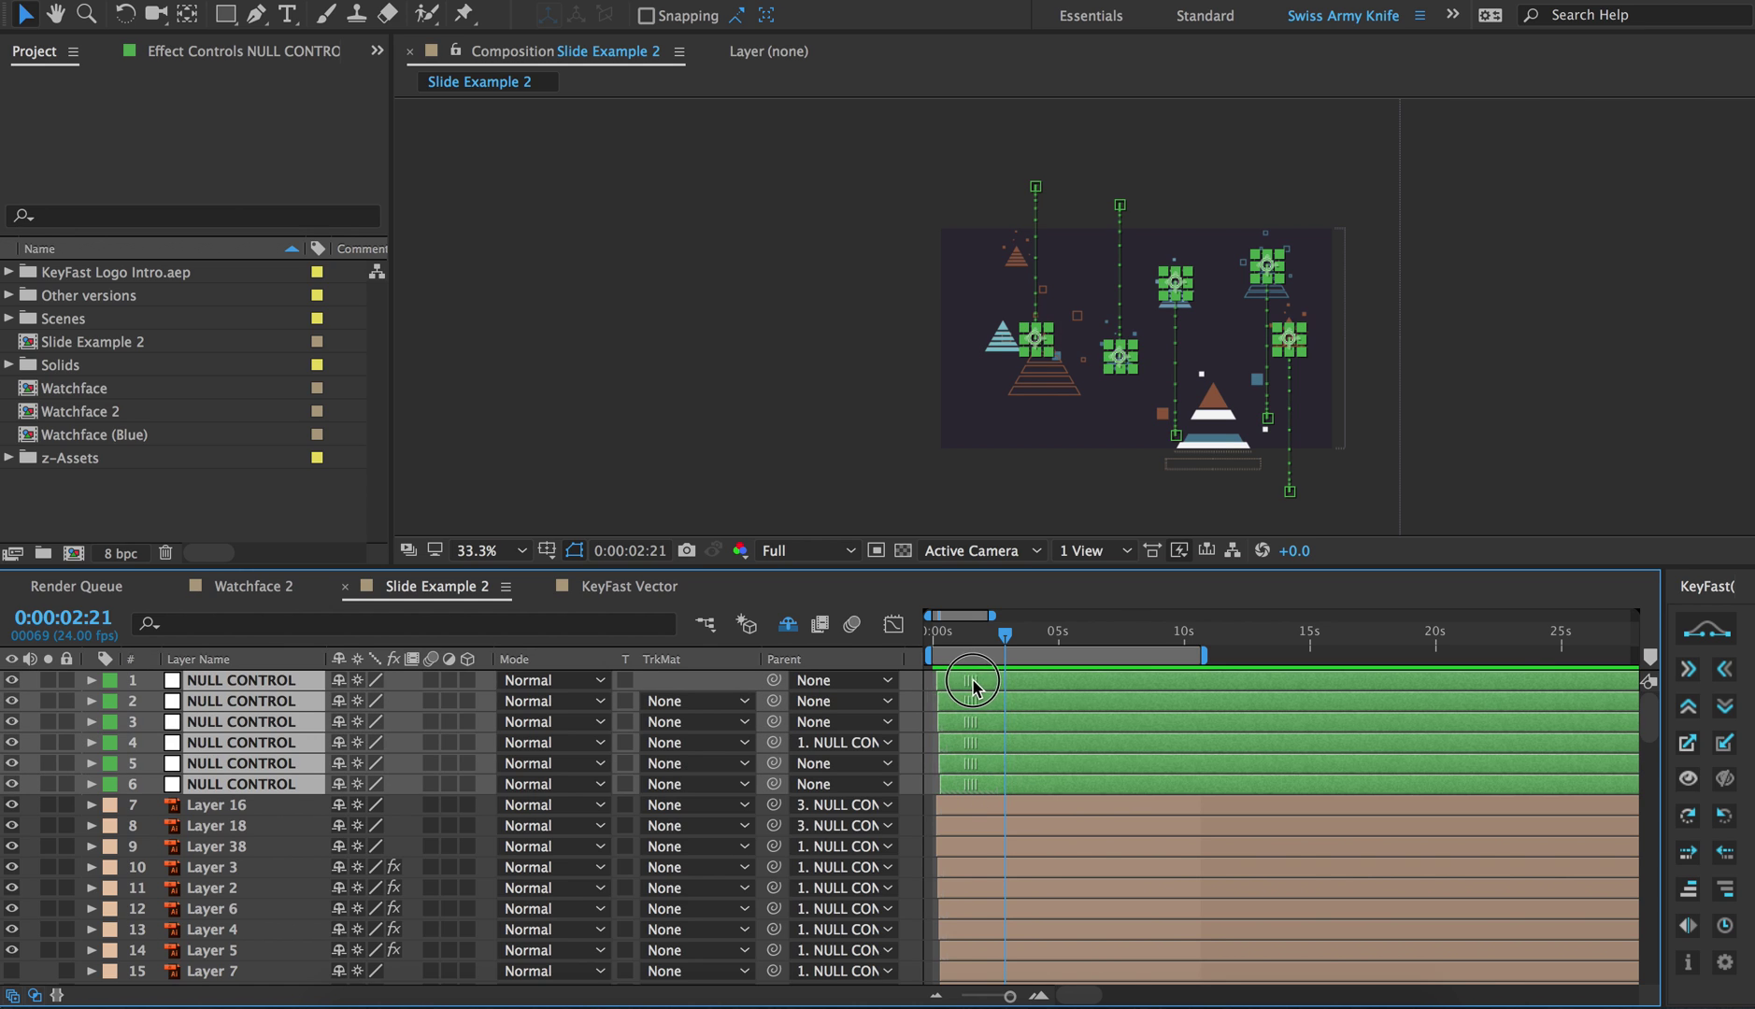
click(937, 643)
key(space)
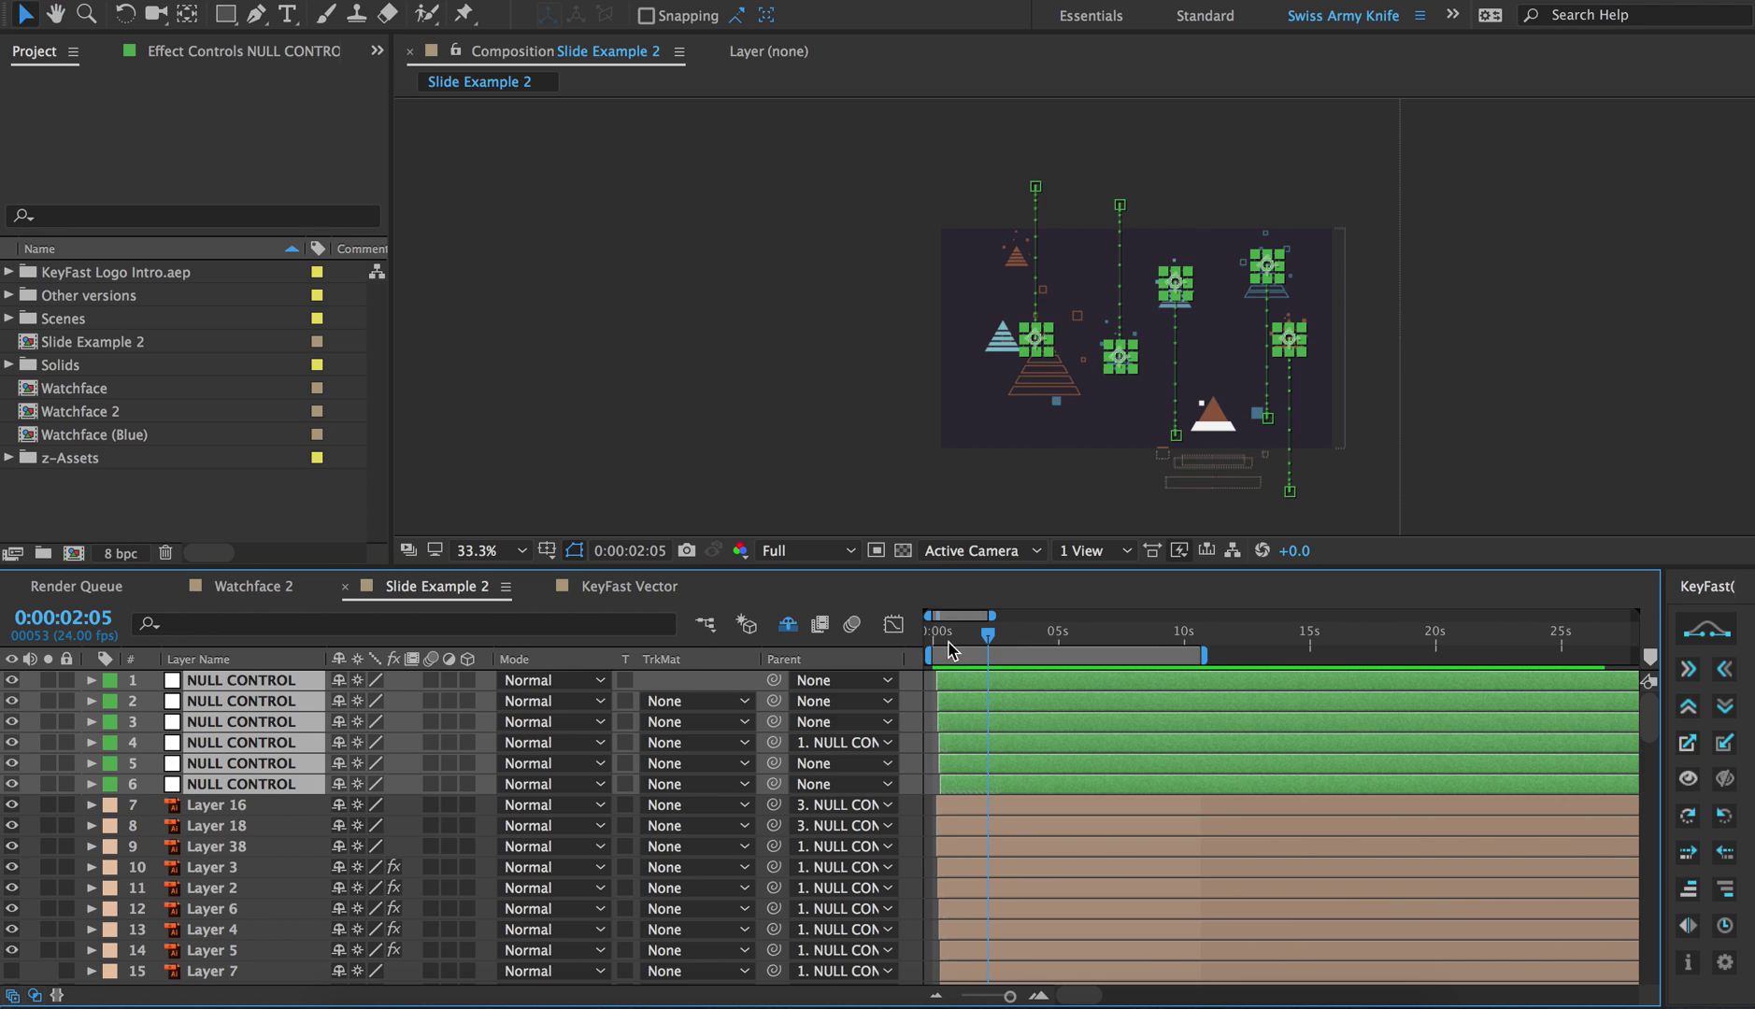
Replay the triangle drop once more, then apply KeyFast ease to the keyframes
click(928, 642)
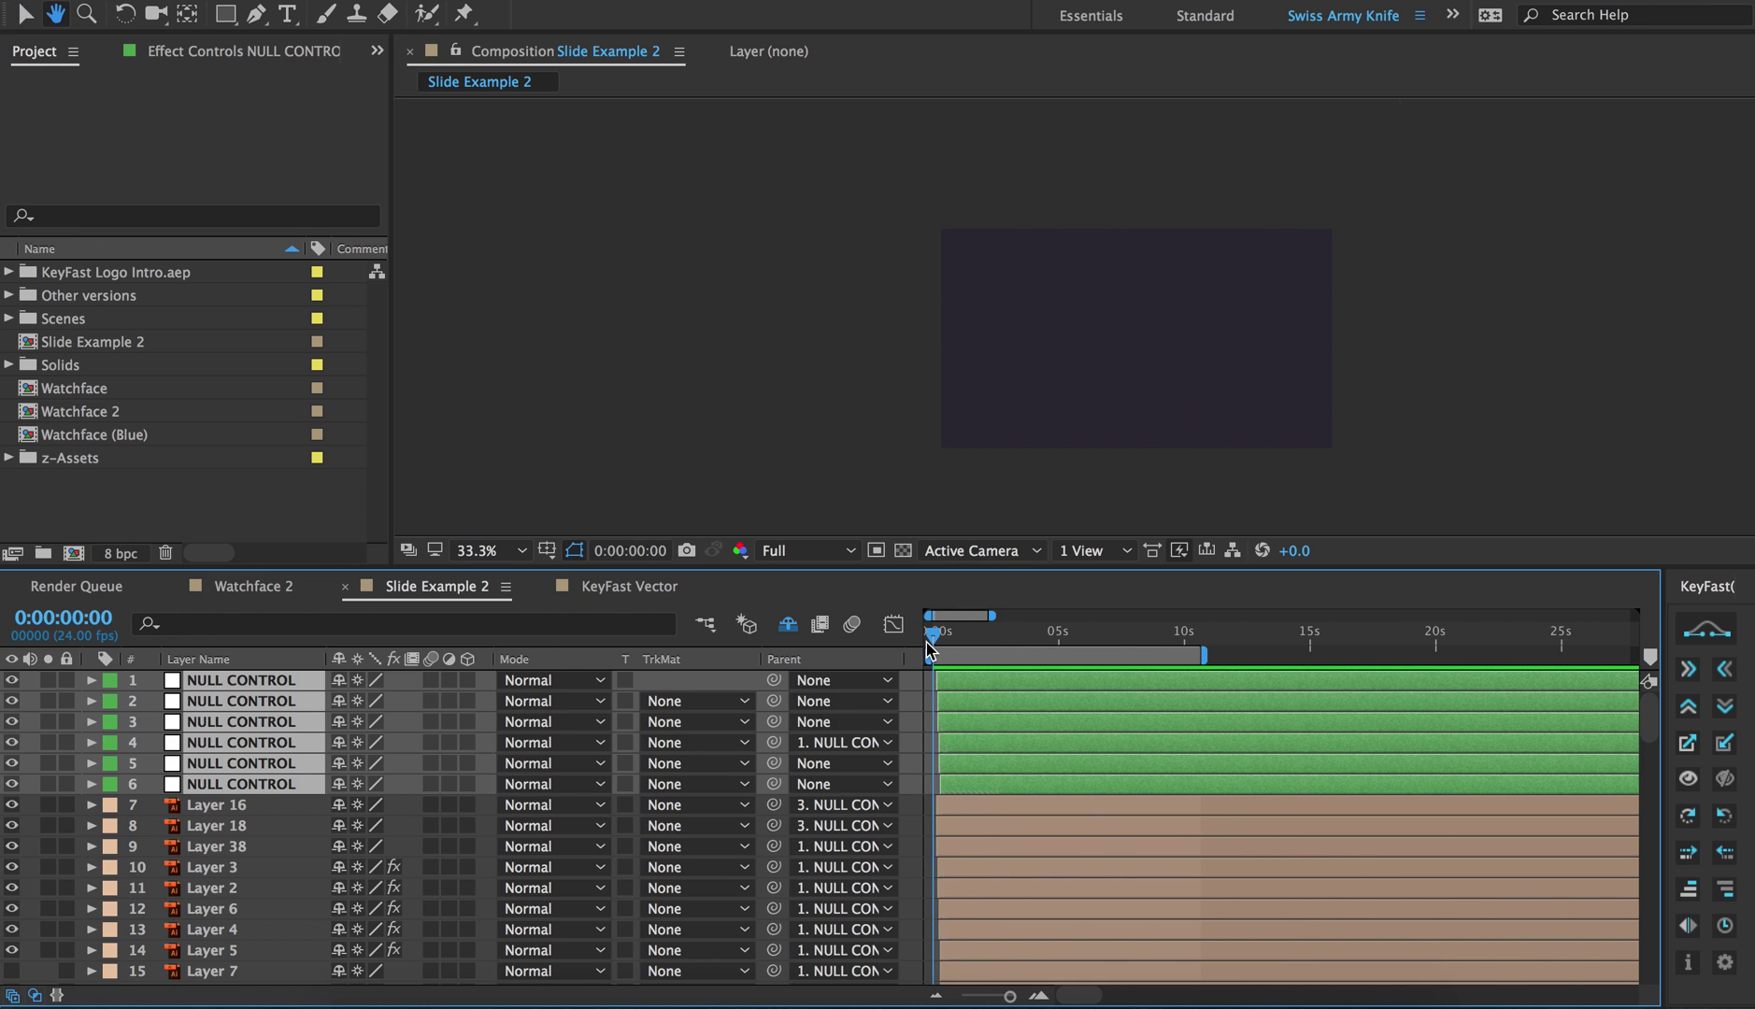
key(space)
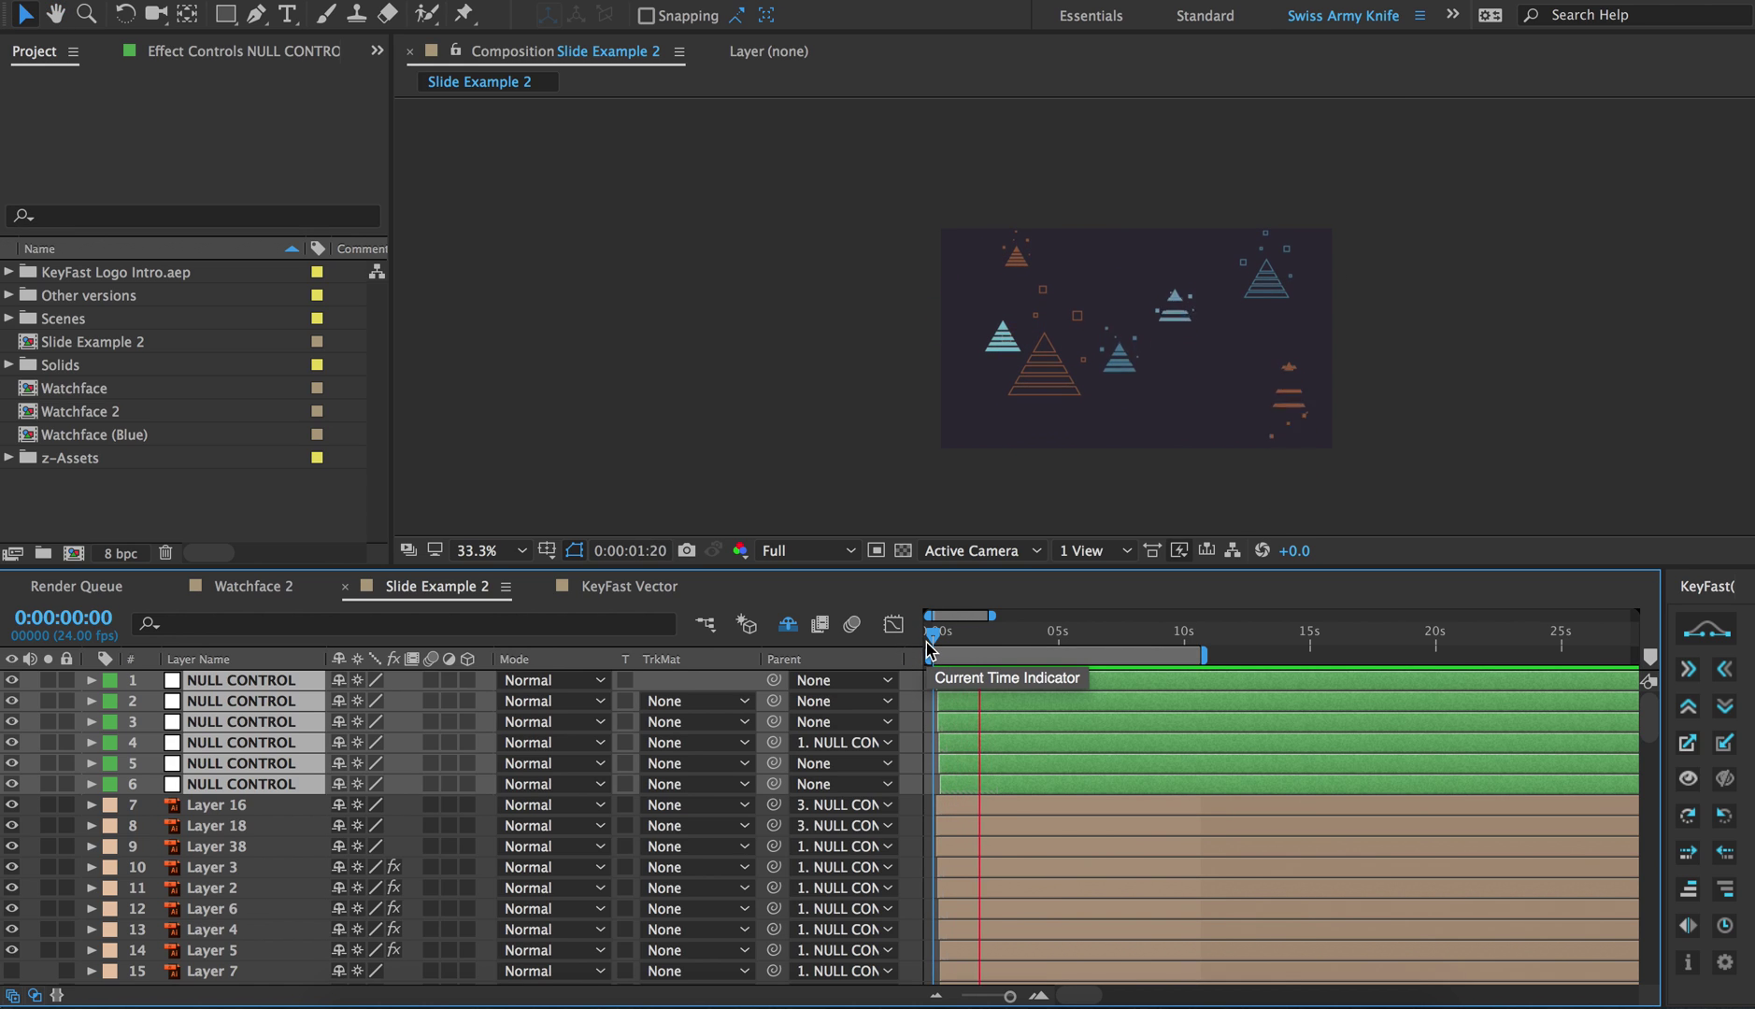
key(space)
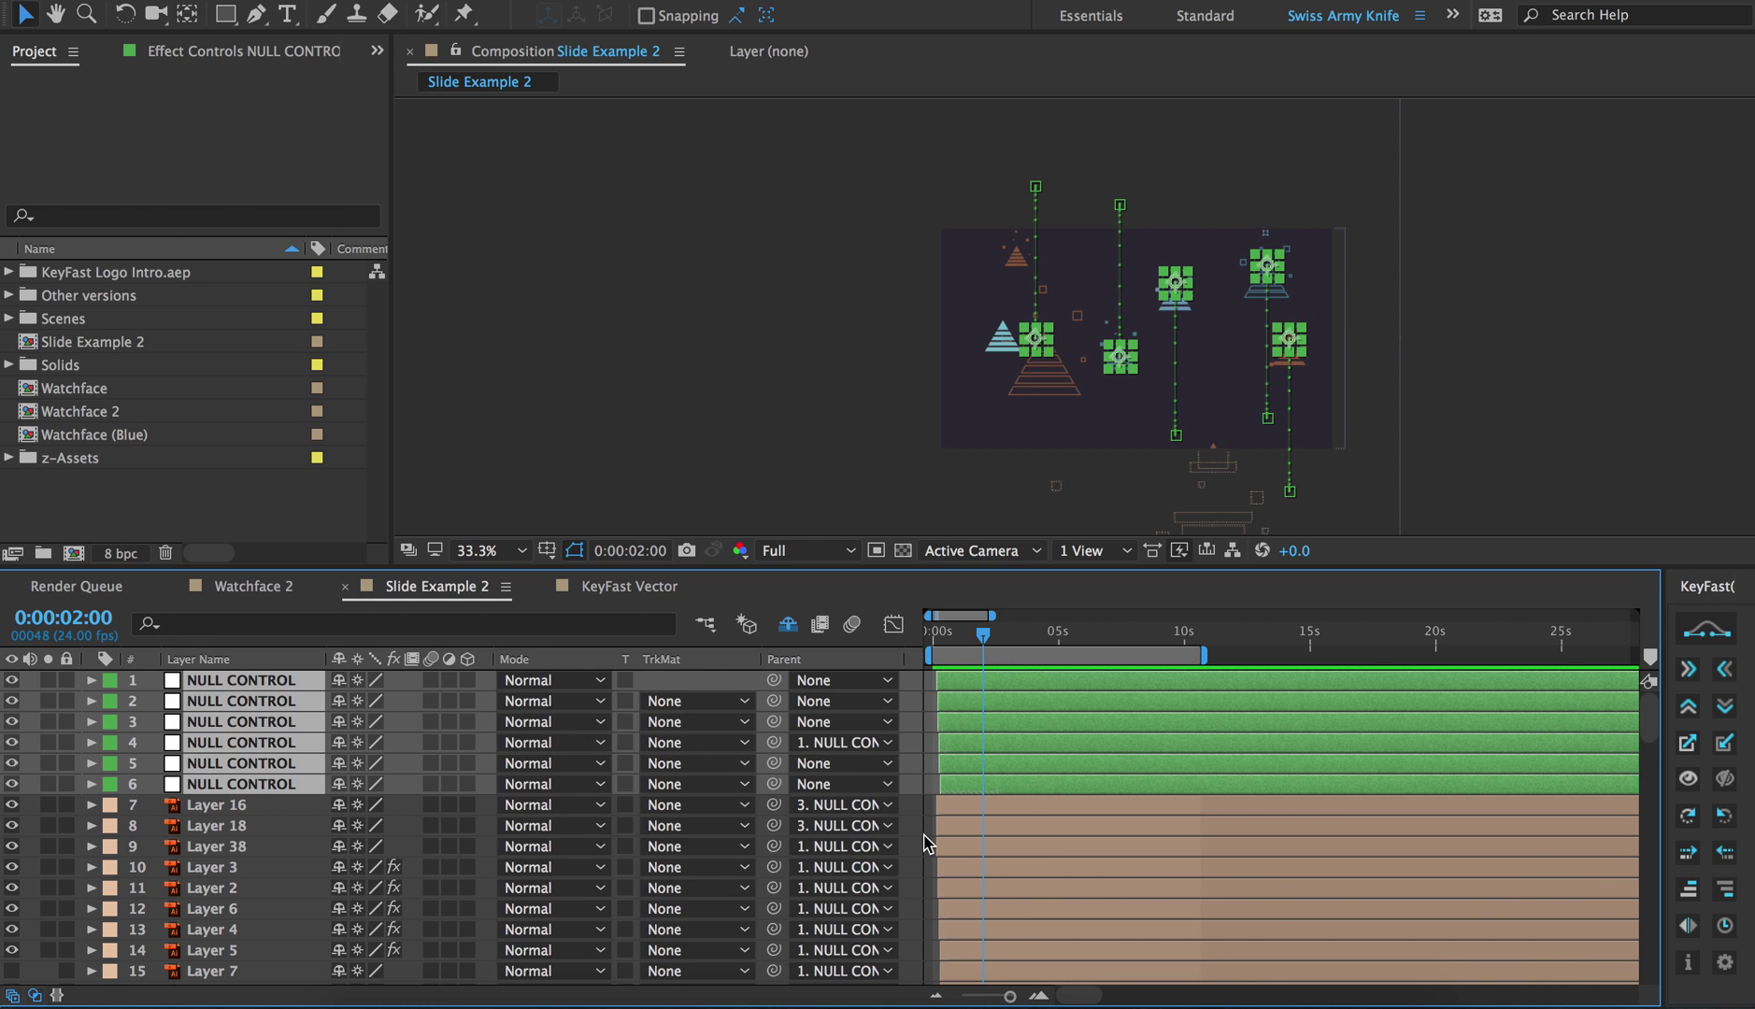
key(F2)
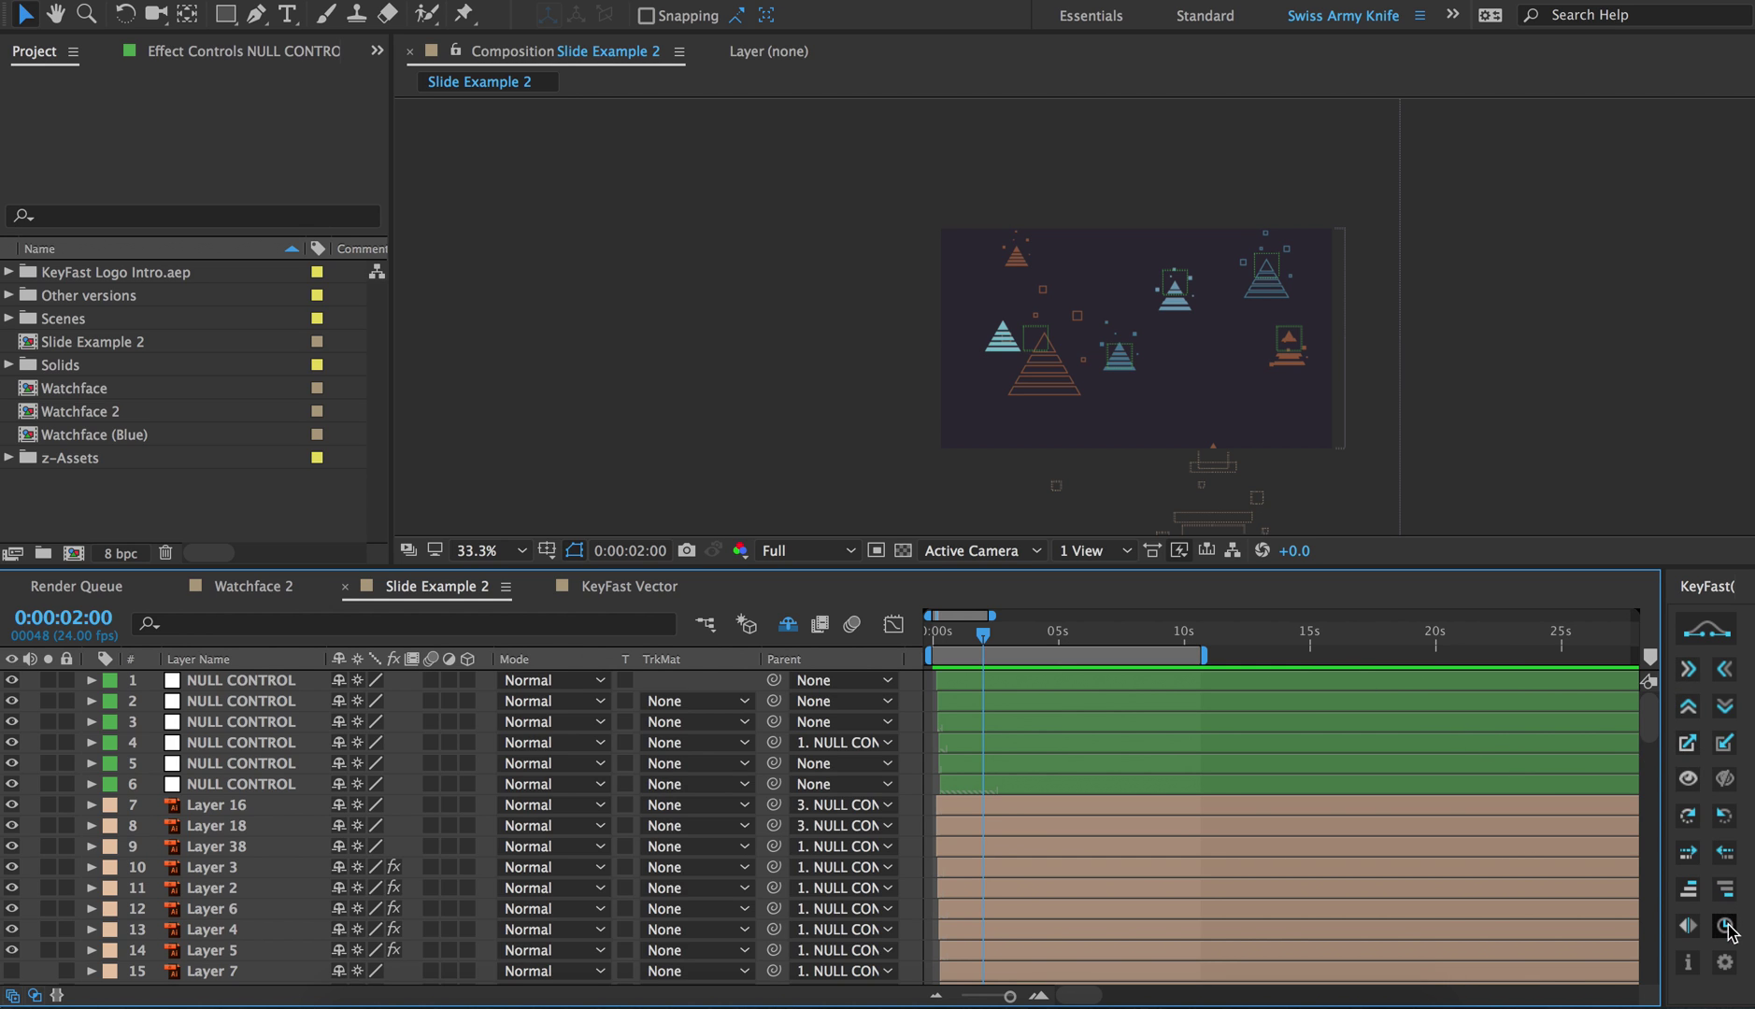
click(1702, 644)
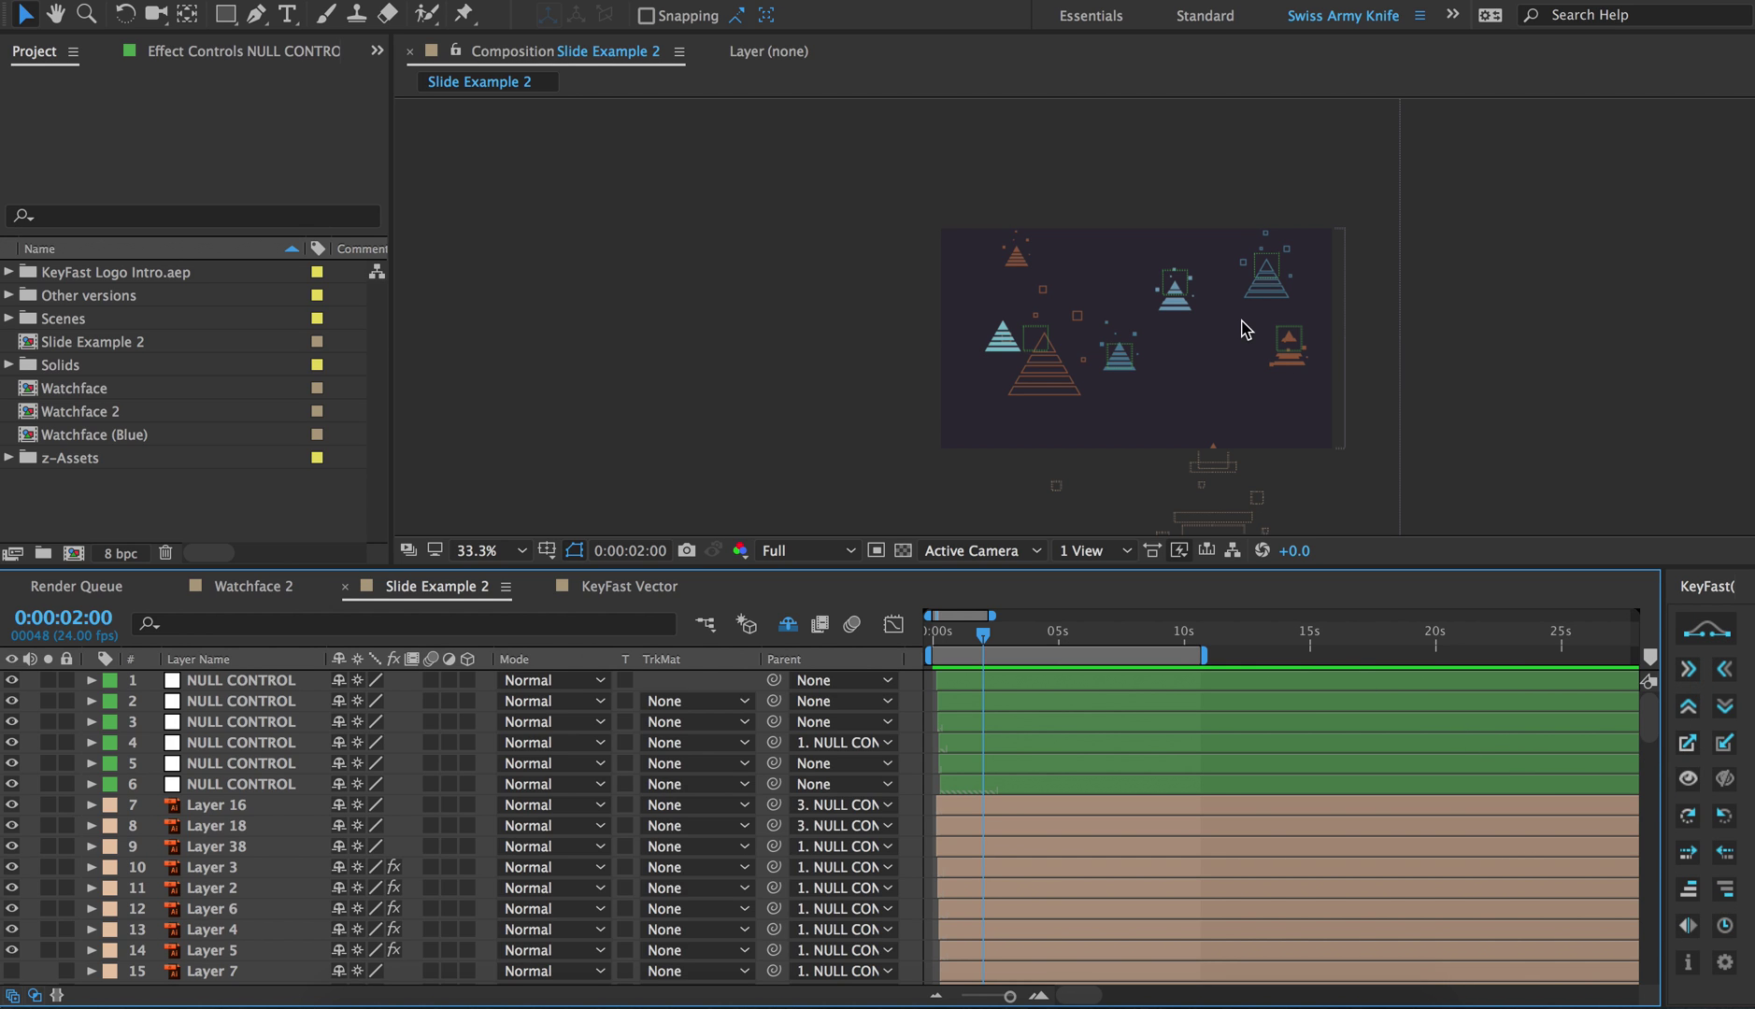